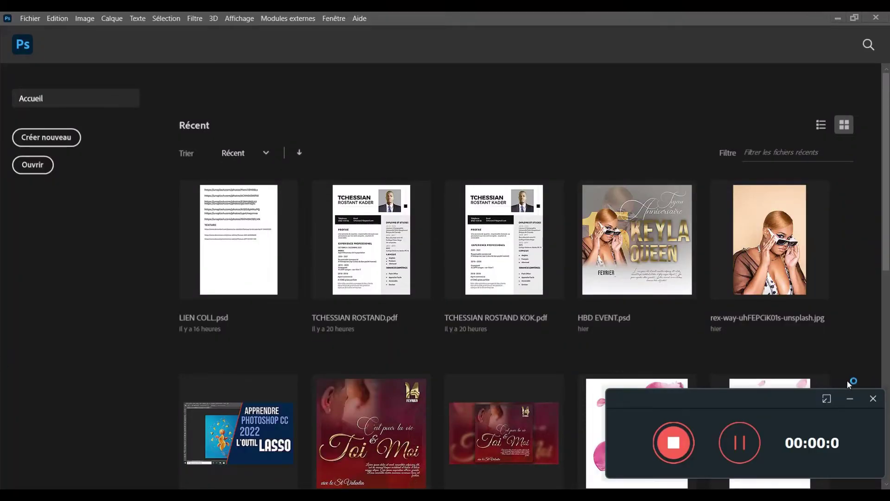
Start a new document from the home screen to reach the Nouveau document presets
left_click(849, 399)
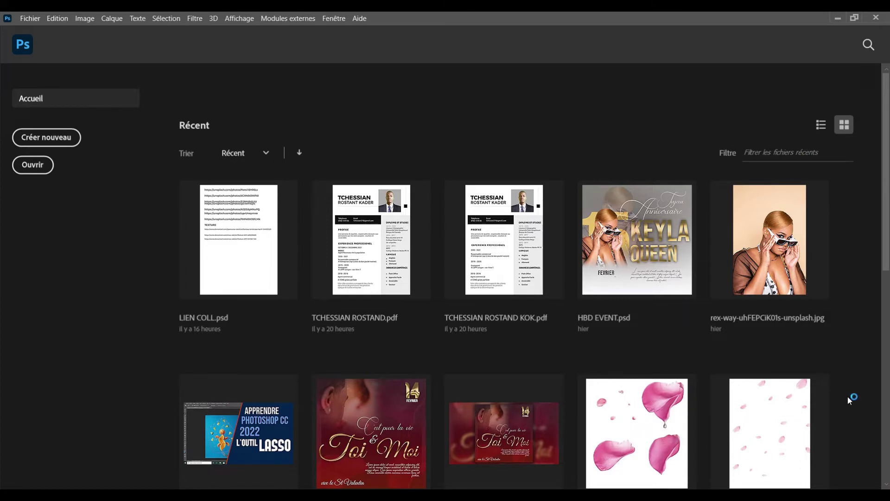
left_click(47, 136)
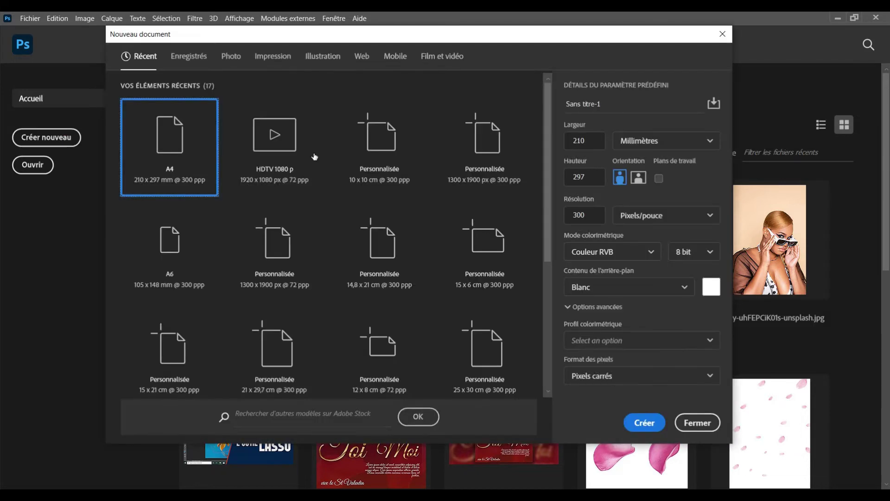
Create a document from the 10 x 10 cm, 300 ppi preset named HBD COVER
left_click(395, 147)
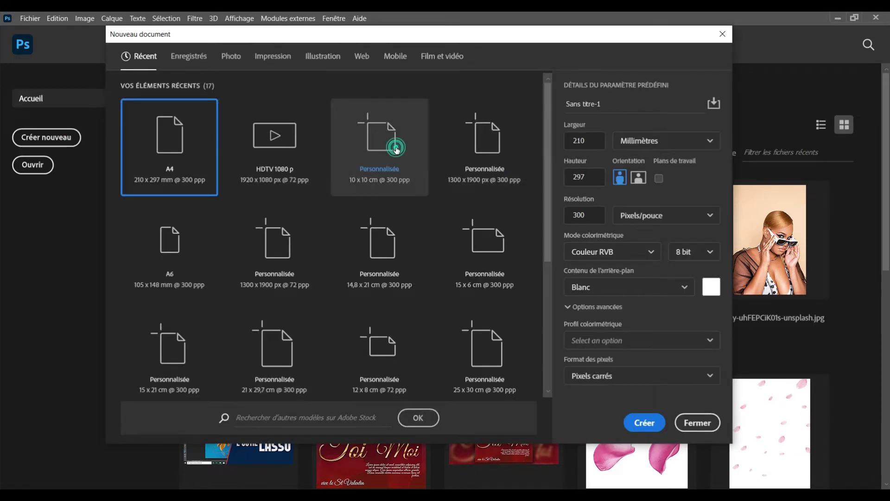
left_click(624, 115)
left_click(613, 110)
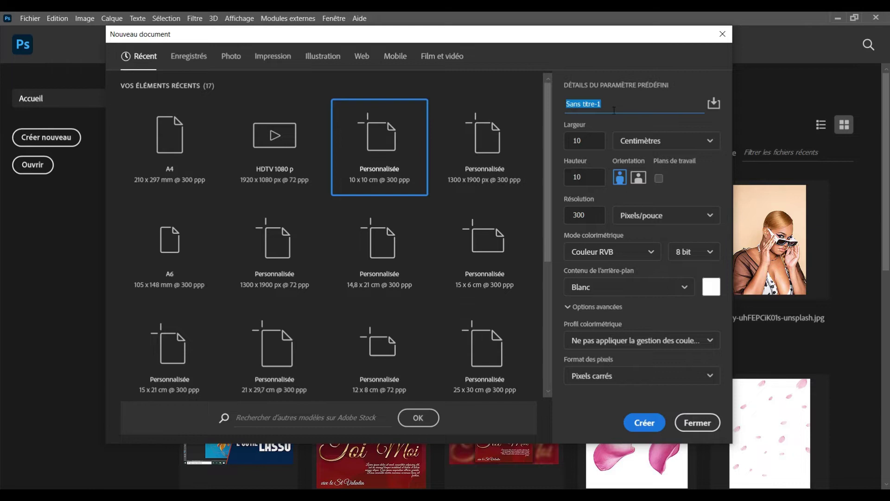
type("HBD COVER")
left_click(645, 423)
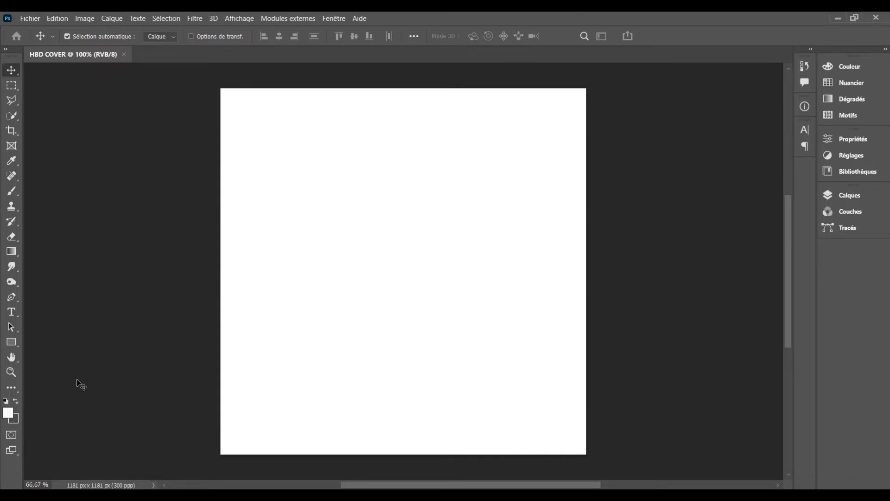
Fit the blank HBD COVER canvas to the window and show the Fichier menu
left_click(13, 357)
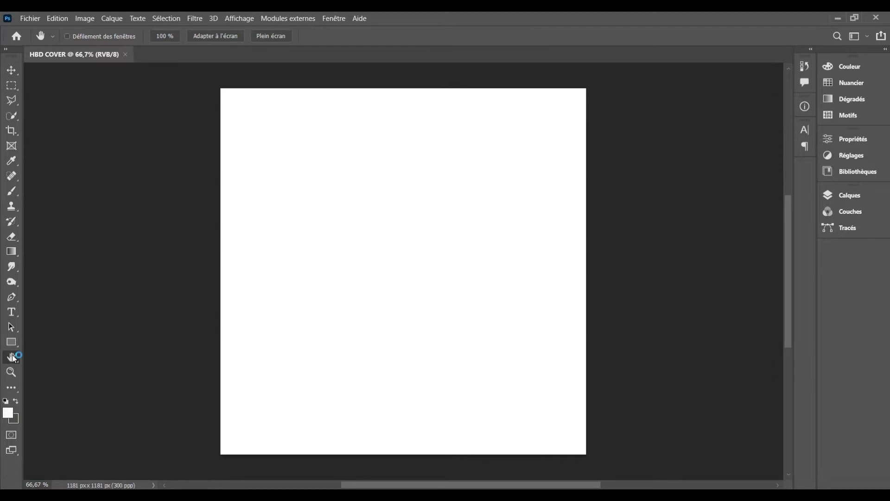
right_click(12, 357)
left_click(12, 71)
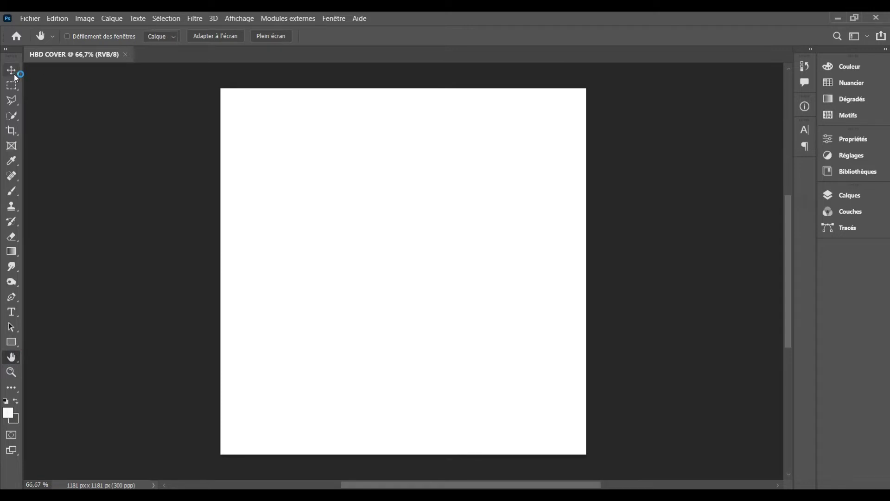
double_click(12, 357)
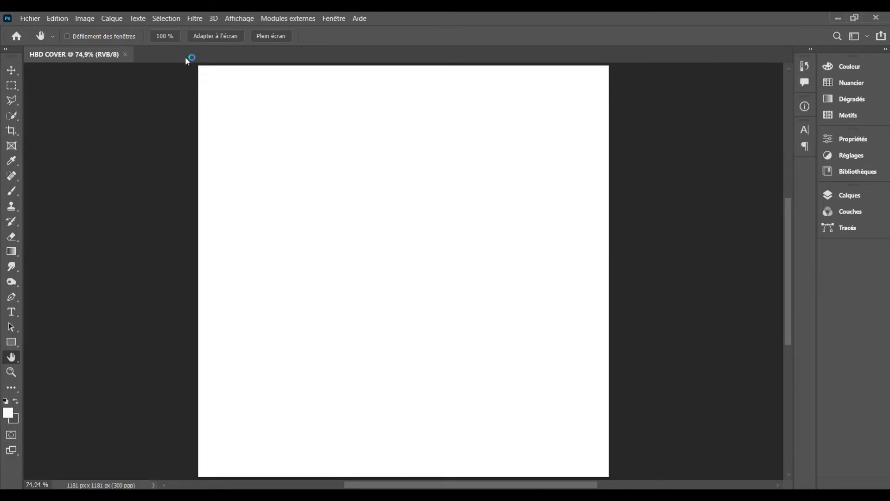
left_click(30, 19)
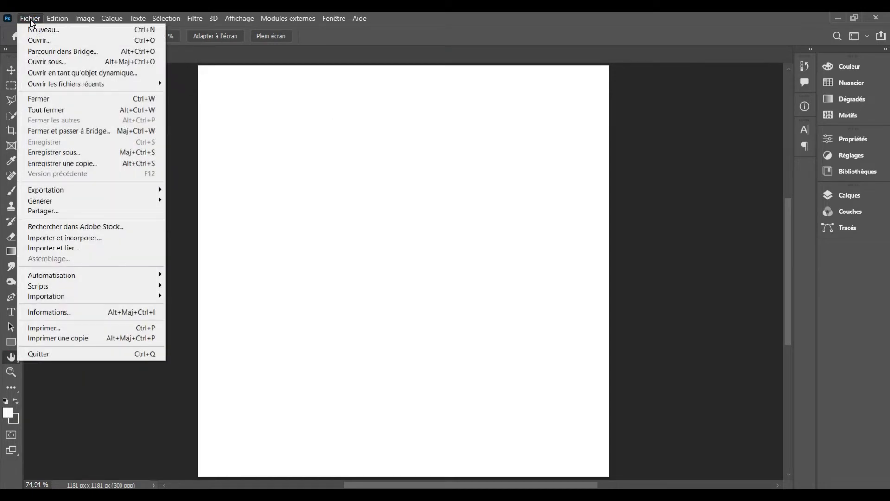
Open fantasybg9_lensflare, fantasybg9_noflare and the red-hoodie photo from Téléchargements > 14 fevrier
left_click(41, 40)
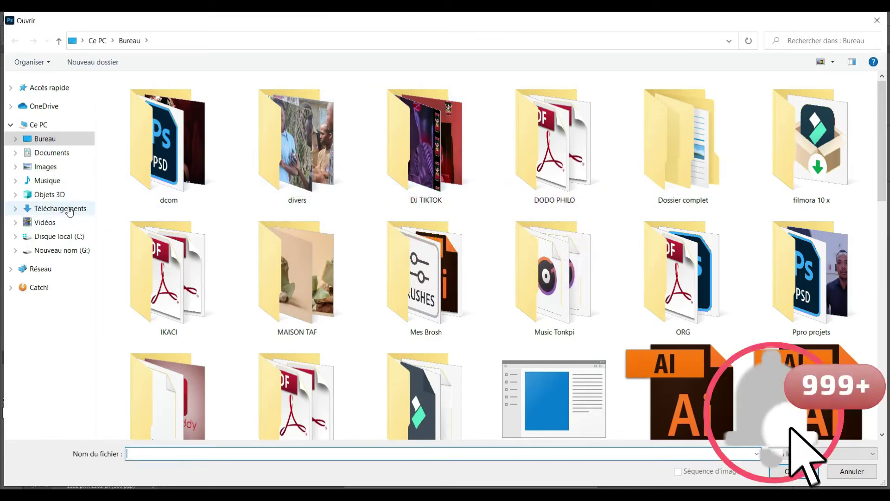
left_click(68, 210)
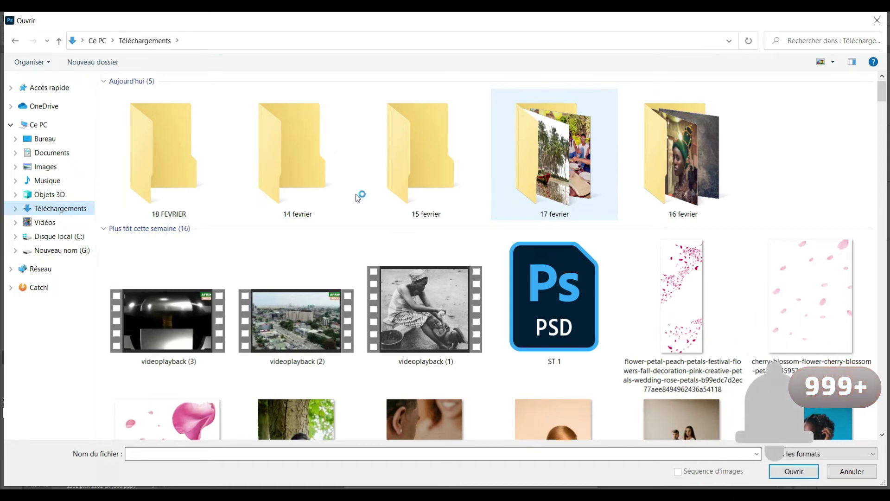
double_click(311, 169)
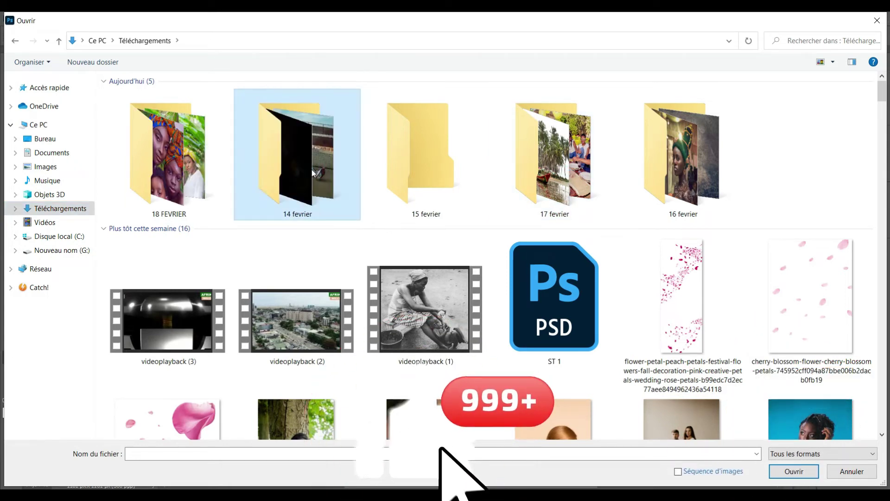
left_click(212, 143)
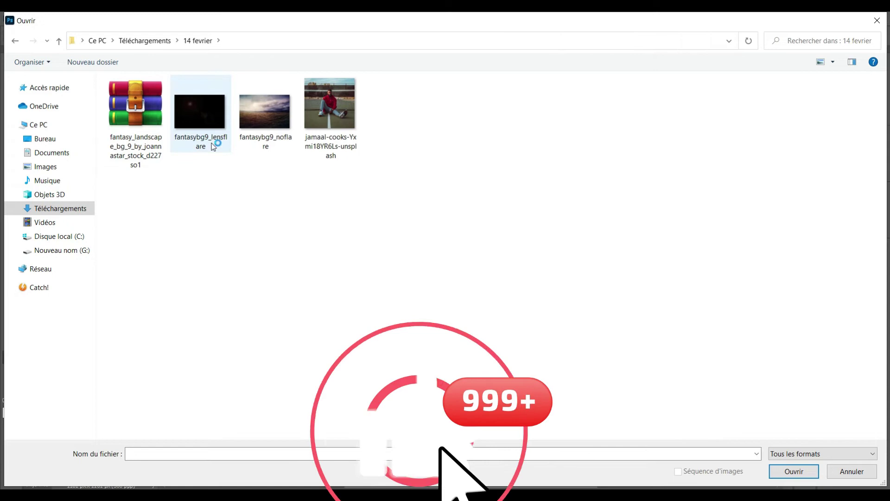
left_click(262, 124, "ctrl")
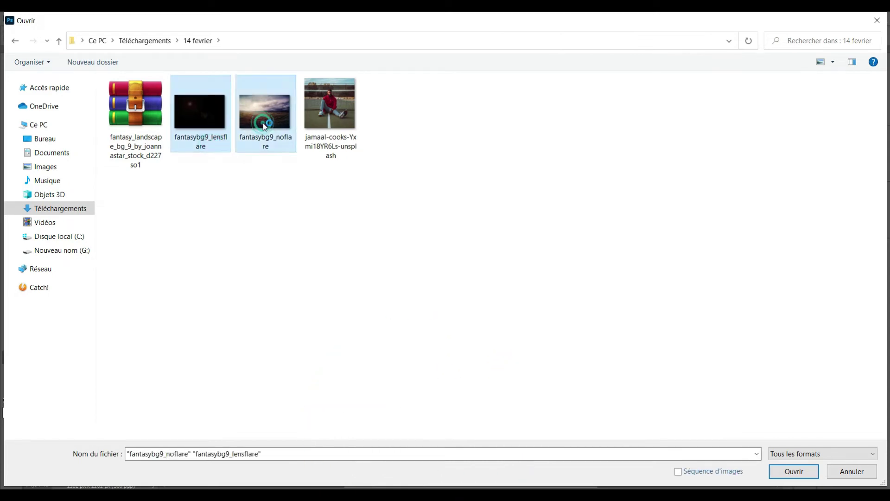
left_click(335, 119, "ctrl")
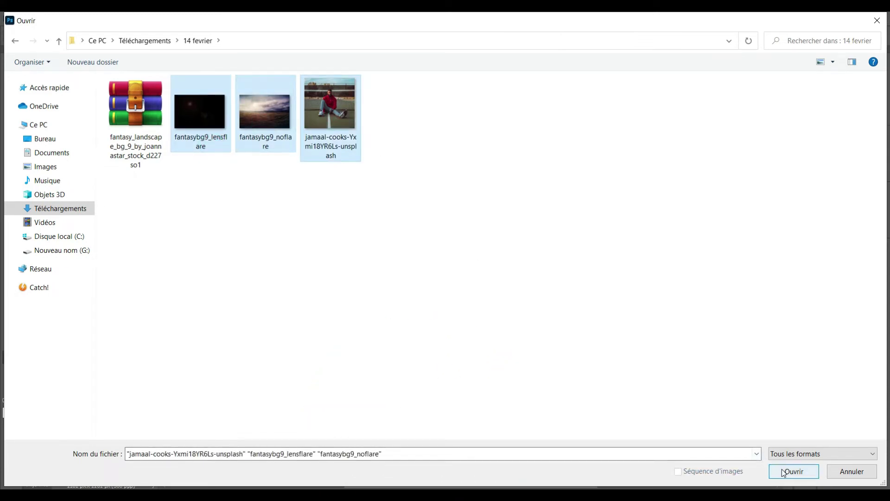
left_click(791, 471)
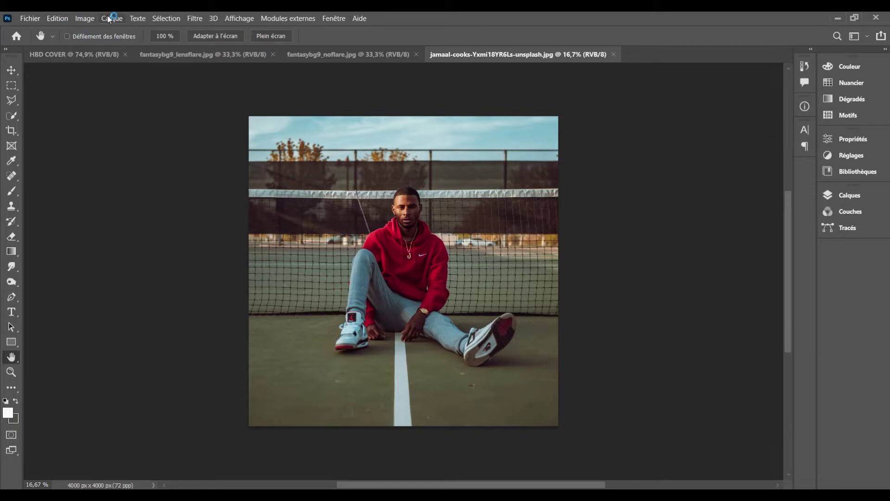
Run Sélection > Sujet on the tennis-court photo and zoom in to inspect its edges
left_click(177, 19)
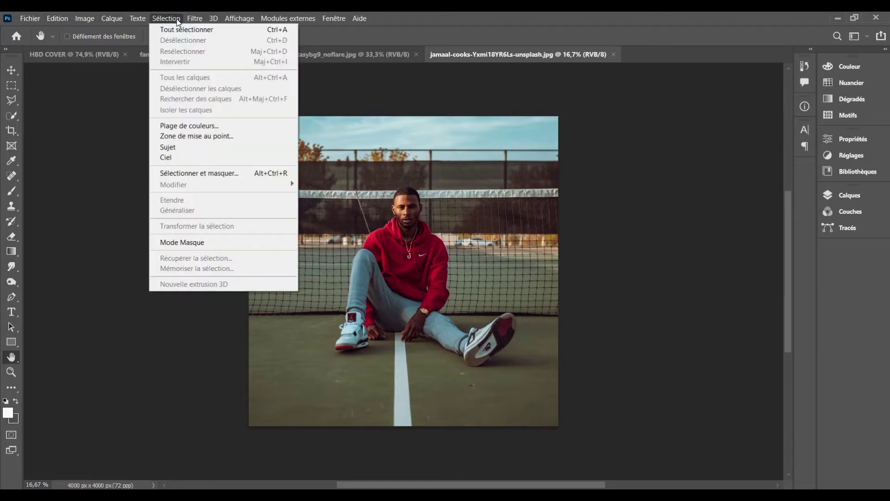
left_click(190, 147)
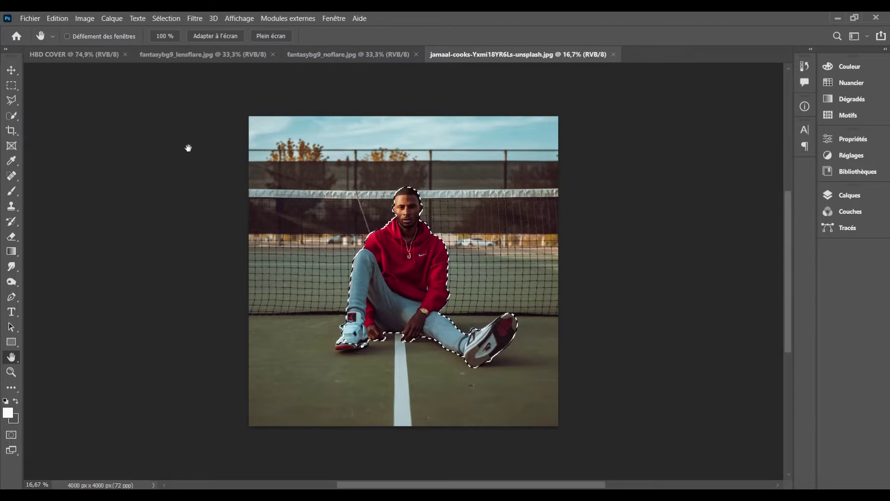
key("ctrl+plus")
key("ctrl+plus")
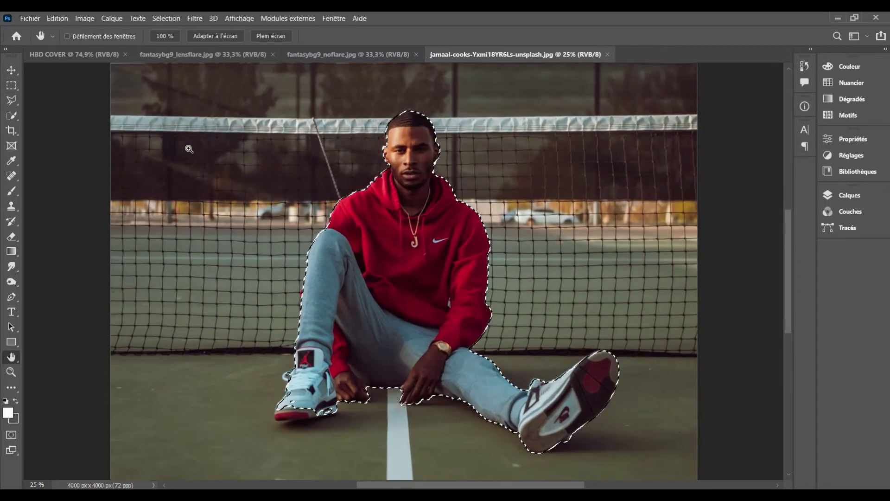
key("ctrl+plus")
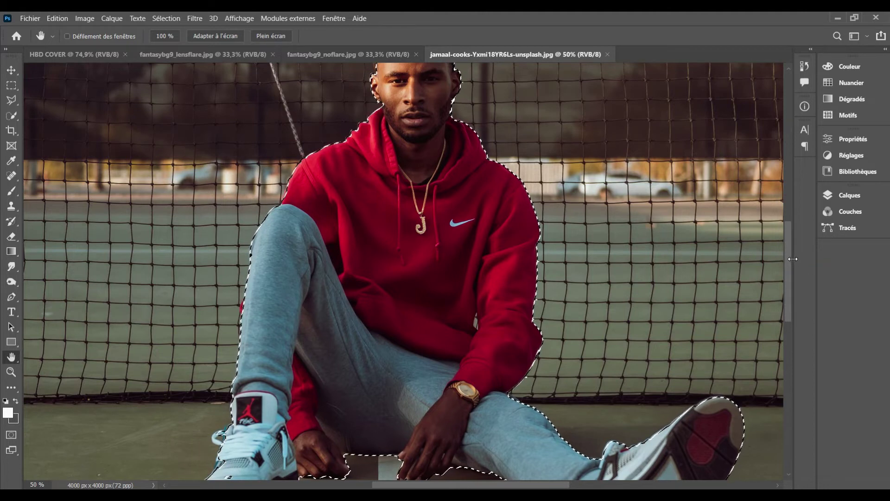
left_click_drag(789, 260, 790, 304)
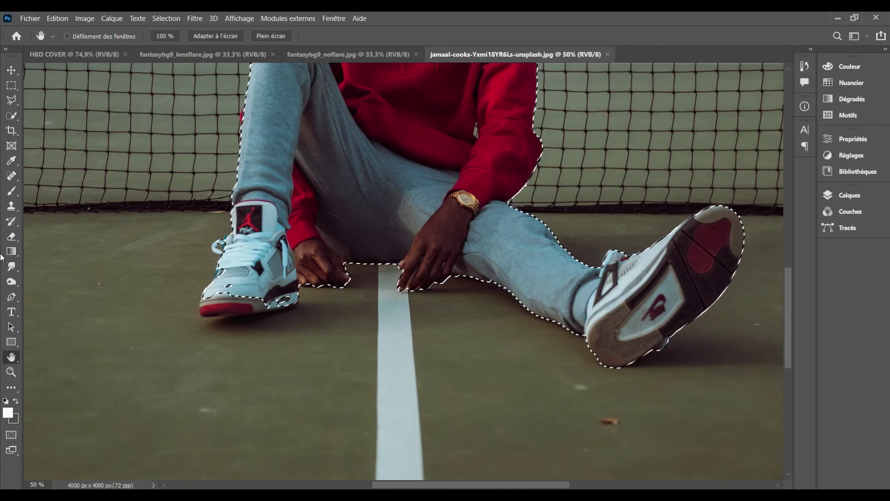
Add the left shoe's sole to the selection using Quick Selection in Add mode
left_click(13, 113)
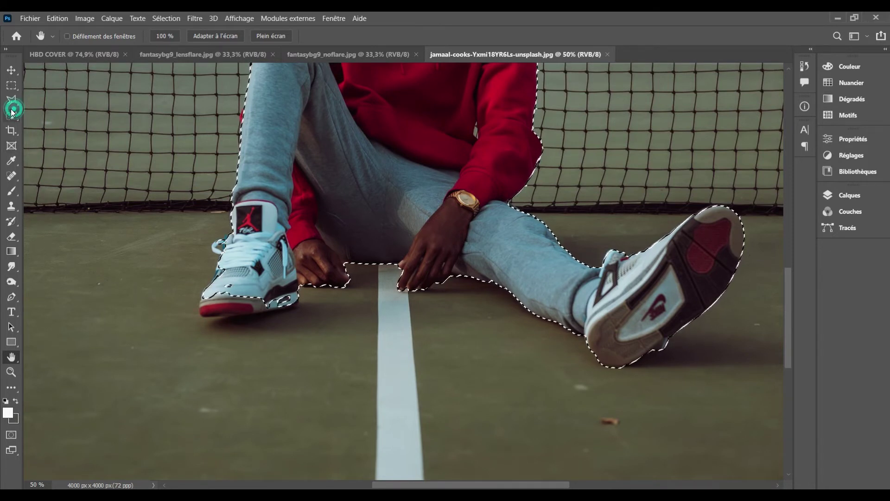
left_click(13, 112)
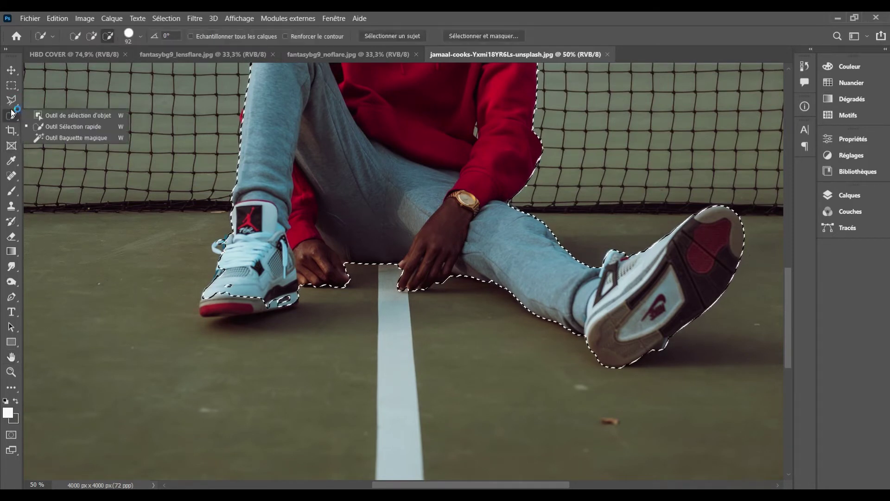
left_click(92, 37)
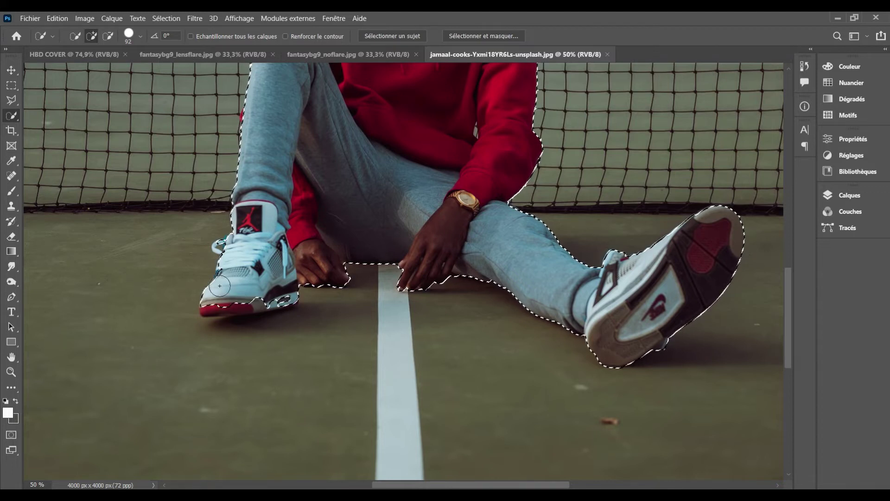
mouse_move(223, 307)
left_mouse_down()
mouse_move(210, 306)
mouse_move(242, 301)
left_mouse_up()
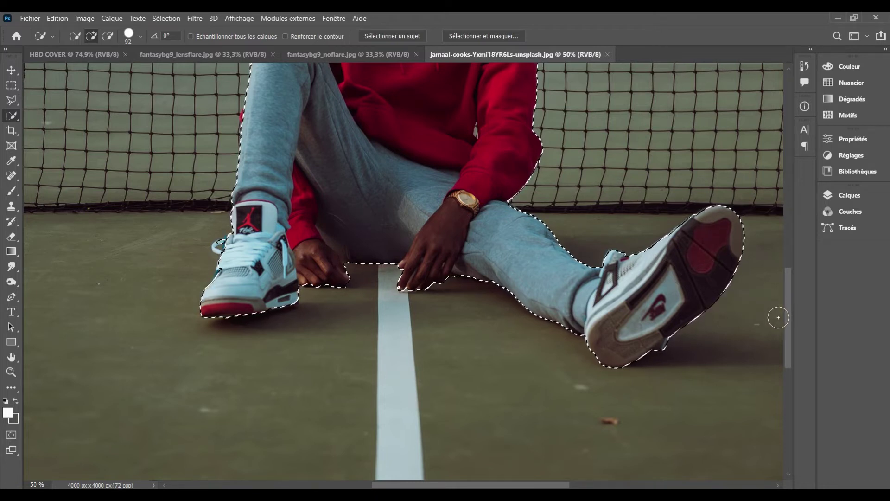
mouse_move(788, 320)
left_mouse_down()
mouse_move(797, 222)
mouse_move(798, 240)
left_mouse_up()
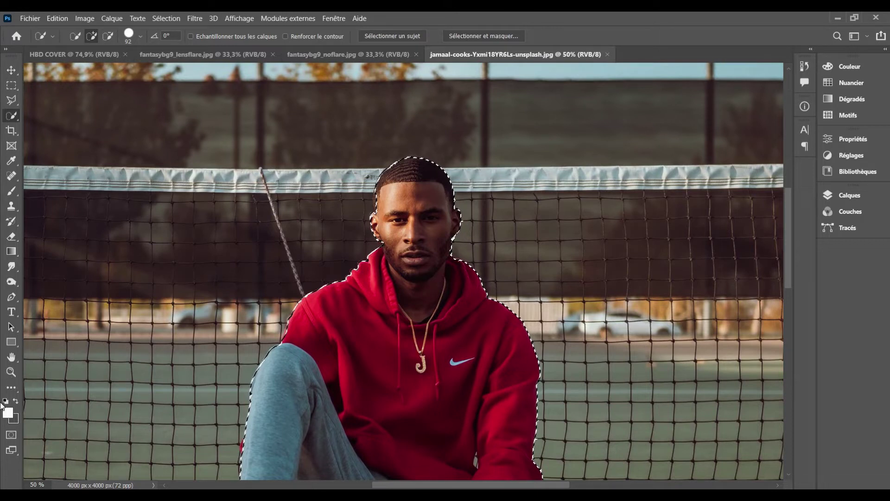
double_click(11, 358)
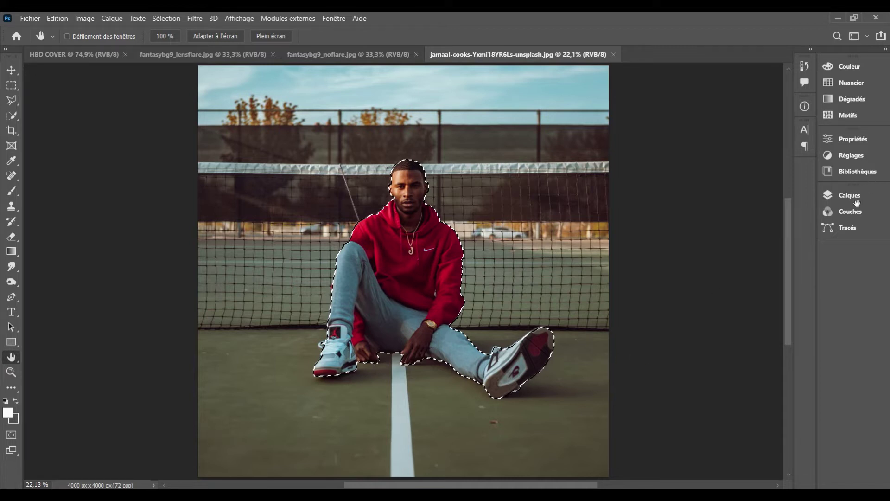
Copy the selected man onto a new layer, Calque 1
key("ctrl+d")
key("ctrl+j")
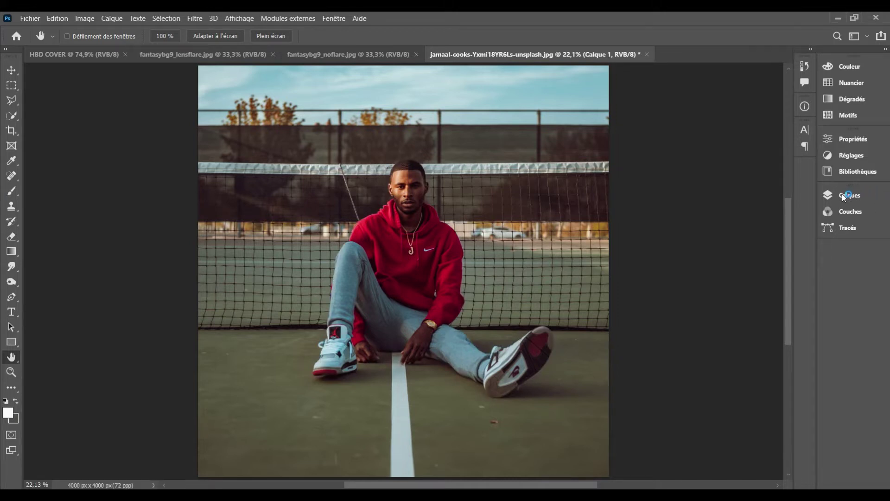
left_click(844, 196)
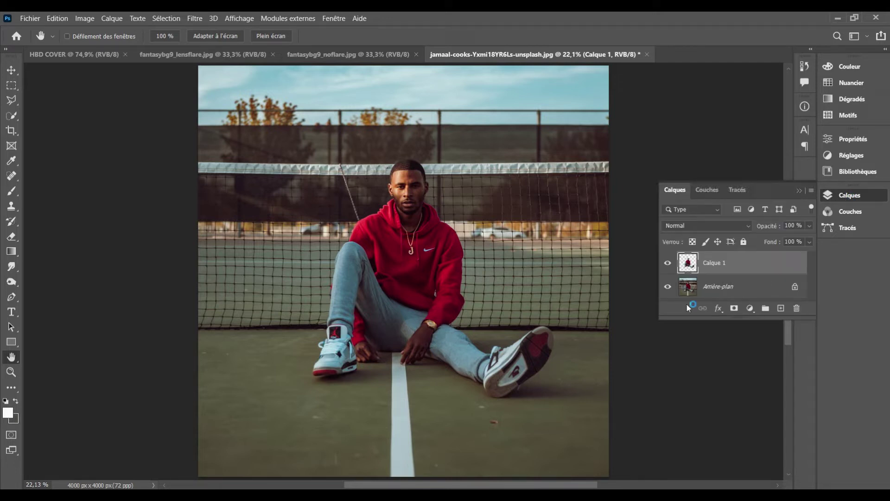
Compare the cut-out against the original photo, leaving the Arrière-plan layer hidden
left_click(667, 287)
left_click(667, 288)
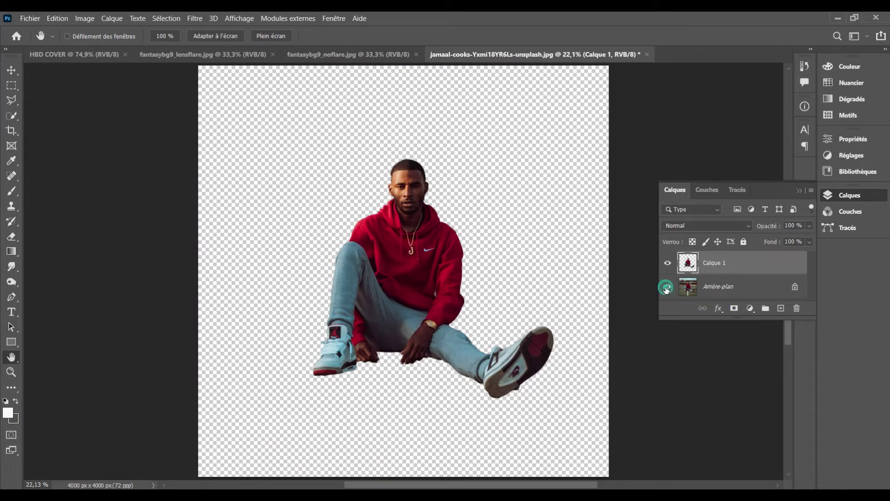
left_click(667, 288)
left_click(667, 288)
left_click(667, 288)
left_click(11, 70)
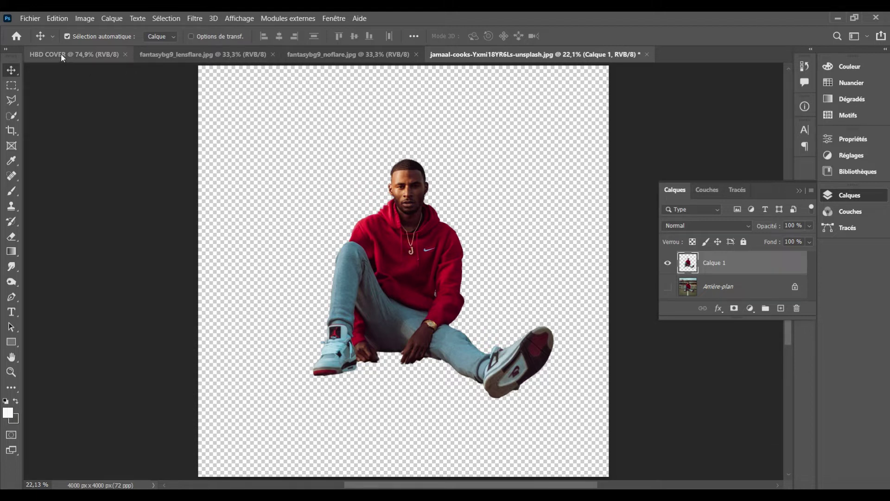
left_click(231, 55)
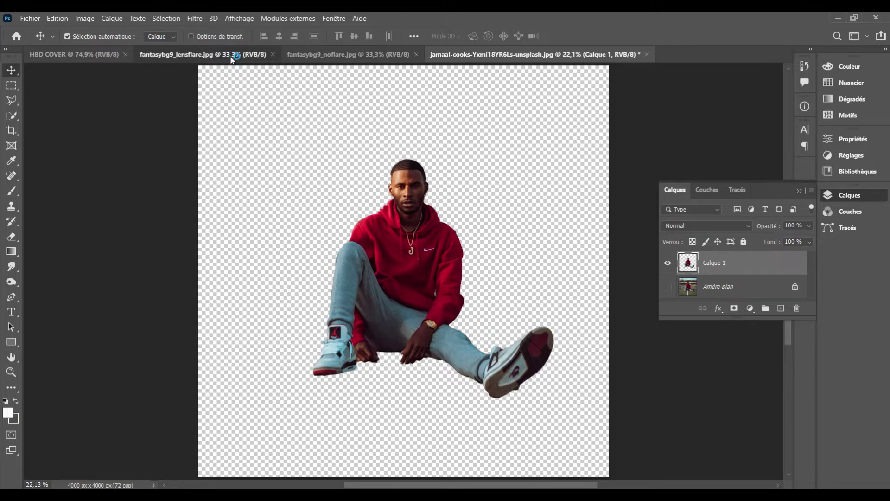
Drag the fantasybg9_noflare landscape onto the HBD COVER canvas as a new layer
left_click(232, 57)
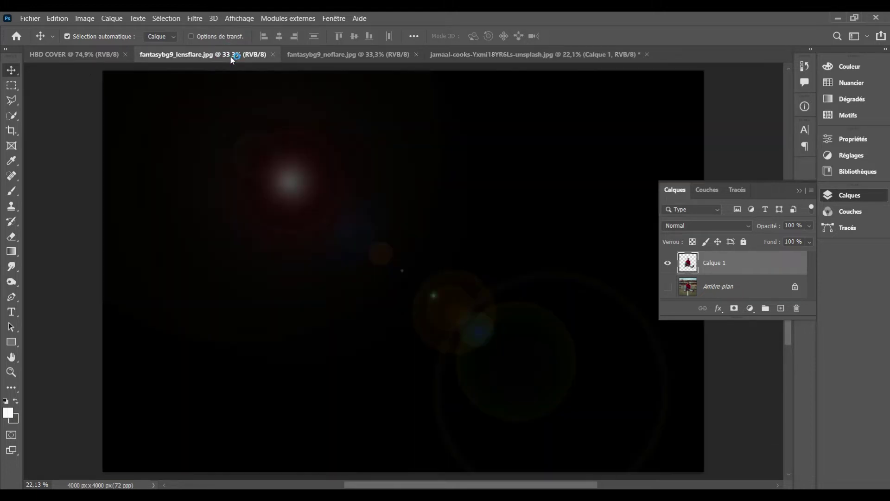
left_click(347, 54)
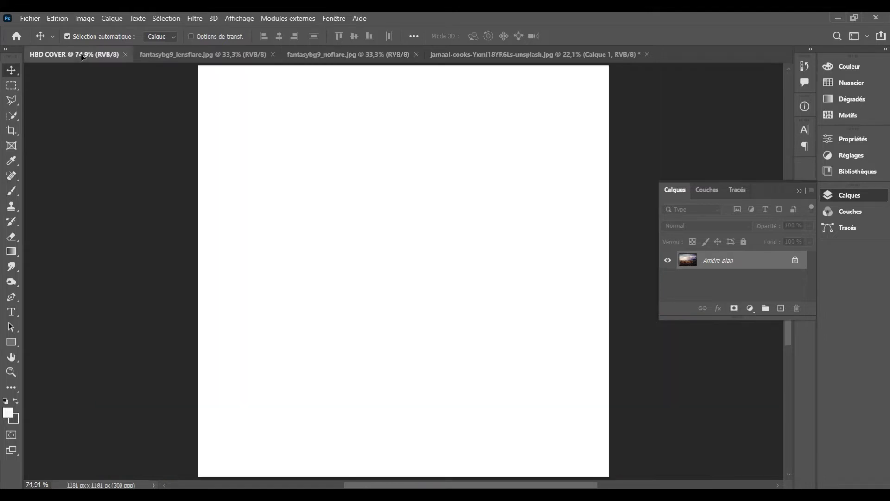
left_click_drag(82, 56, 412, 320)
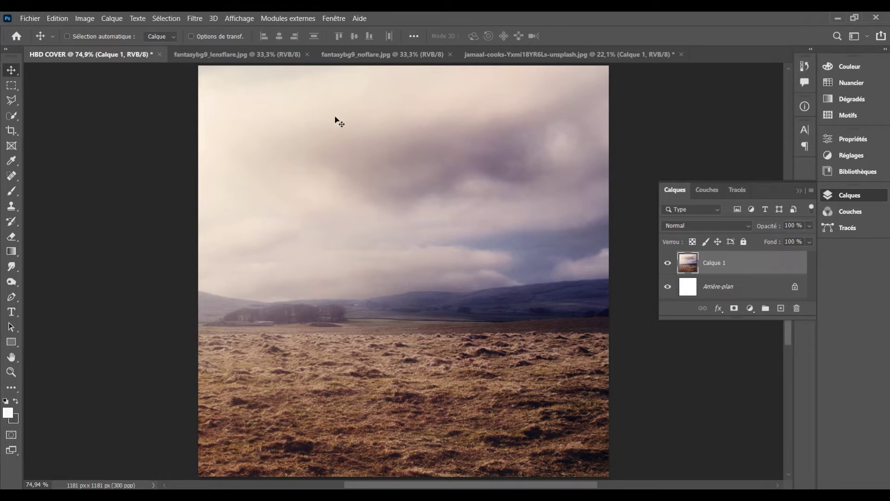
Scale the landscape layer to 45% and move it upward on the cover
key("ctrl+t")
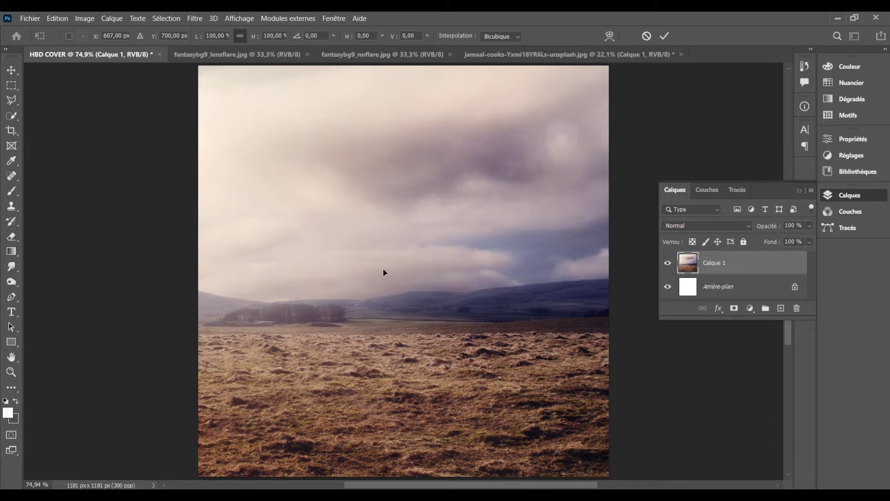
left_click(210, 35)
key("Down")
key("Down")
key("Down")
key("Down")
key("Down")
key("Down")
key("Down")
key("Down")
key("Down")
key("Down")
key("Down")
key("Down")
key("Down")
key("Down")
key("Down")
key("Down")
key("Down")
key("Down")
key("Down")
key("Down")
key("Down")
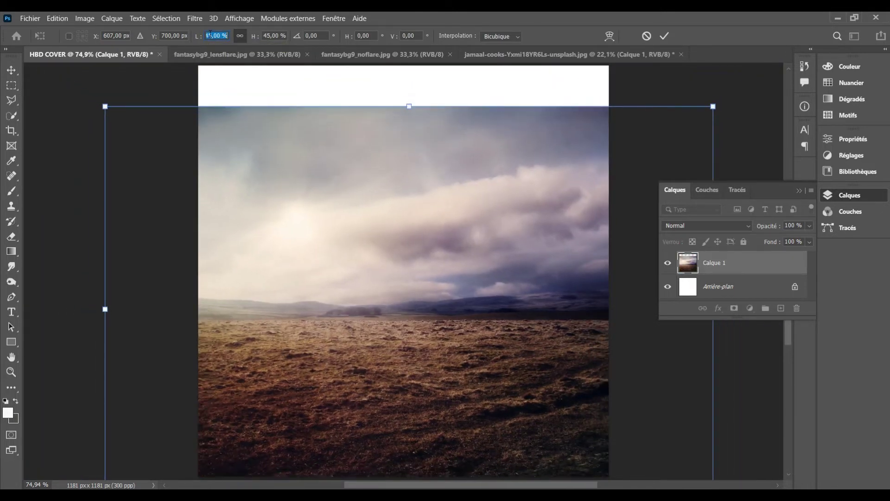
left_click_drag(363, 273, 368, 223)
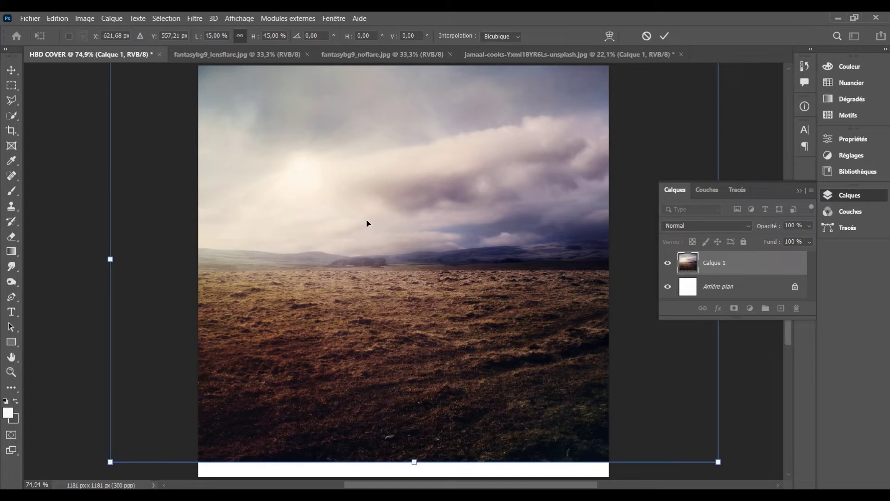
key("Return")
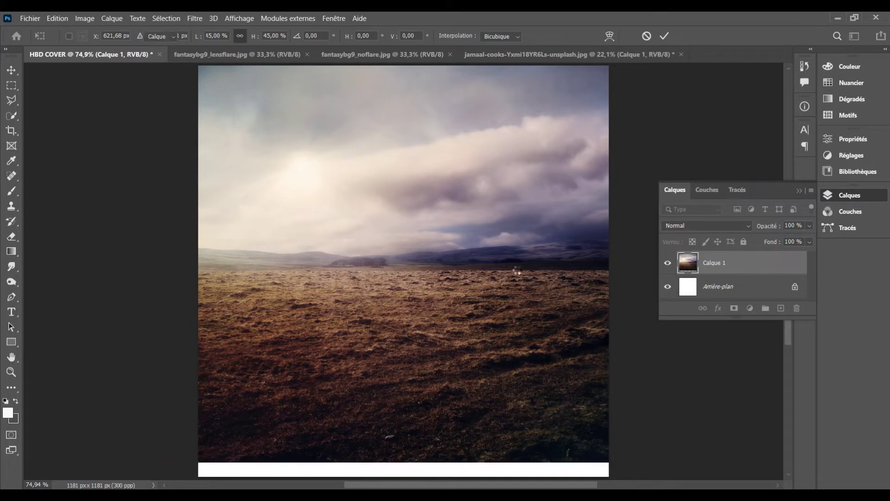
Fill the Arrière-plan layer with near-black navy 040710 sampled from the ground
left_click(724, 293)
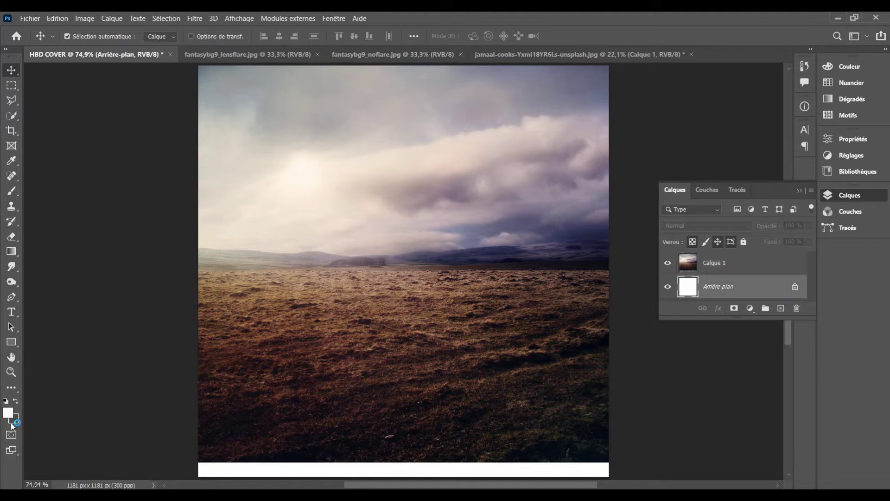
left_click(379, 454)
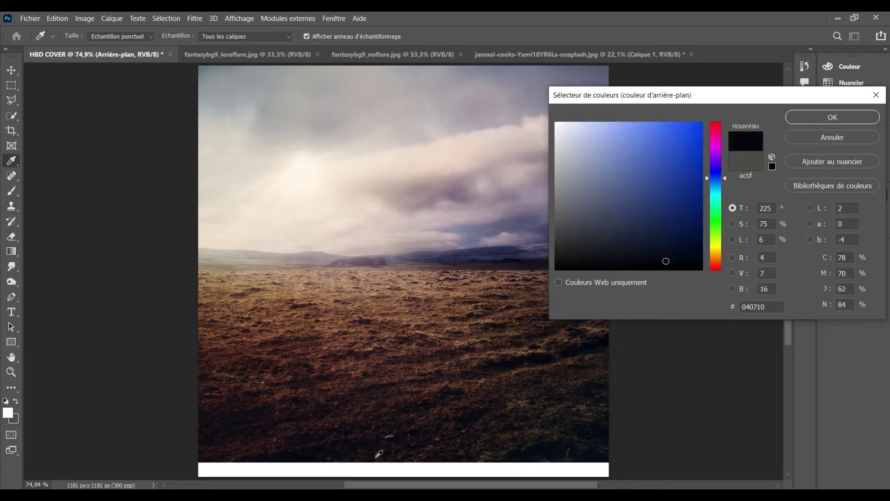
left_click(807, 121)
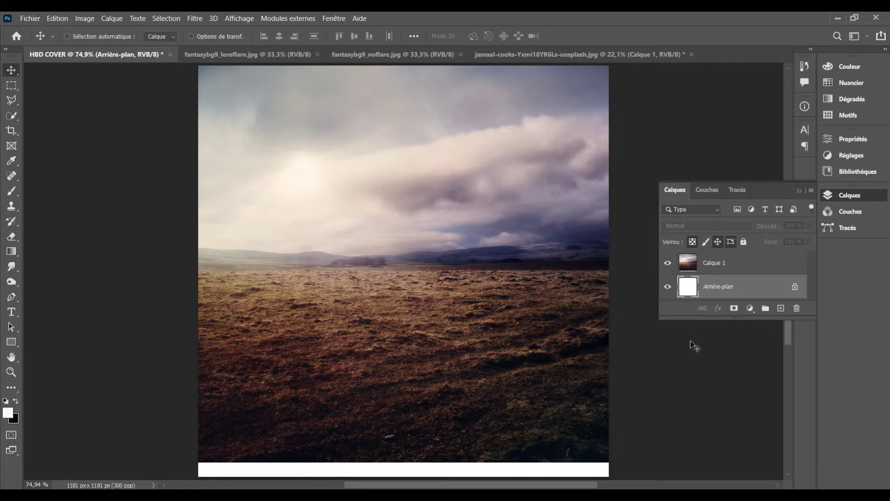
key("ctrl+BackSpace")
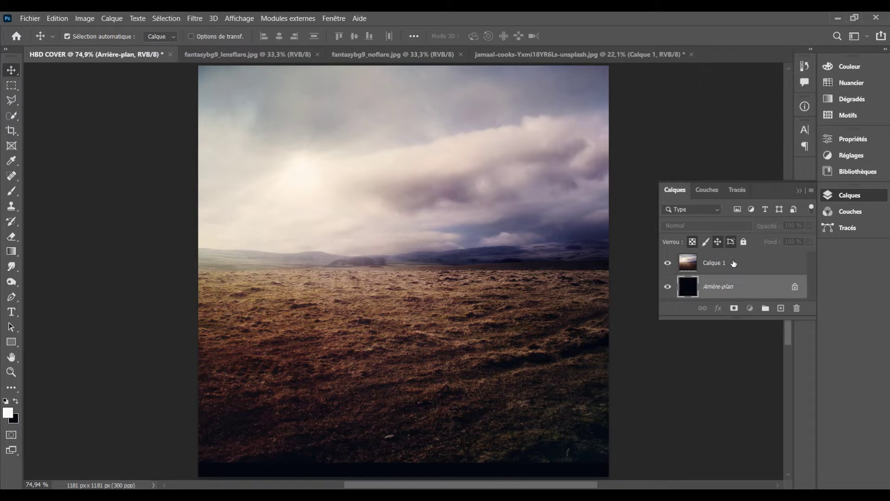
left_click(733, 263)
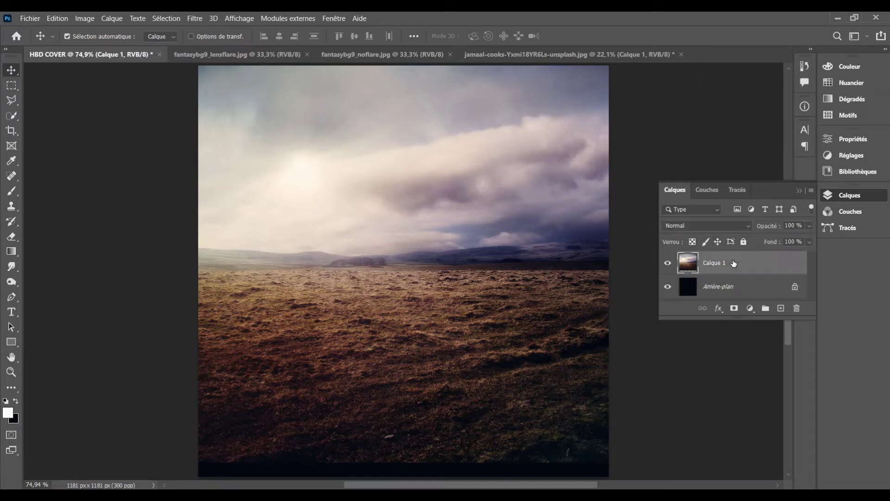
Nudge Calque 1 up and give it a layer mask with an upward gradient fading its bottom into the dark
left_click(489, 331)
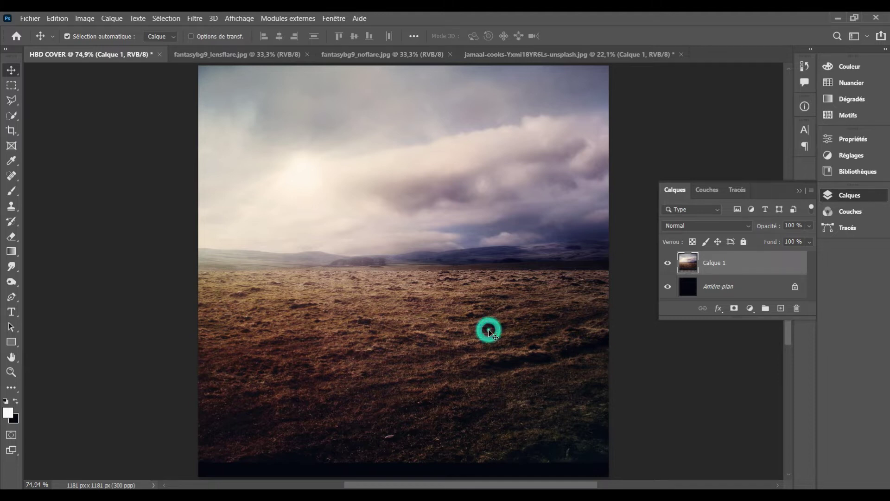
mouse_move(489, 331)
left_mouse_down()
mouse_move(485, 325)
mouse_move(491, 333)
left_mouse_up()
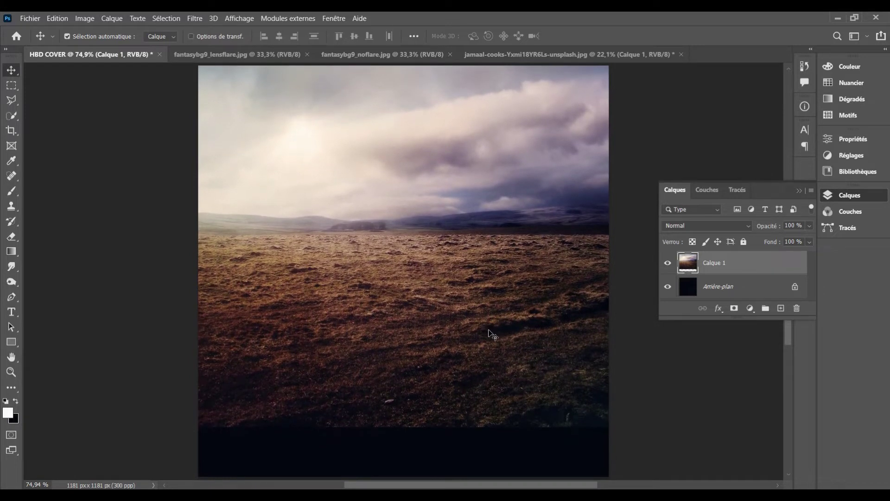
left_click(735, 308)
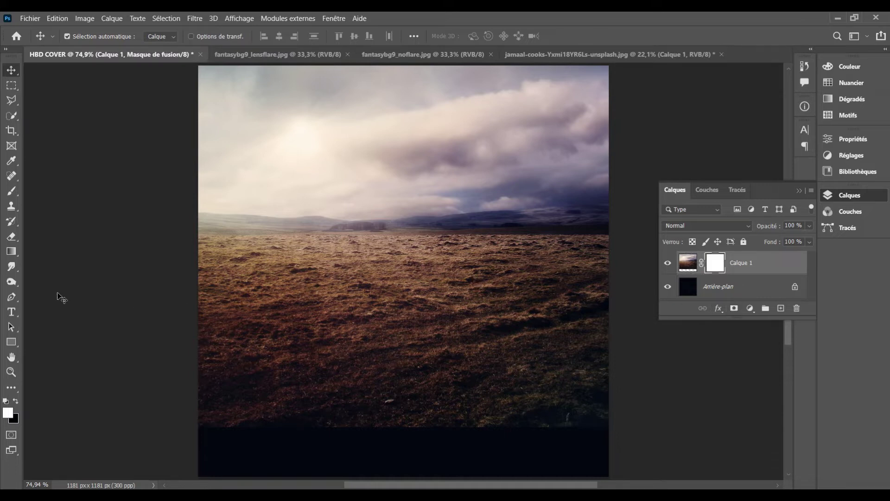
left_click(11, 251)
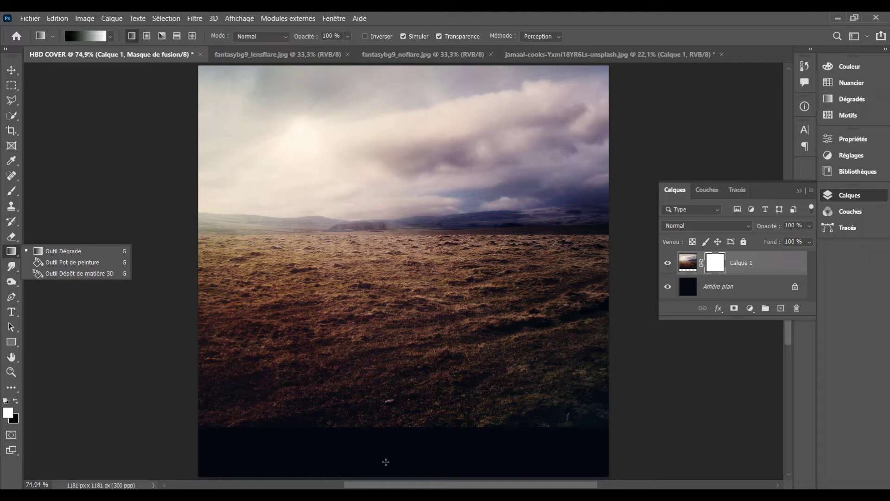
left_click_drag(385, 461, 384, 338)
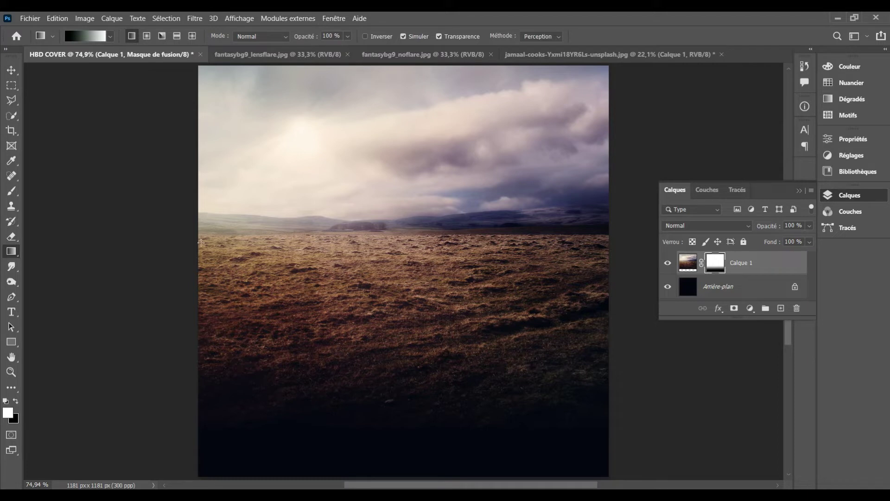
left_click(12, 70)
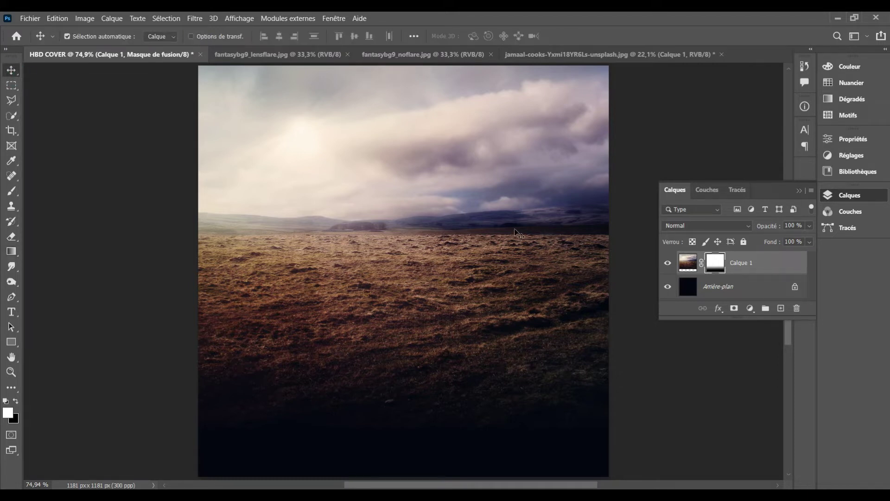
Close the spare cloudy landscape source file
left_click(491, 337)
left_click(465, 55)
left_click(450, 54)
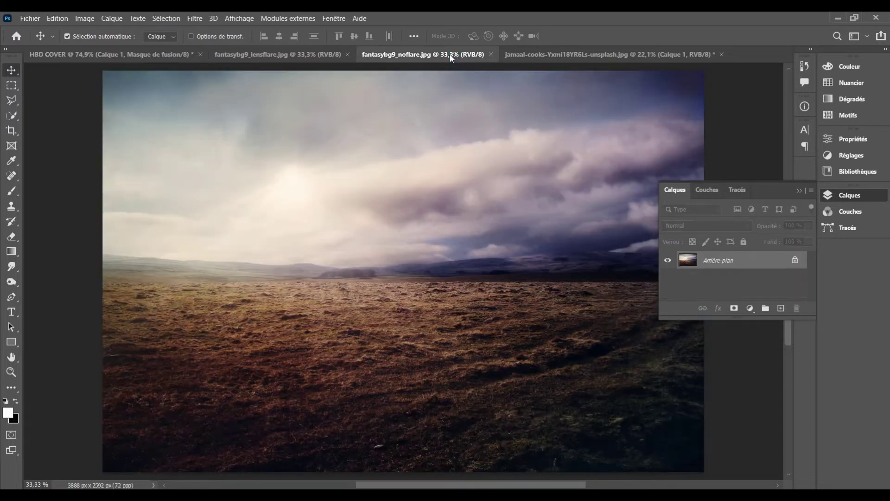
left_click(492, 54)
Drag the cut-out man from the jamaal-cooks image into the HBD COVER document
left_click(300, 55)
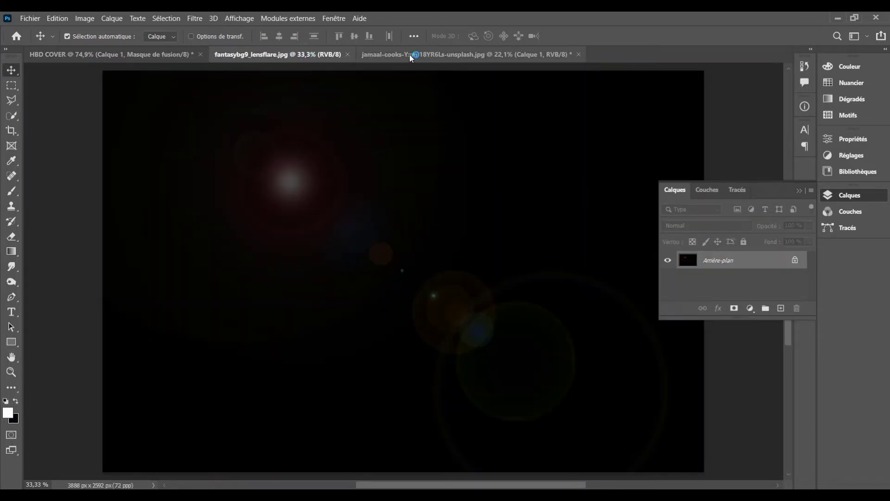
left_click(410, 54)
left_click_drag(409, 188, 118, 54)
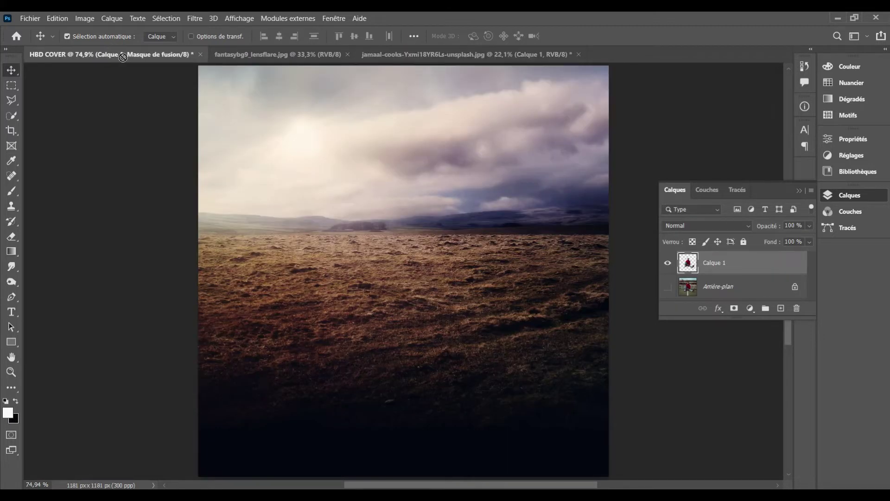
left_click_drag(118, 54, 399, 285)
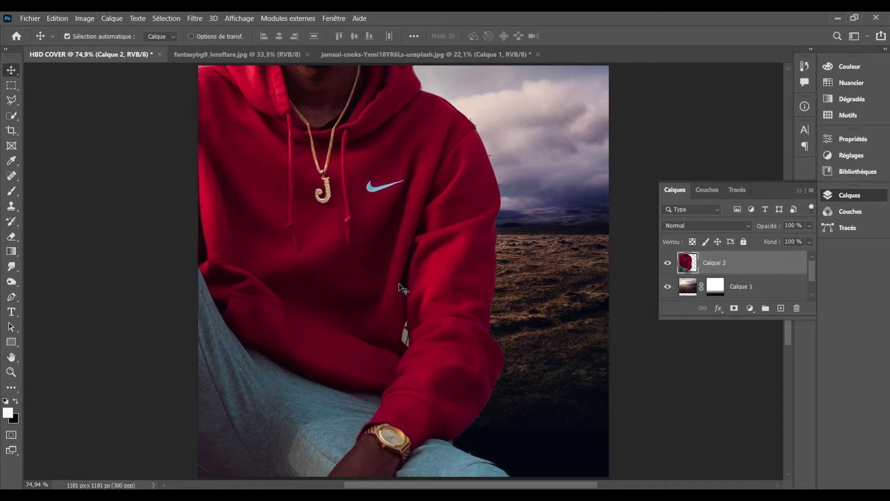
Scale the man to 31% and position him up and right over the field
key("ctrl+t")
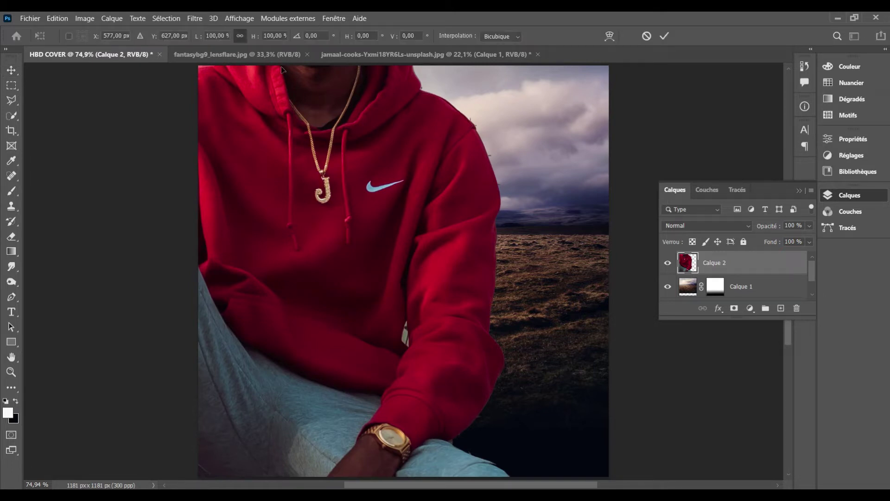
left_click(212, 35)
type("93")
key("Return")
scroll(212, 35, "down", 5)
scroll(212, 36, "down", 5)
scroll(212, 35, "down", 5)
scroll(213, 35, "down", 5)
scroll(212, 35, "down", 5)
scroll(212, 35, "down", 6)
scroll(212, 35, "down", 4)
scroll(213, 35, "down", 2)
scroll(212, 35, "down", 4)
scroll(212, 35, "down", 5)
scroll(212, 35, "down", 2)
scroll(212, 35, "down", 2)
scroll(213, 36, "down", 1)
scroll(213, 35, "down", 5)
scroll(212, 35, "down", 1)
scroll(212, 35, "down", 1)
scroll(212, 35, "down", 3)
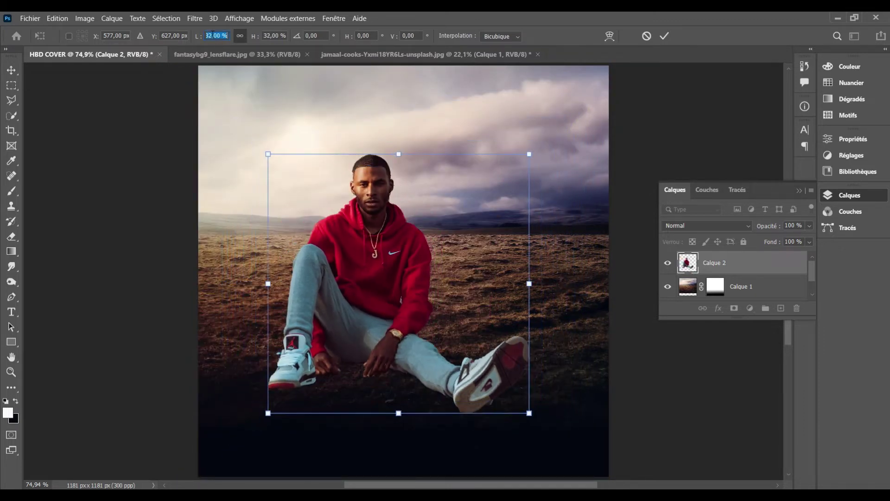
scroll(212, 36, "down", 1)
scroll(212, 35, "down", 2)
scroll(213, 35, "down", 2)
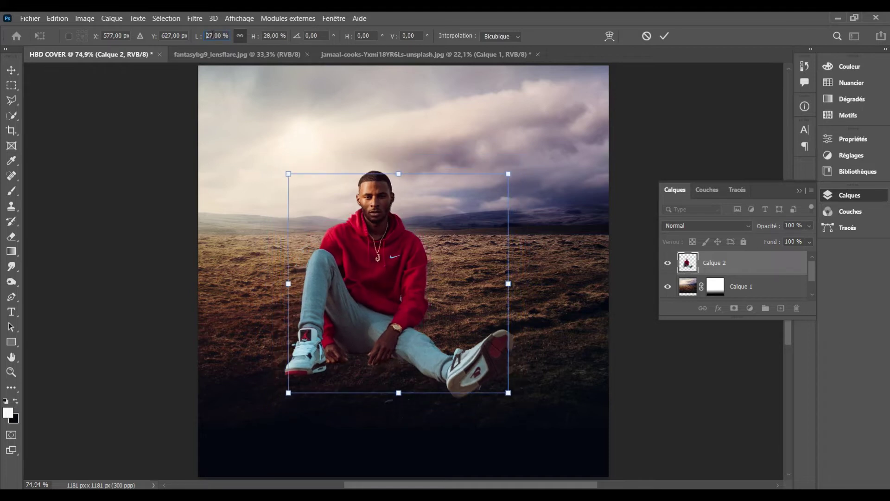
scroll(213, 35, "up", 1)
scroll(212, 35, "up", 2)
scroll(212, 35, "up", 1)
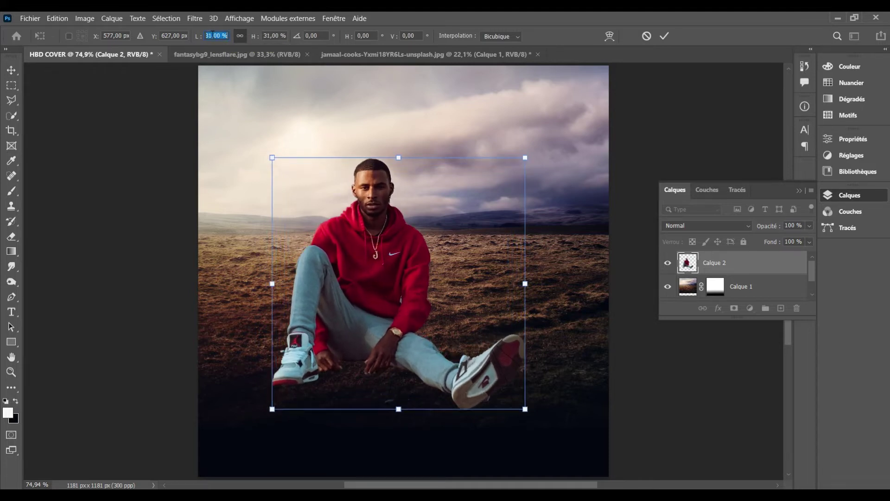
left_click_drag(371, 257, 393, 218)
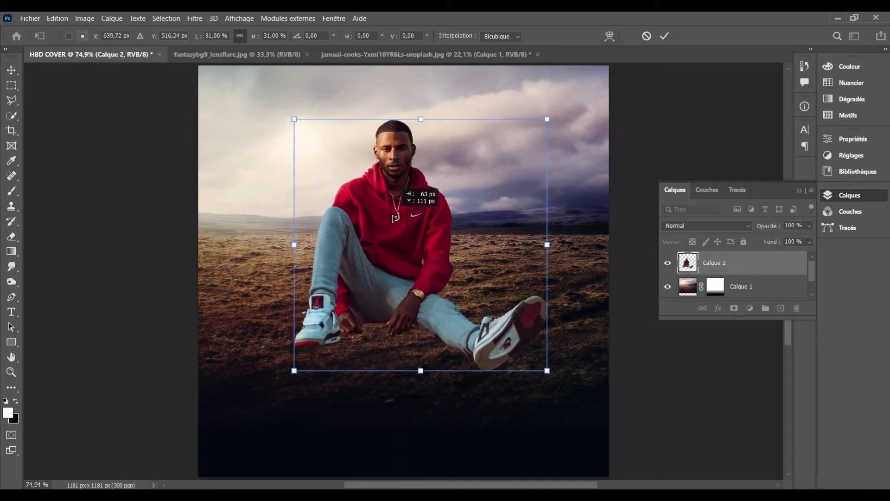
left_click_drag(394, 218, 401, 221)
key("Return")
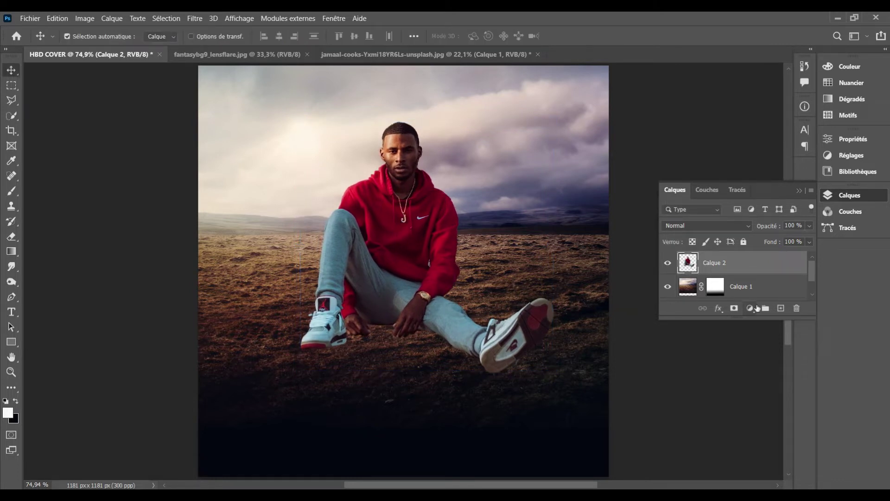
Add a layer mask to Calque 2, undoing the trial gradient fades on the man's legs
left_click(13, 253)
left_click_drag(384, 328, 386, 268)
key("ctrl+z")
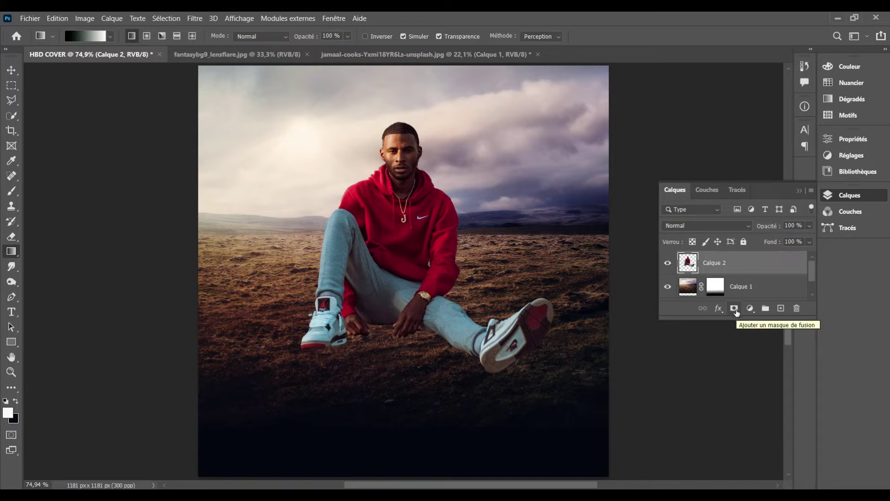
left_click(734, 308)
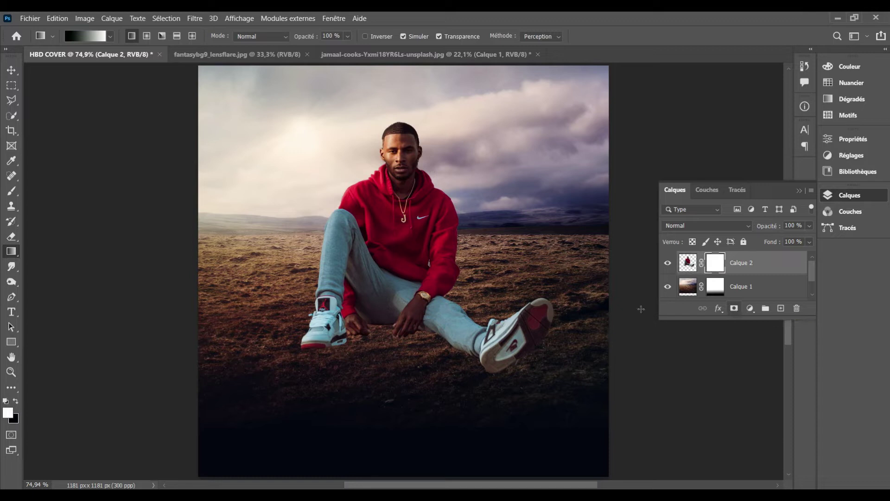
left_click_drag(378, 332, 383, 284)
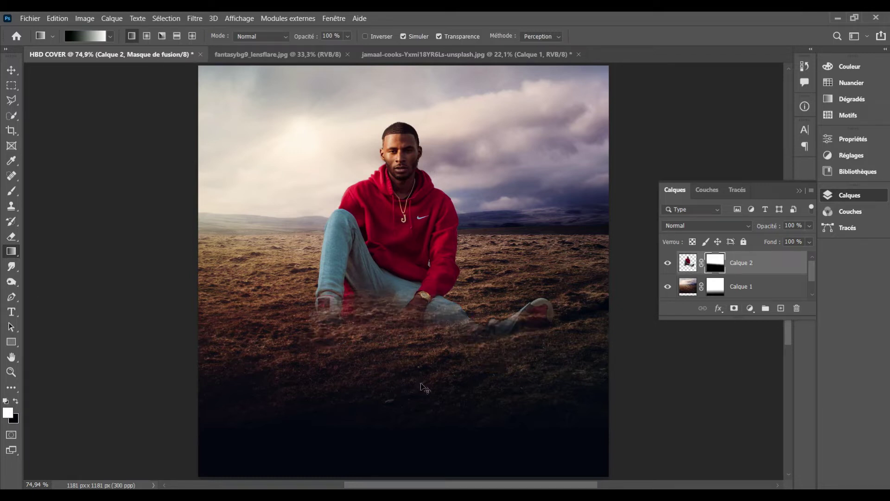
key("ctrl+z")
Zoom in on the man's feet and try a leg fade on the mask, then undo it
scroll(421, 383, "up", 3)
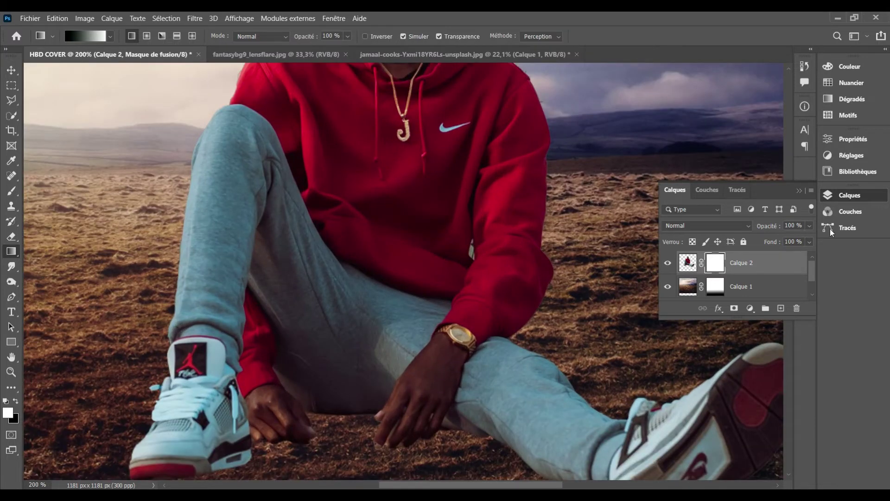
left_click(799, 191)
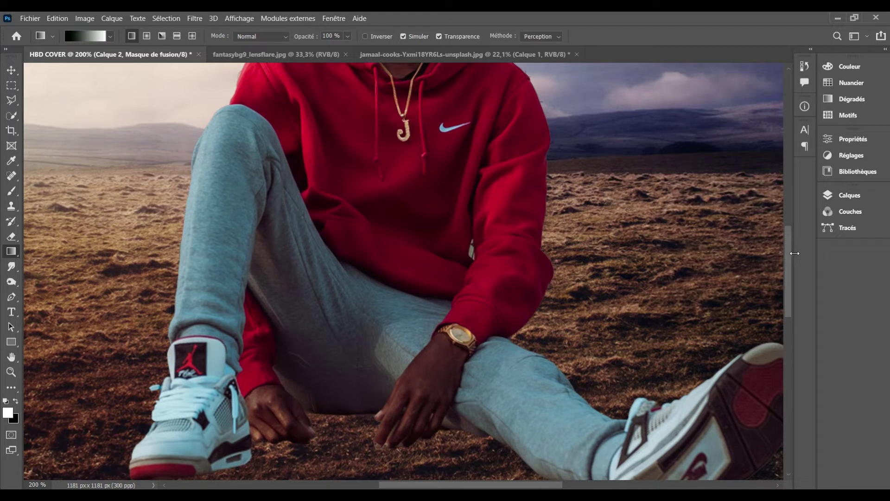
left_click_drag(787, 279, 796, 303)
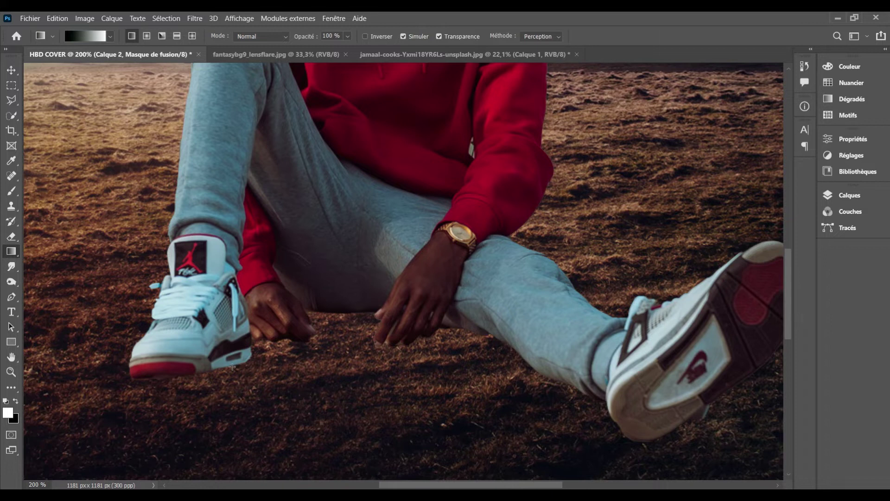
left_click_drag(227, 349, 246, 395)
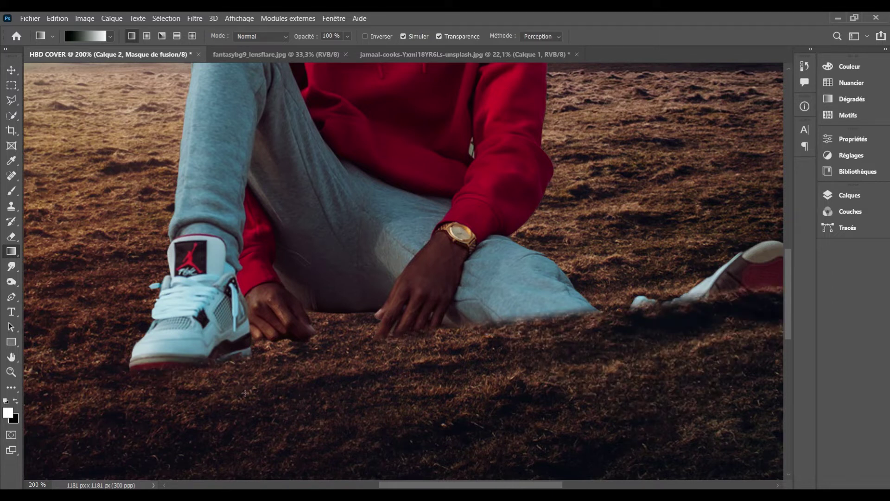
key("ctrl+z")
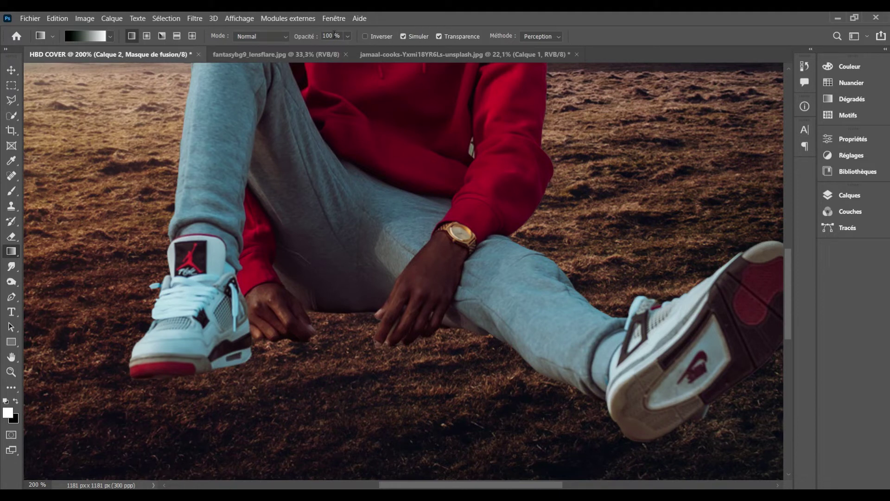
Set gradient opacity to 50%, softly fade the sneaker soles on the mask, and zoom out
double_click(332, 33)
type("50")
key("Return")
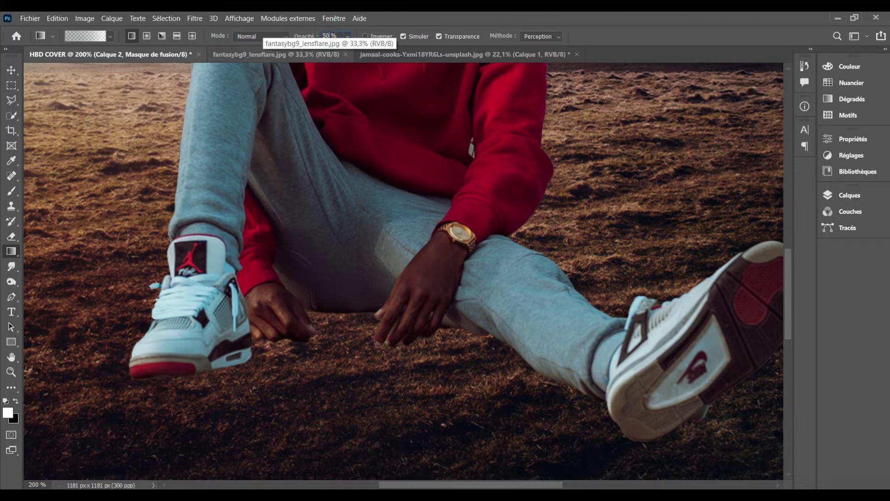
left_click(232, 379)
left_click_drag(232, 379, 217, 372)
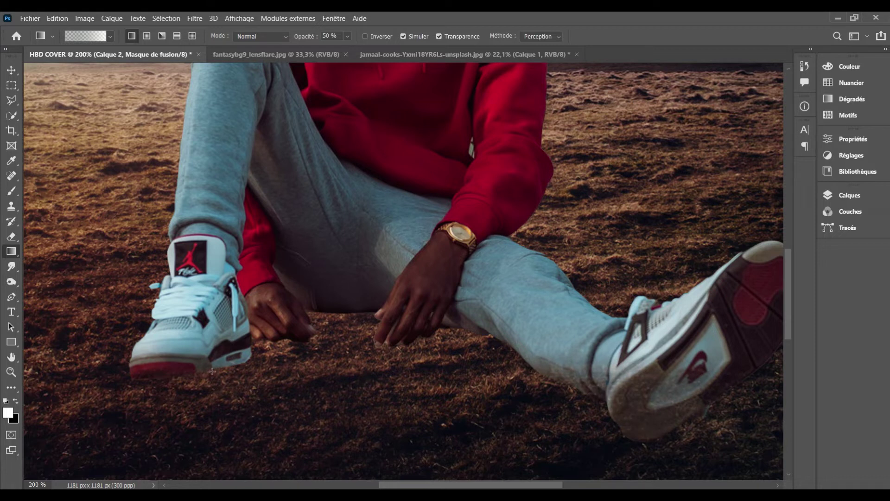
left_click_drag(234, 360, 244, 450)
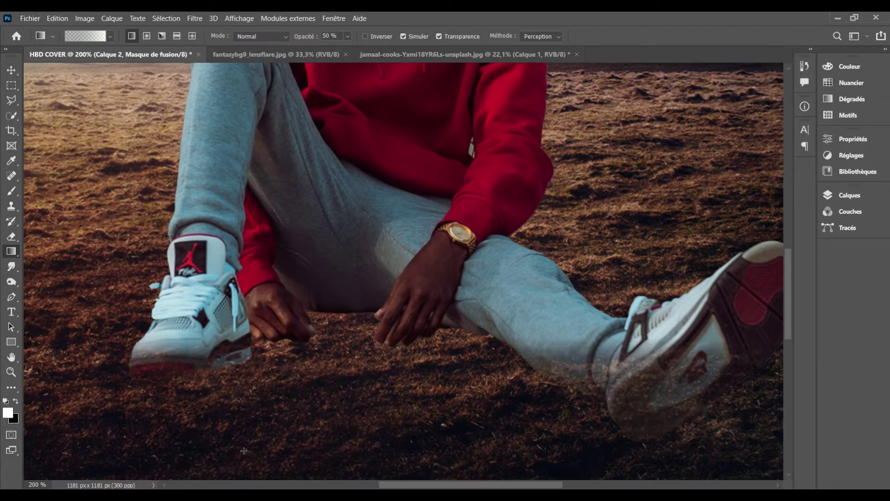
key("ctrl+z")
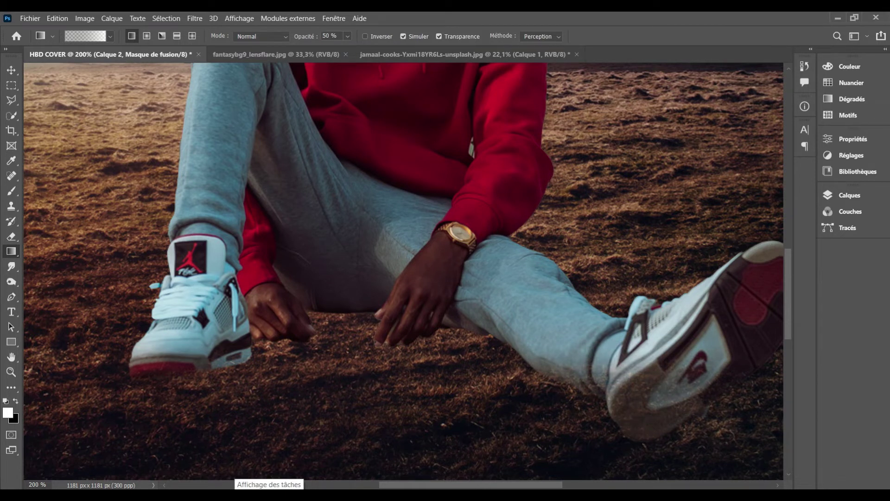
key("ctrl+minus")
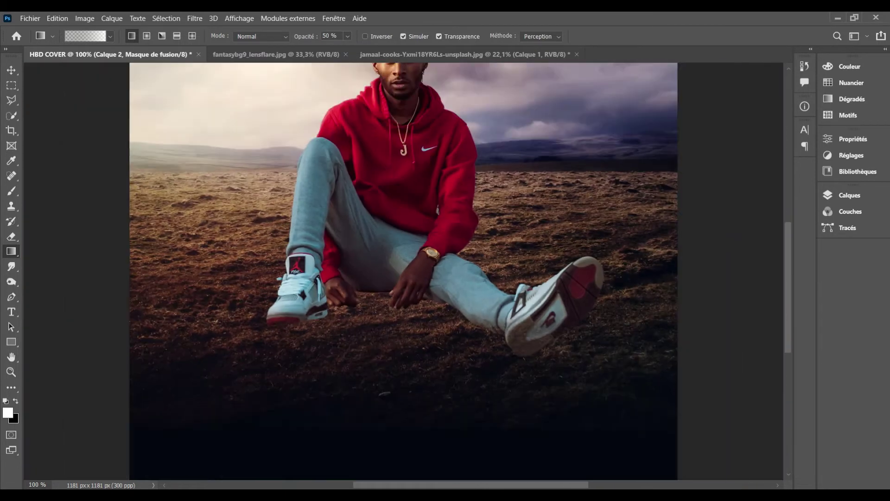
key("ctrl+minus")
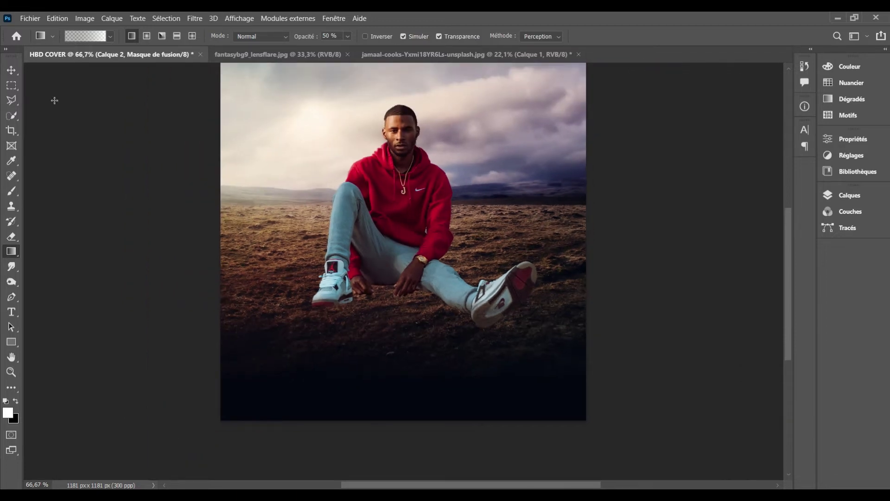
Nudge the man on Calque 2 slightly to the left
left_click(10, 70)
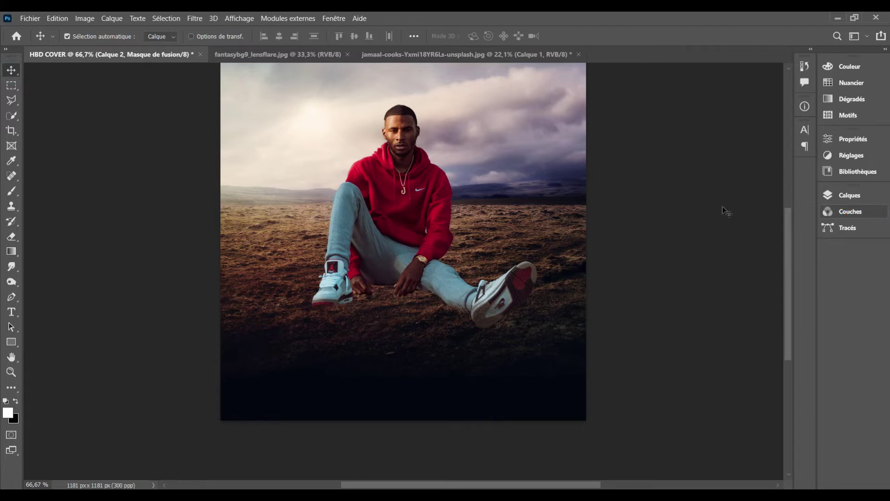
left_click_drag(424, 199, 424, 200)
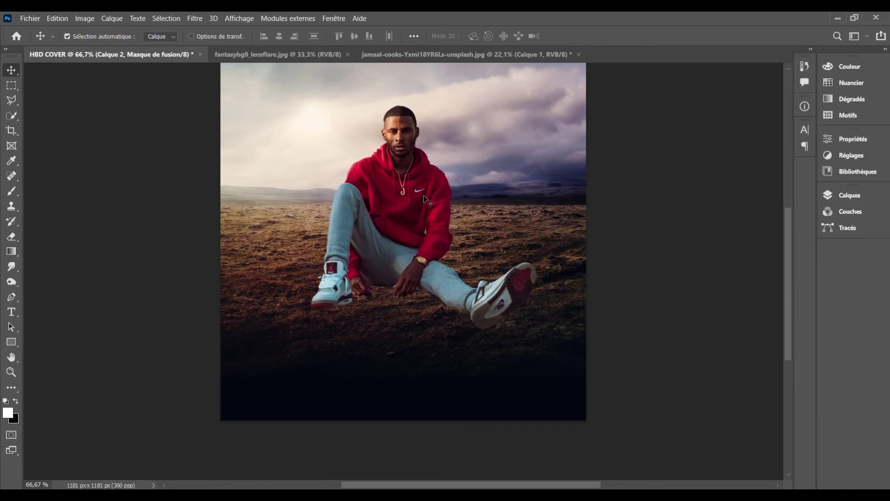
left_click(858, 191)
left_click_drag(421, 199, 422, 200)
Close the jamaal-cooks cut-out source photo without saving
left_click(411, 60)
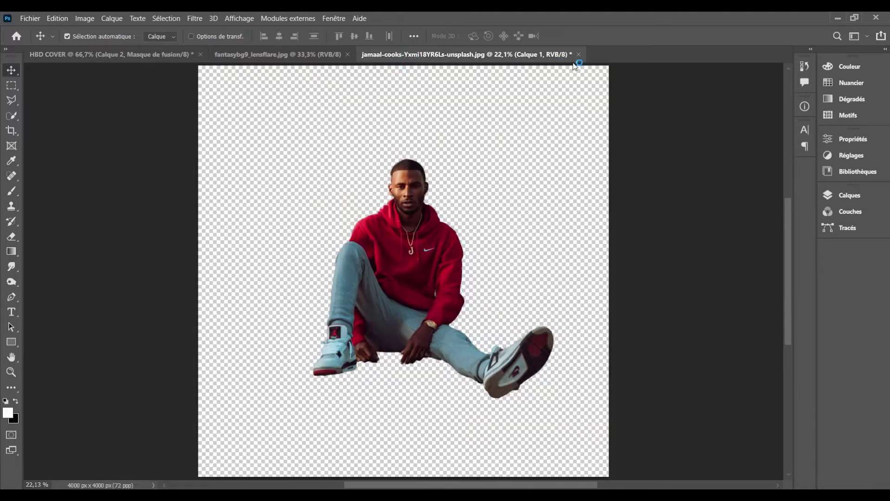
left_click(579, 55)
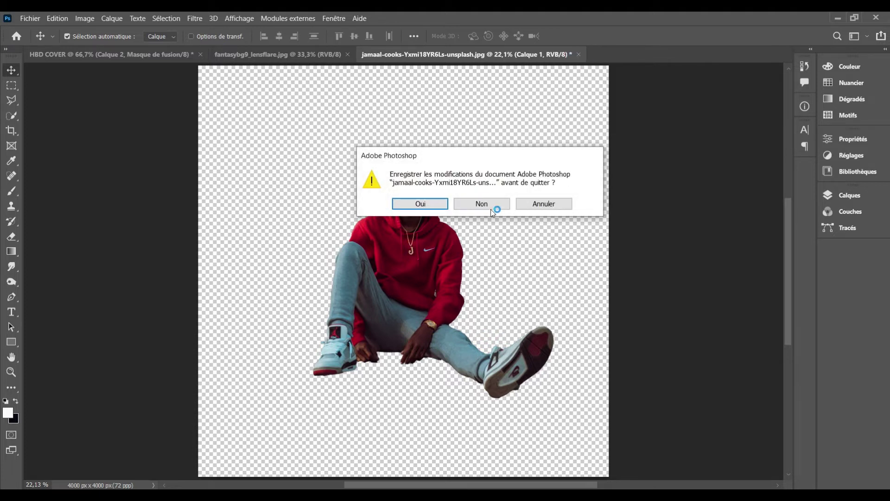
left_click(491, 210)
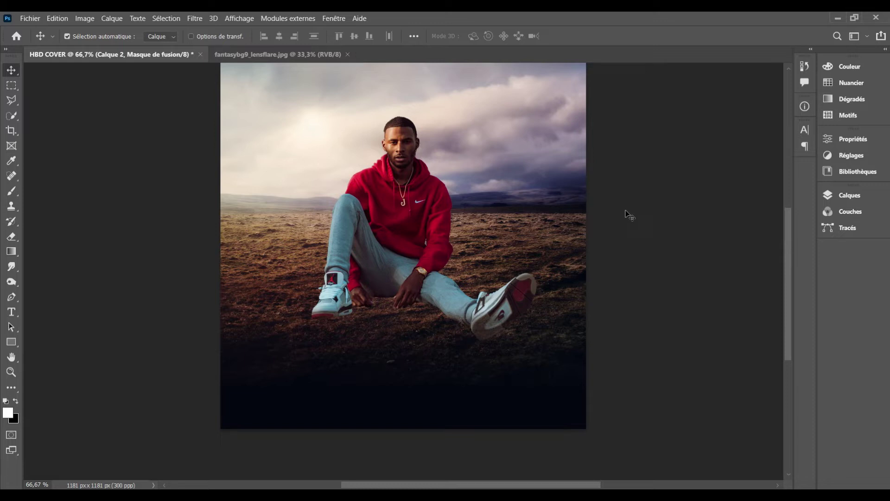
Add a Dégradé gradient fill layer to the cover
left_click(864, 212)
left_click(857, 198)
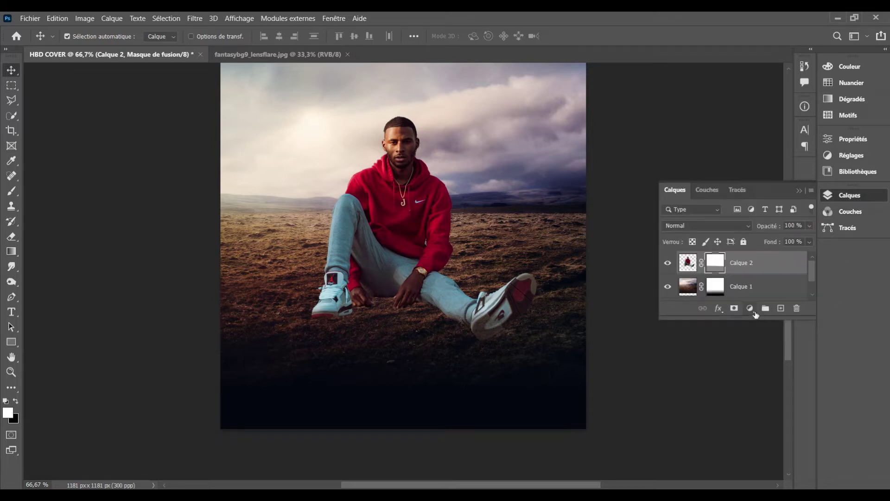
left_click(750, 309)
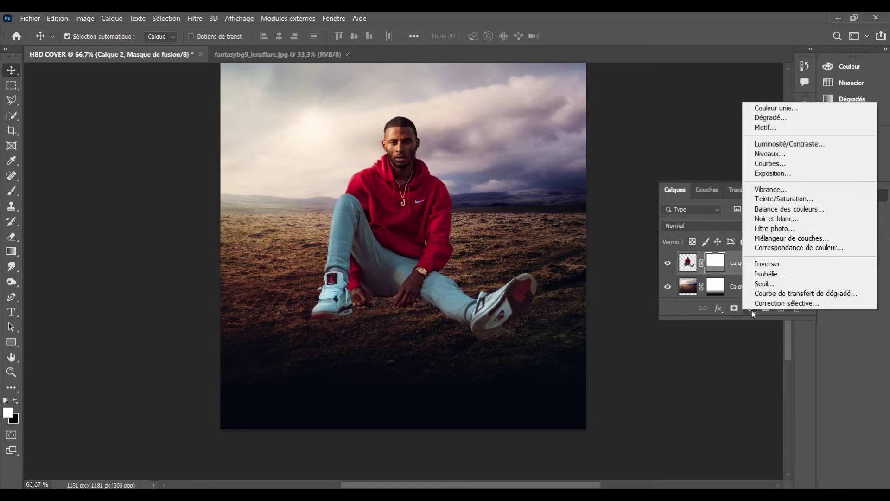
left_click(756, 119)
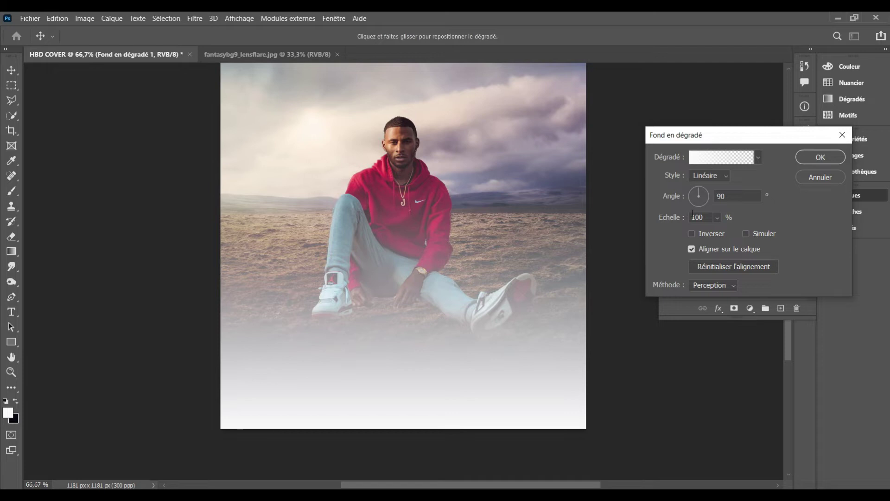
Set the gradient's starting colour stop to near-black 141314
left_click(701, 165)
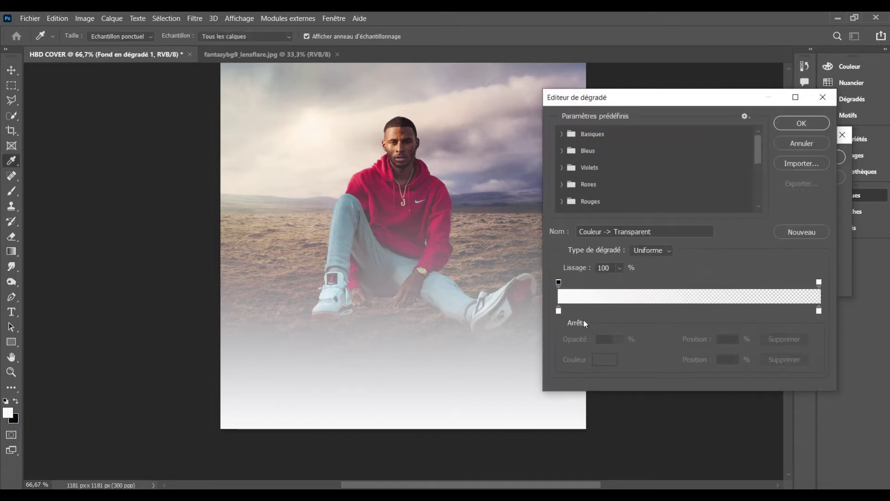
left_click(558, 310)
double_click(559, 310)
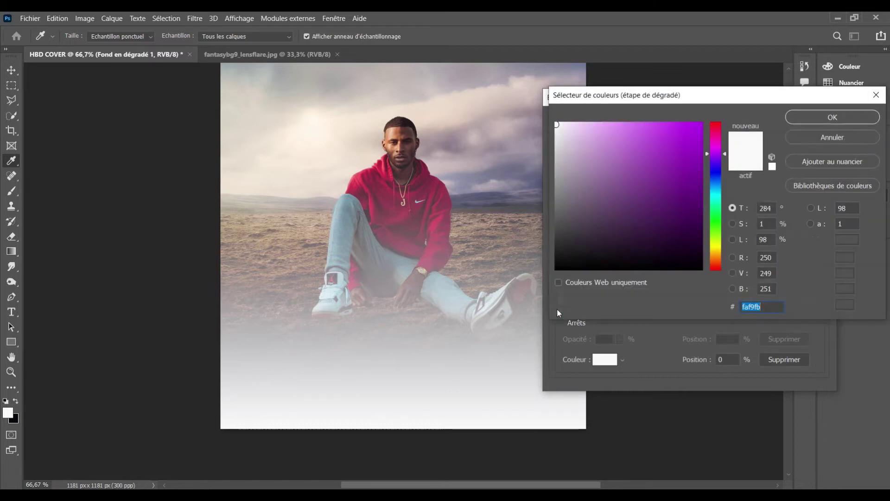
left_click(562, 259)
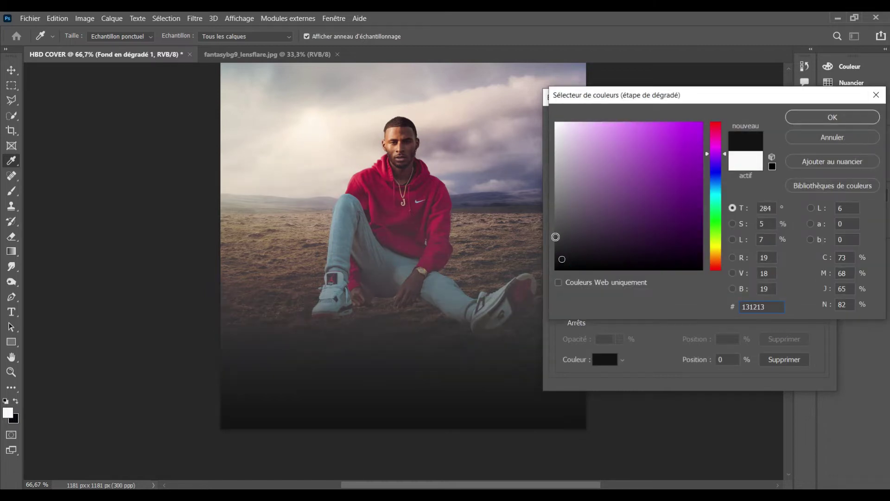
left_click(573, 256)
left_click(565, 259)
left_click(804, 117)
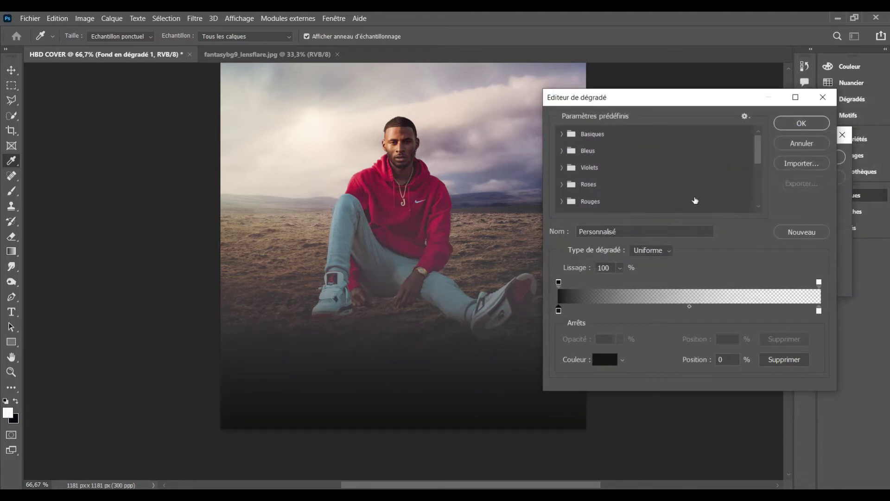
left_click(796, 126)
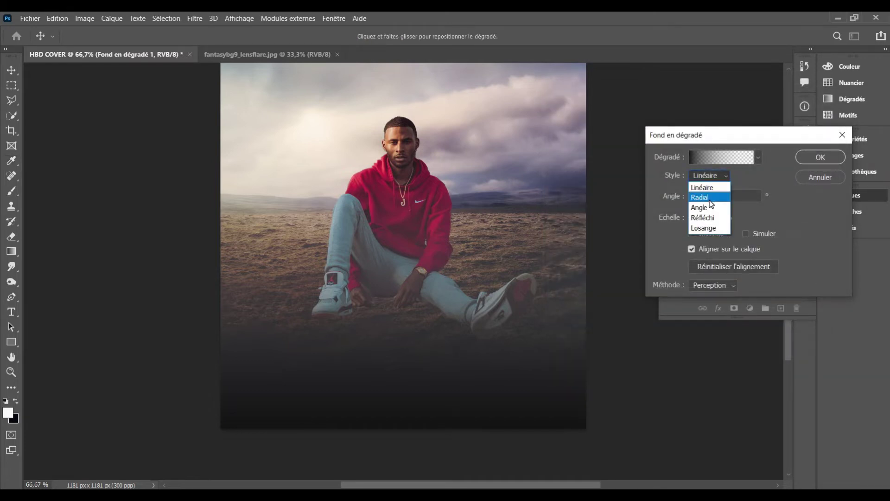
left_click(711, 198)
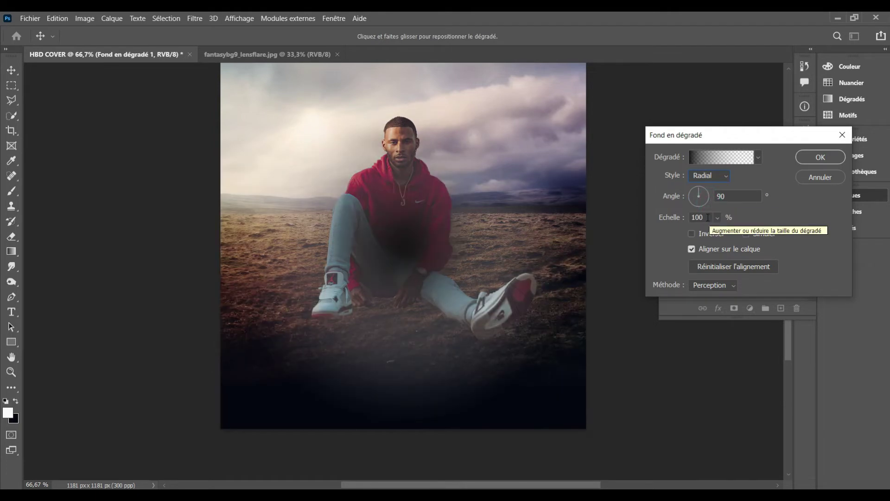
left_click(692, 234)
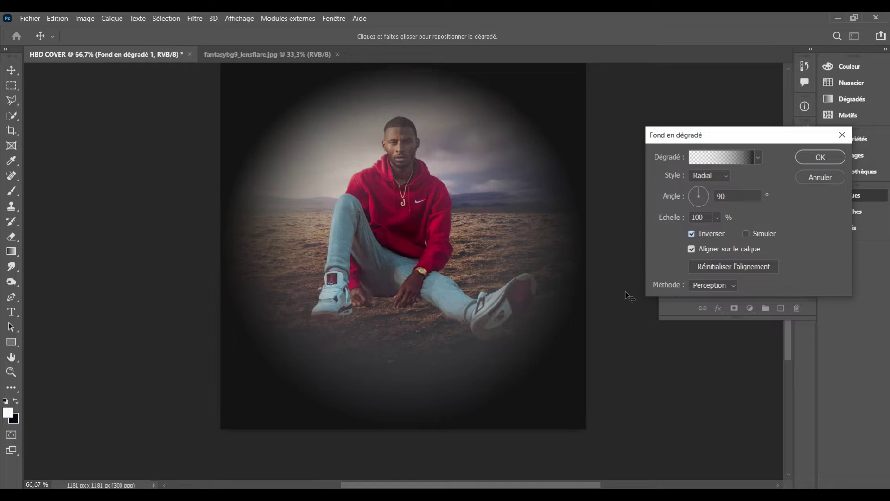
left_click(715, 219)
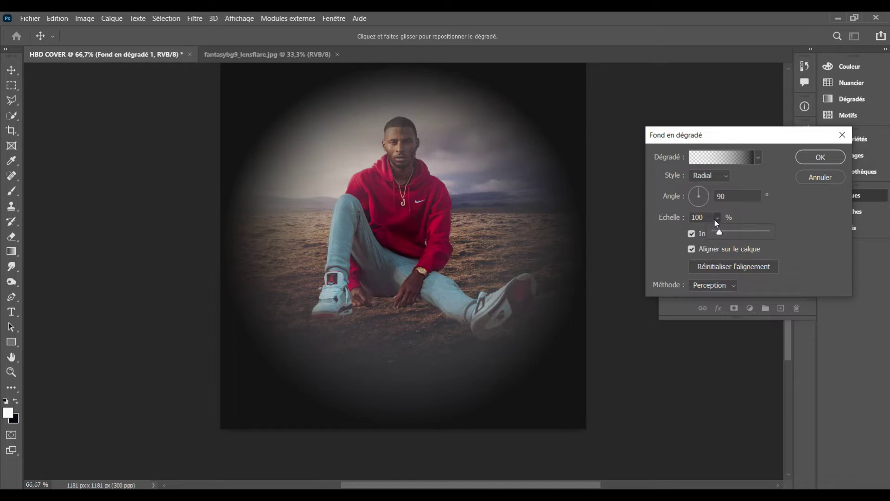
left_click(723, 176)
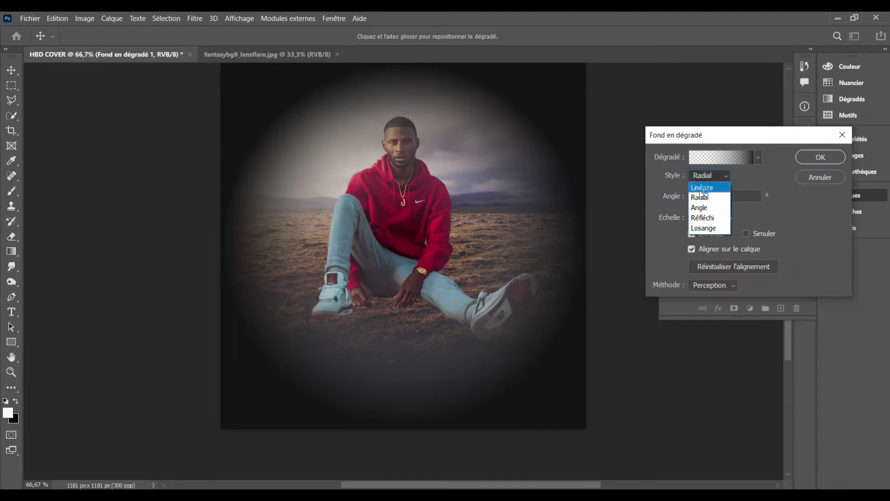
left_click(700, 188)
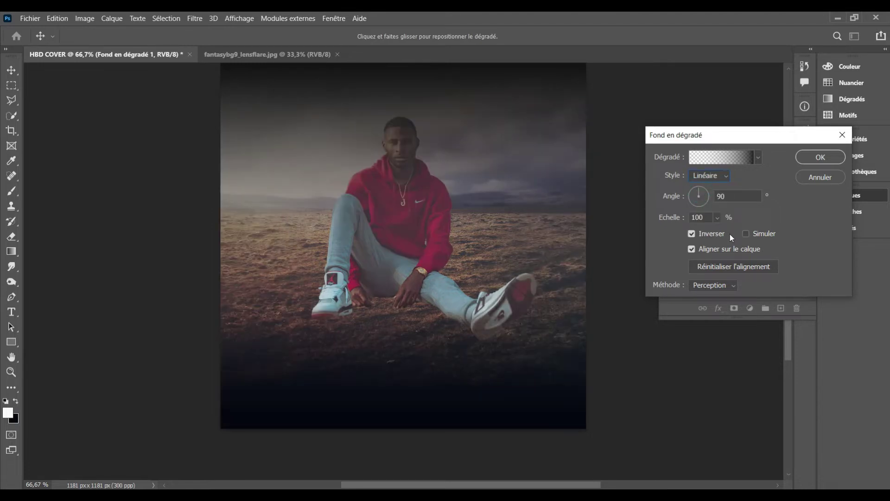
left_click(694, 235)
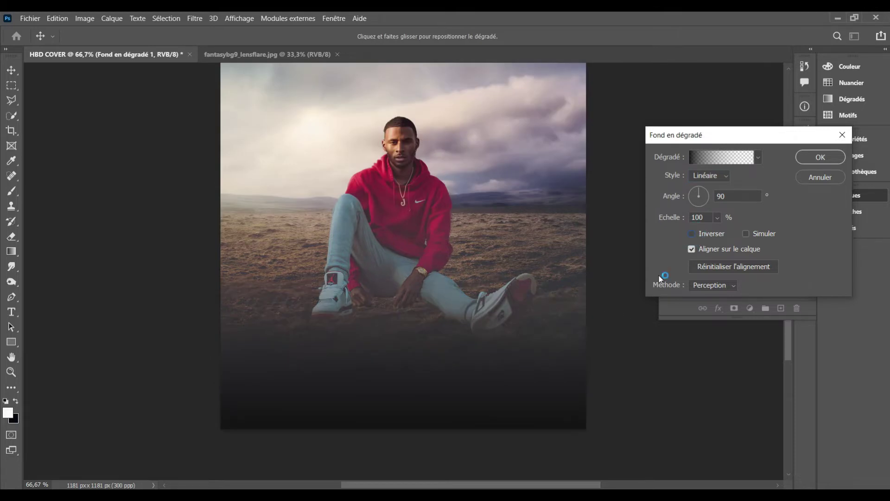
left_click(691, 234)
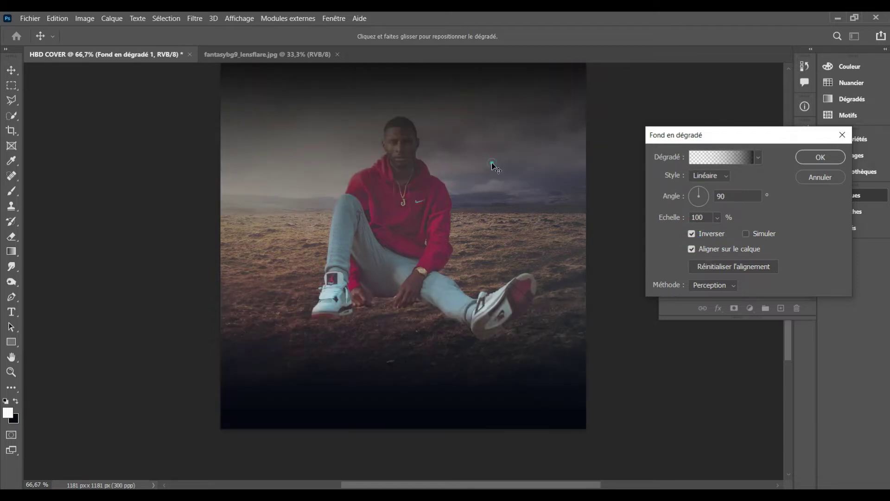
left_click_drag(492, 162, 494, 106)
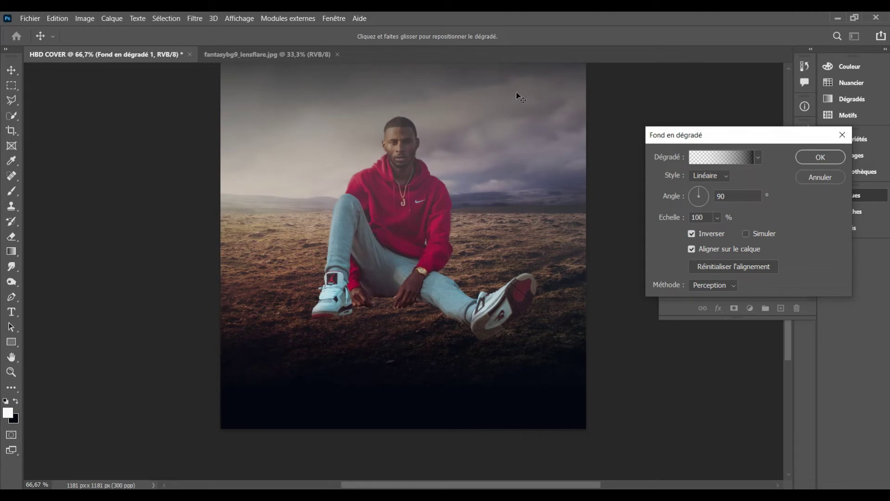
mouse_move(488, 96)
left_mouse_down()
mouse_move(582, 133)
mouse_move(621, 113)
left_mouse_up()
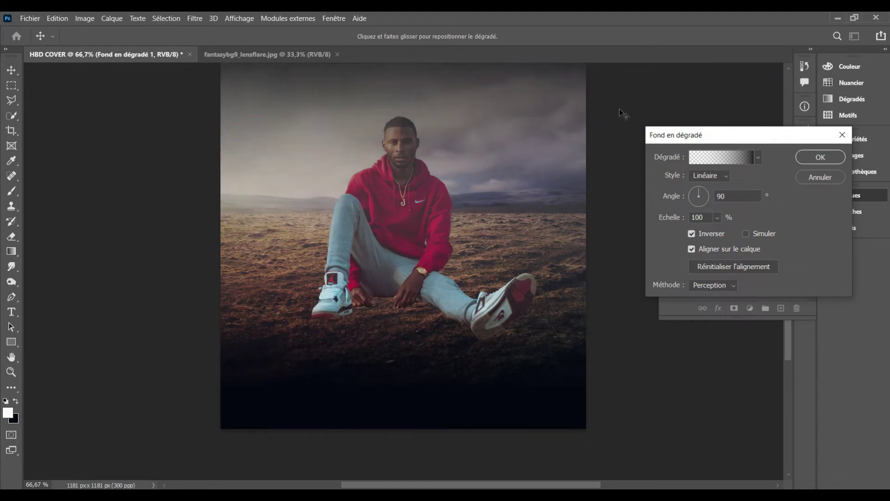
left_click(841, 134)
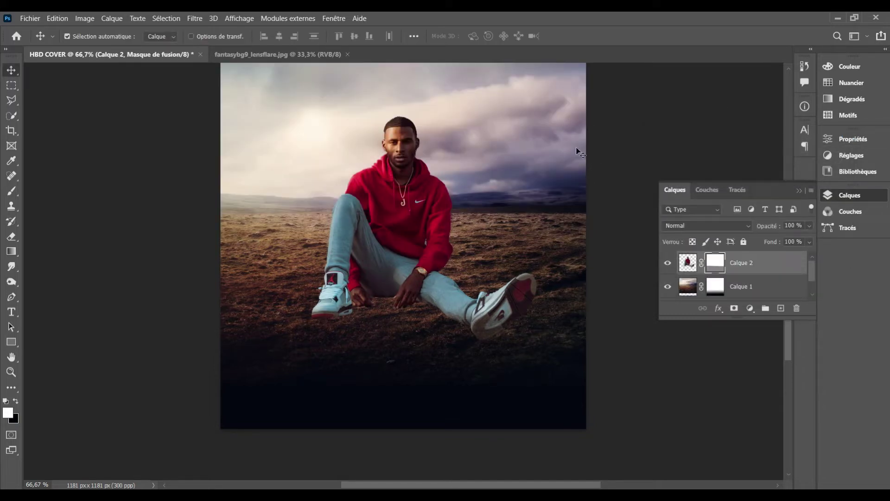
Apply Teinte/Saturation to Calque 1: hue +13, saturation -58, lightness +8
left_click(537, 120)
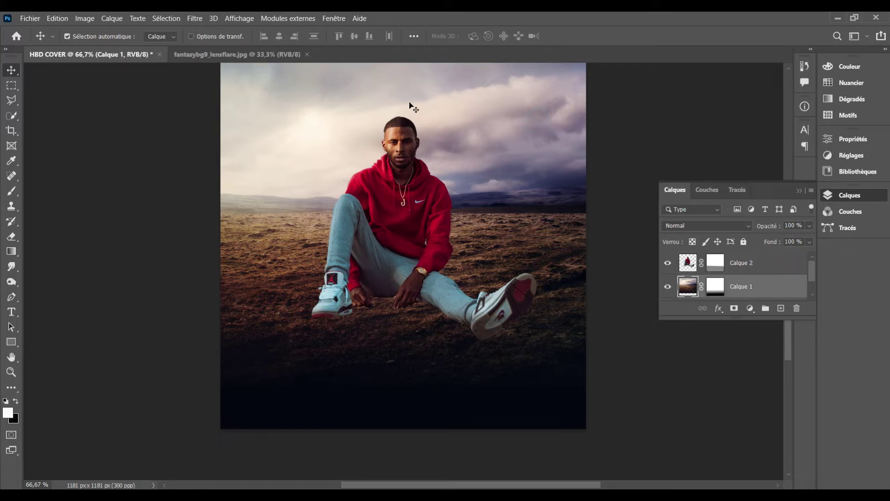
left_click(85, 19)
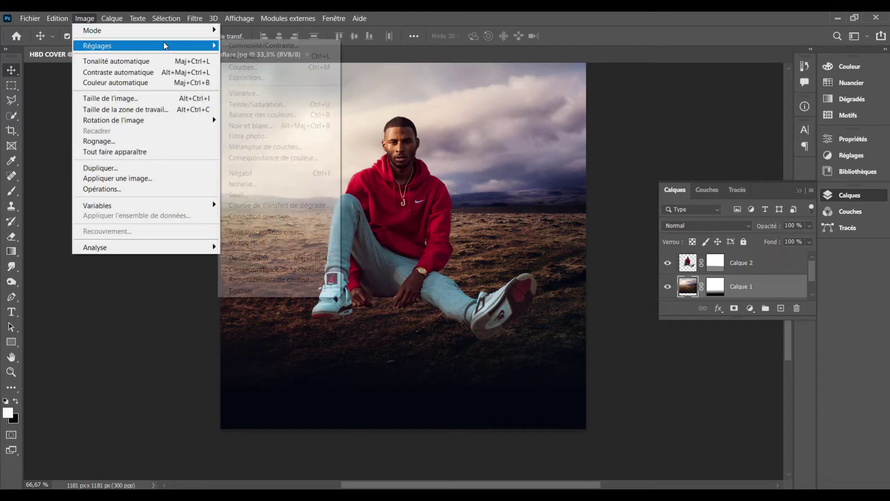
mouse_move(98, 45)
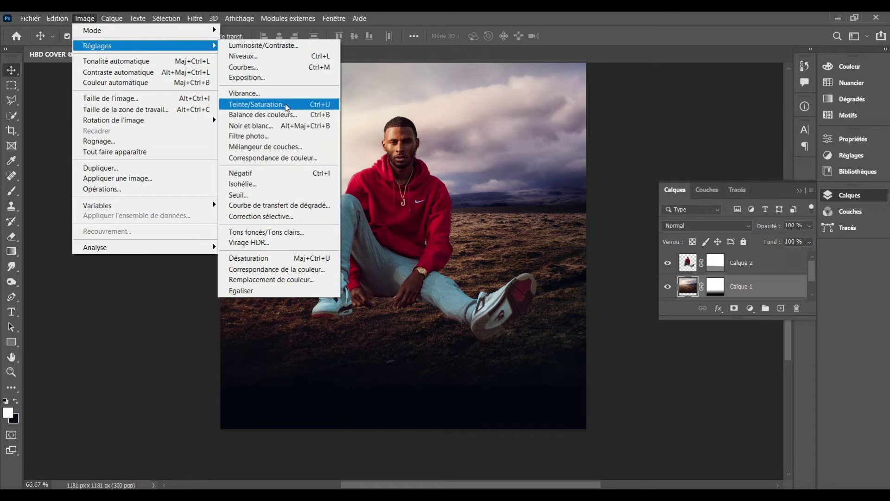
left_click(286, 107)
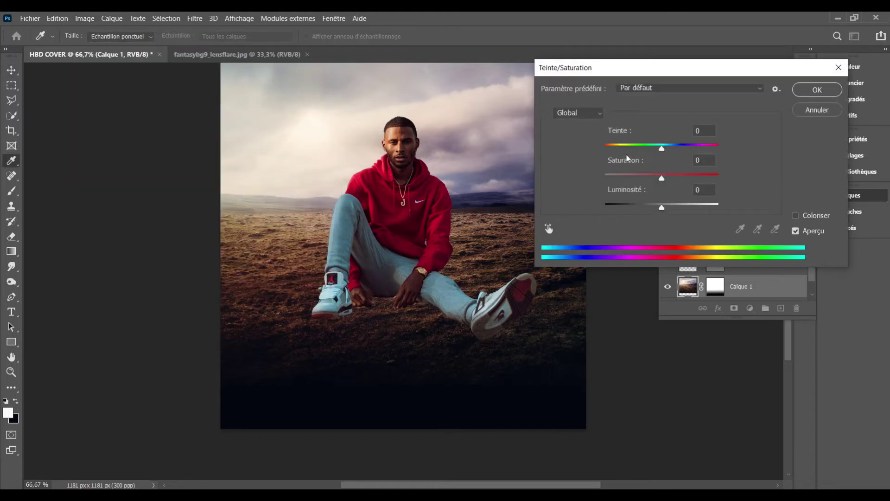
mouse_move(661, 206)
left_mouse_down()
mouse_move(677, 210)
mouse_move(666, 209)
left_mouse_up()
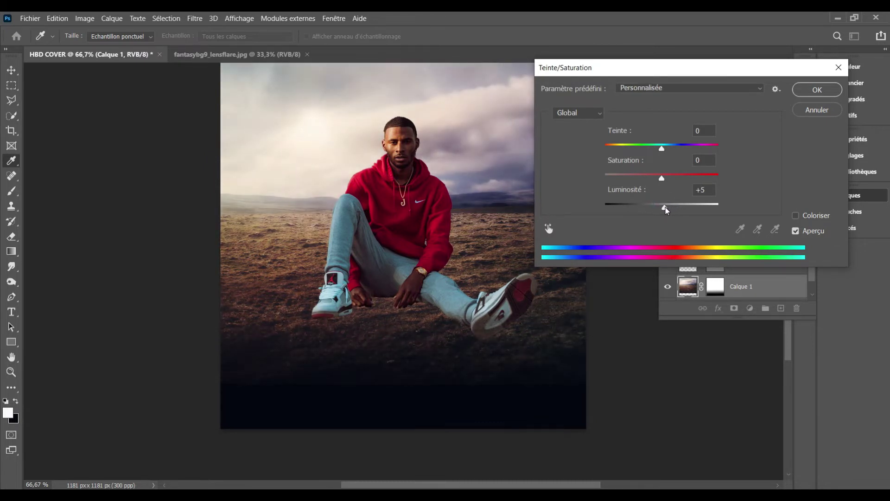
left_click(662, 149)
left_click_drag(662, 150, 646, 148)
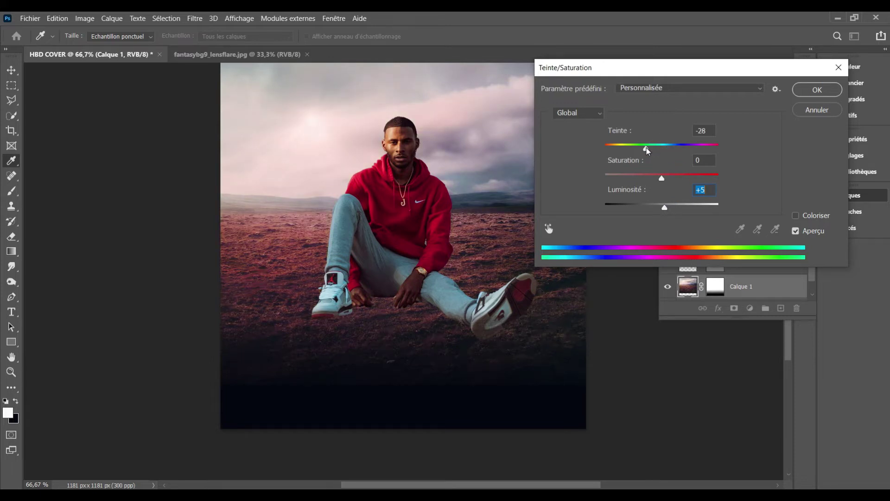
left_click(662, 176)
left_click_drag(662, 177, 639, 179)
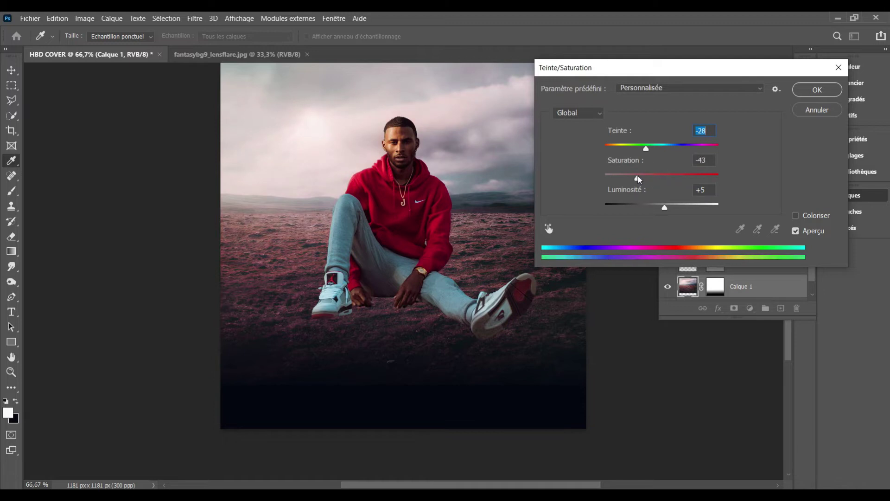
left_click_drag(638, 180, 633, 179)
left_click_drag(648, 148, 669, 150)
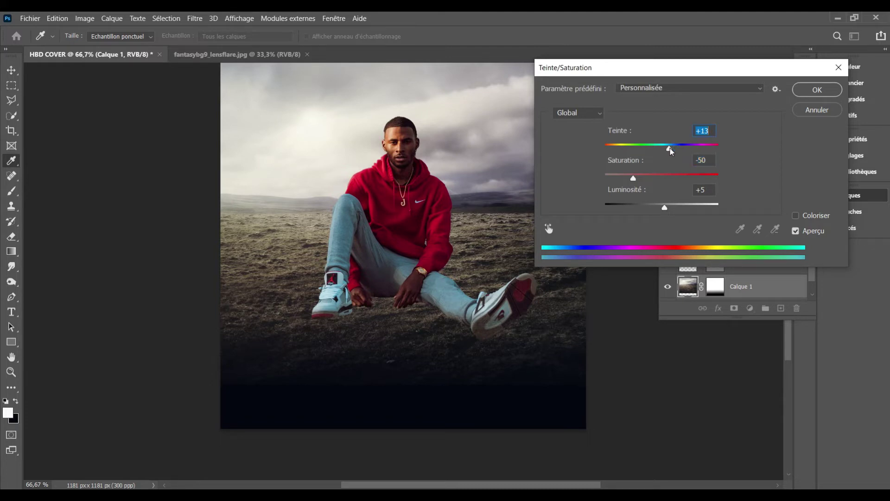
left_click_drag(672, 211, 667, 217)
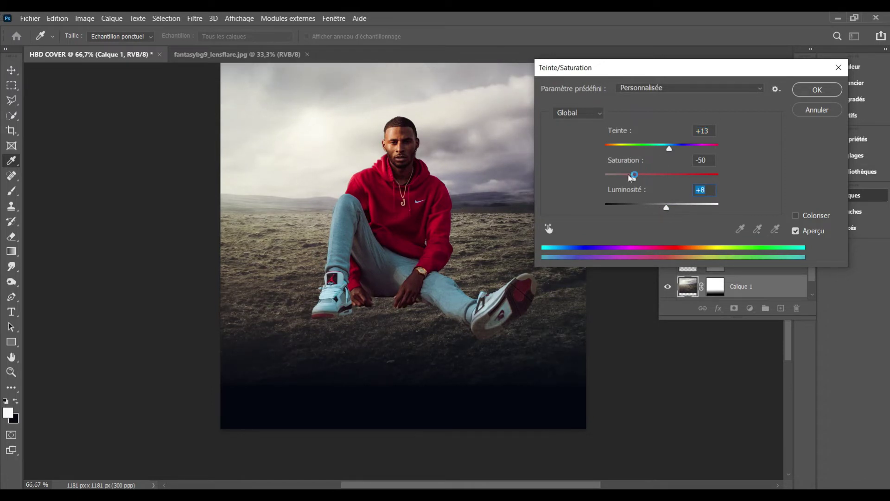
left_click_drag(633, 179, 643, 182)
left_click_drag(643, 182, 631, 187)
left_click(816, 90)
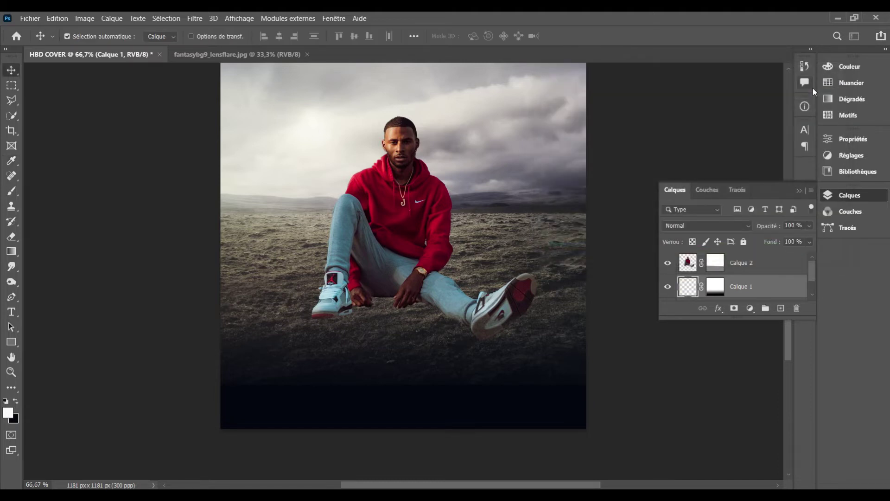
Add an Ombre portée to Calque 2: 59% opacity, -124° angle, 25 px distance, 54 px size
left_click(408, 201)
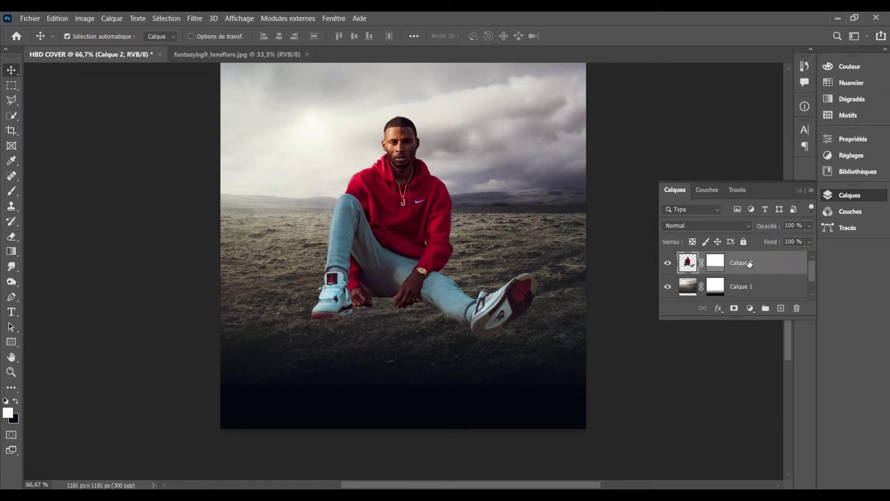
double_click(795, 269)
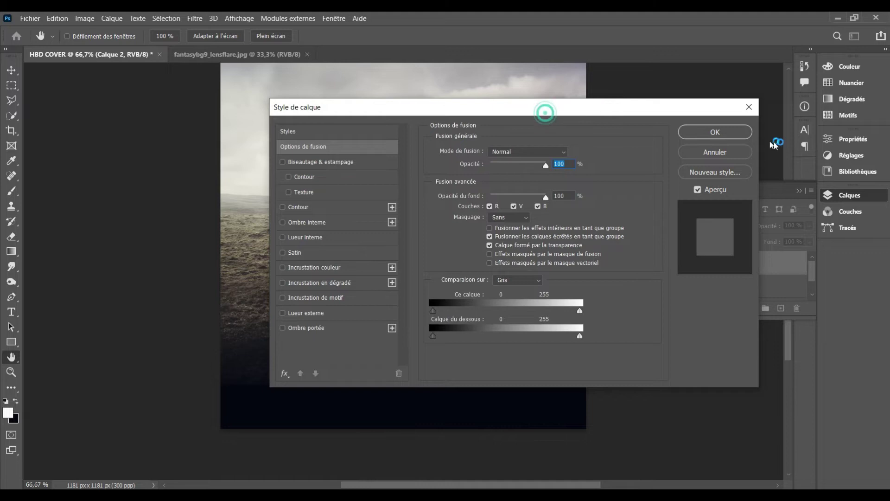
left_click_drag(505, 111, 648, 121)
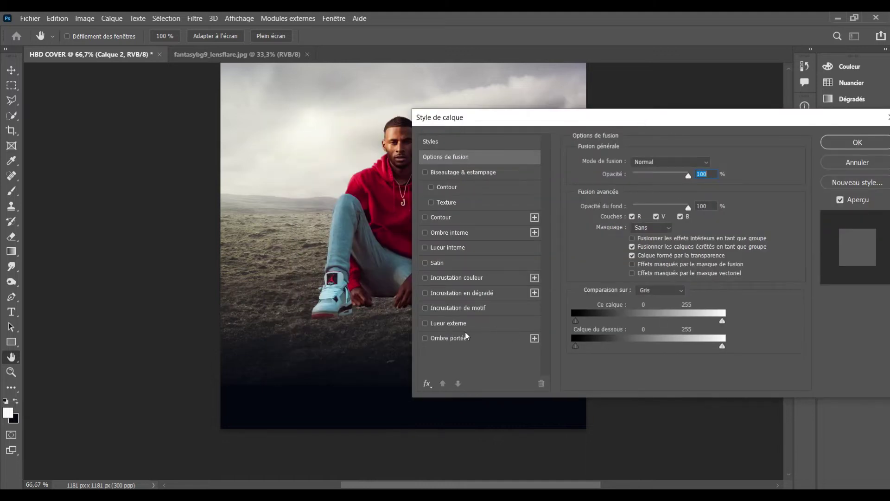
left_click(463, 346)
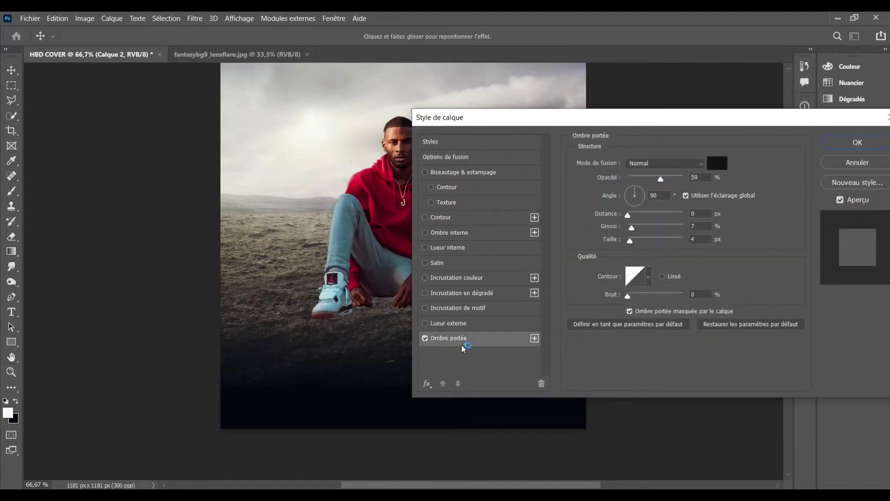
left_click_drag(593, 119, 730, 70)
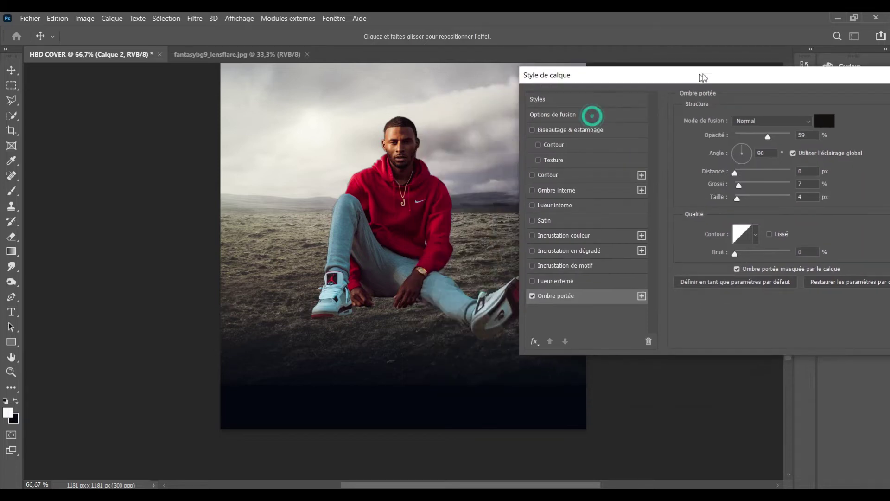
left_click_drag(767, 190, 784, 190)
left_click(783, 191)
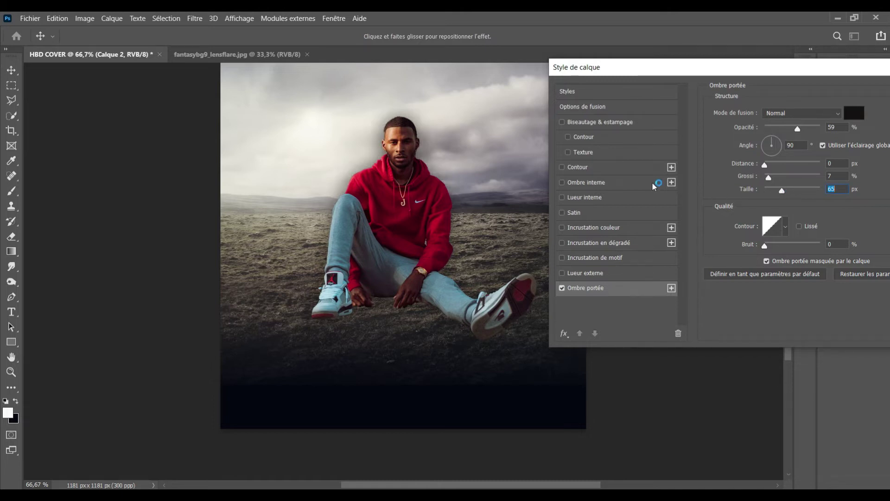
mouse_move(423, 227)
left_mouse_down()
mouse_move(433, 229)
mouse_move(426, 216)
left_mouse_up()
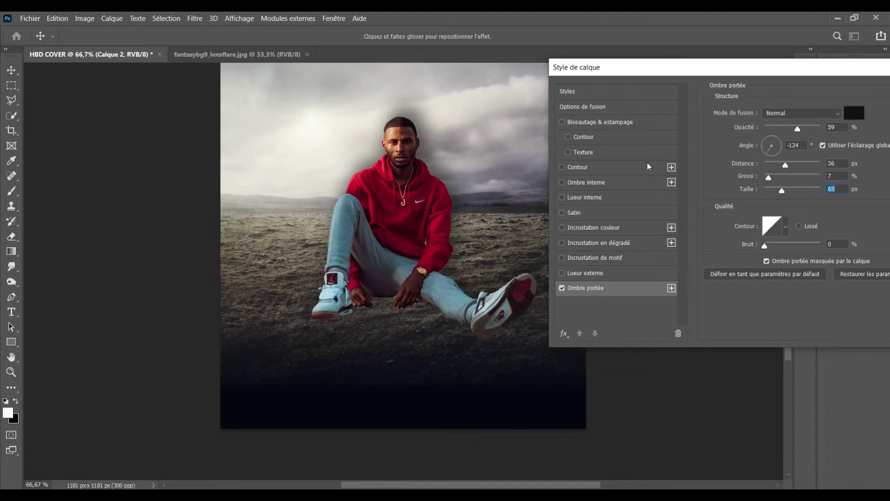
left_click_drag(781, 190, 773, 191)
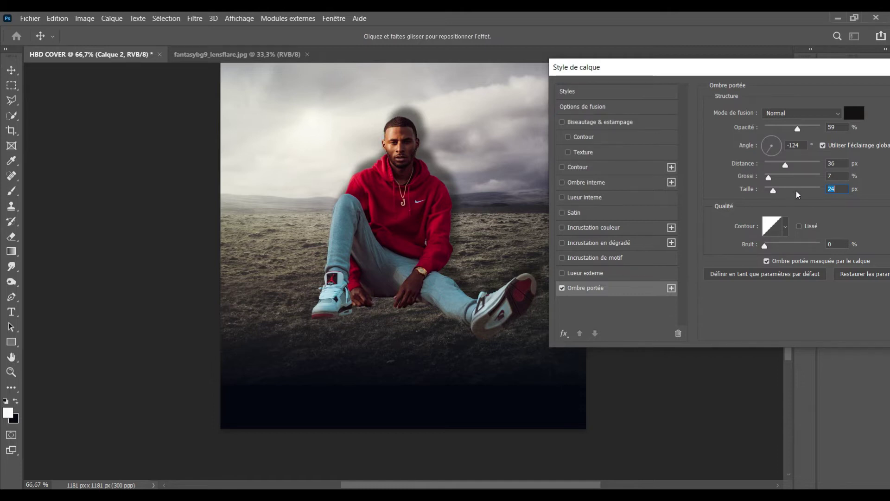
left_click_drag(775, 192, 780, 192)
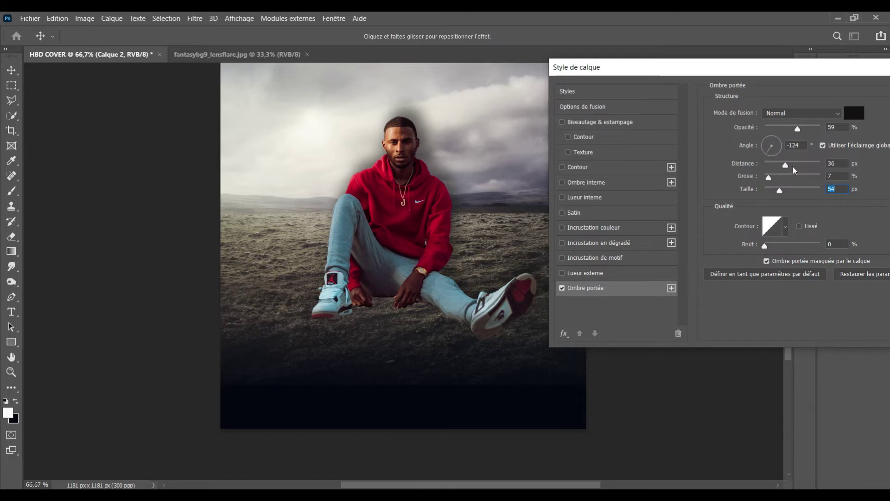
left_click_drag(788, 163, 780, 163)
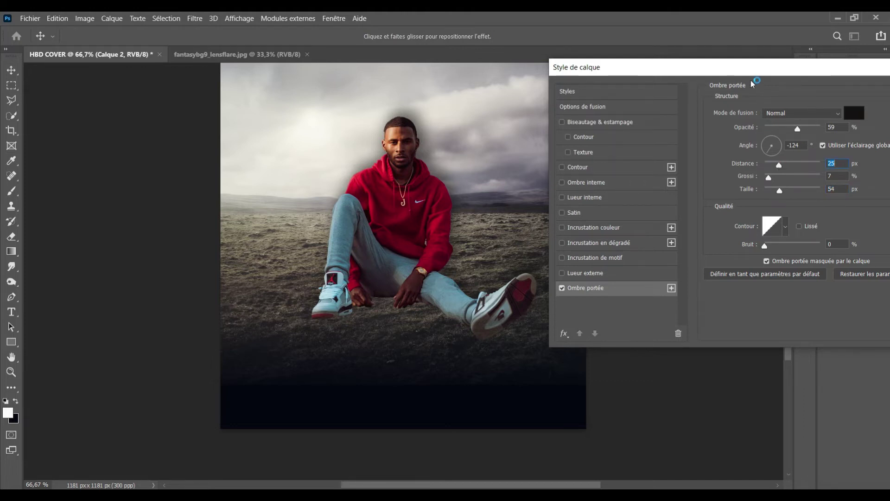
left_click_drag(744, 71, 588, 98)
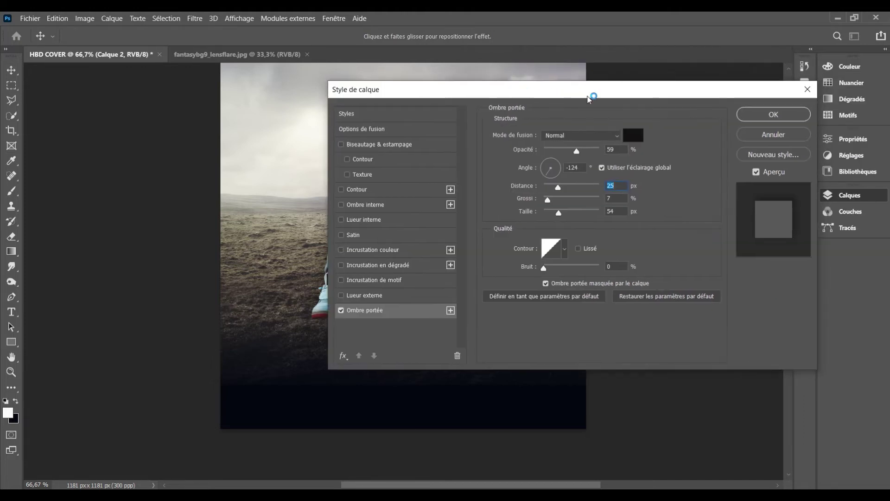
left_click(755, 115)
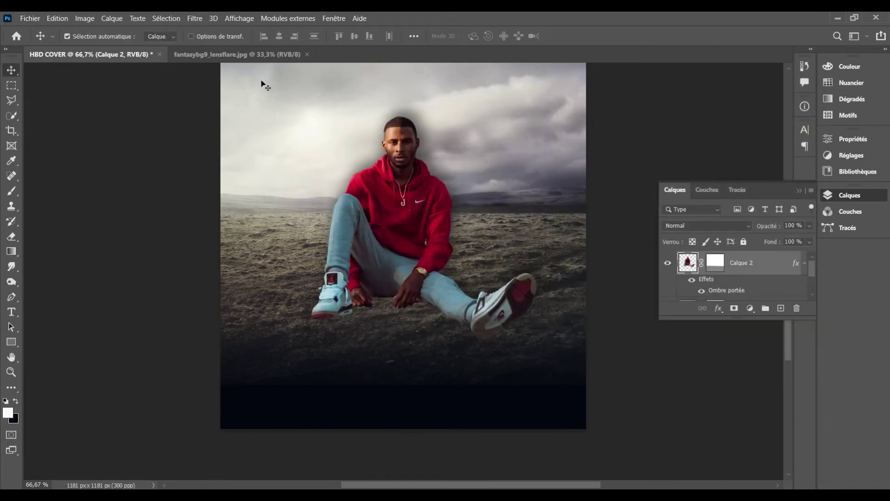
Apply Camera Raw to the man with Température -20 and Exposition +1.05
left_click(194, 18)
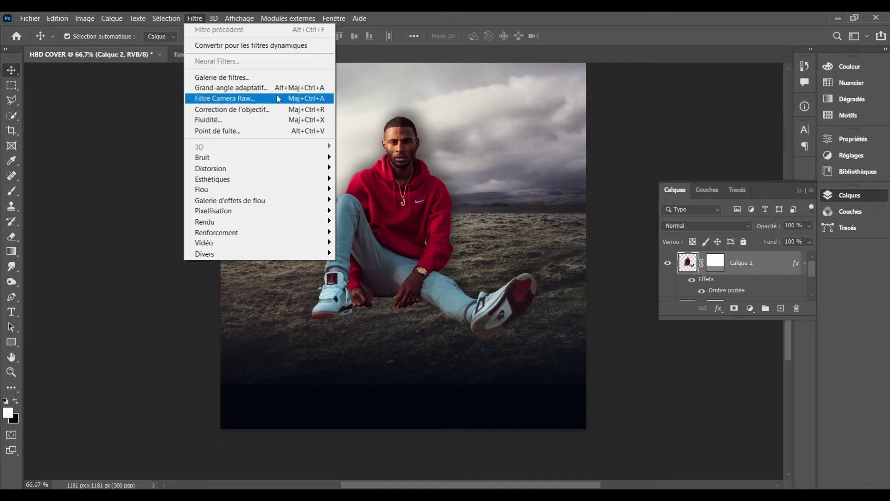
left_click(292, 98)
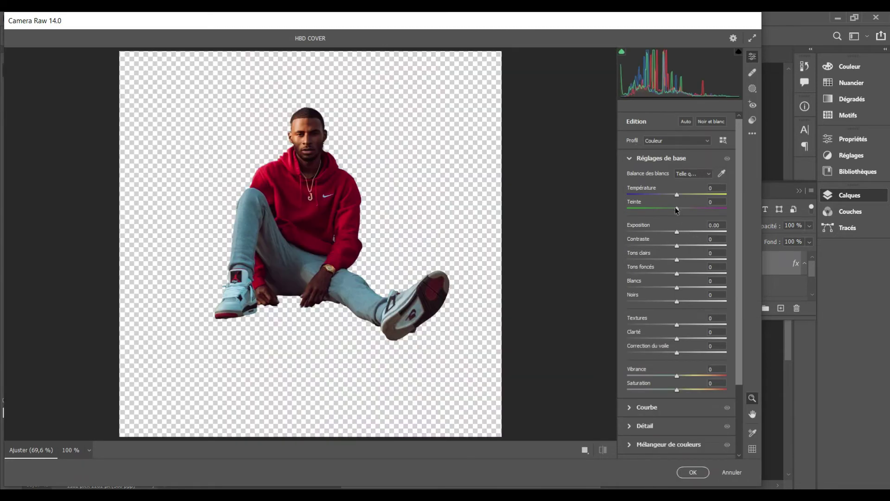
left_click_drag(678, 195, 667, 196)
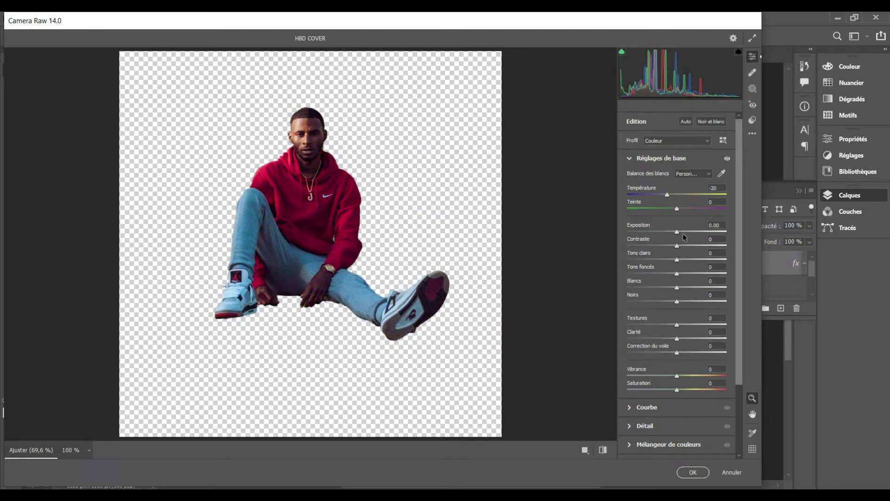
left_click_drag(678, 232, 689, 234)
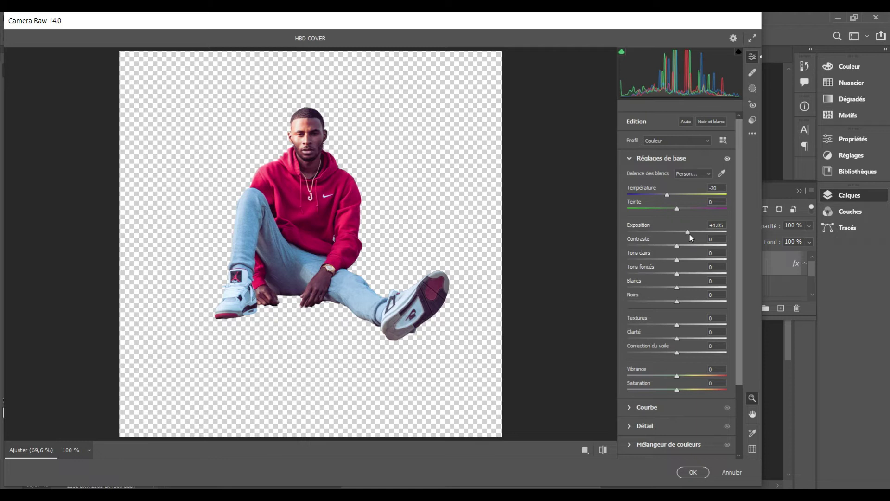
left_click(693, 472)
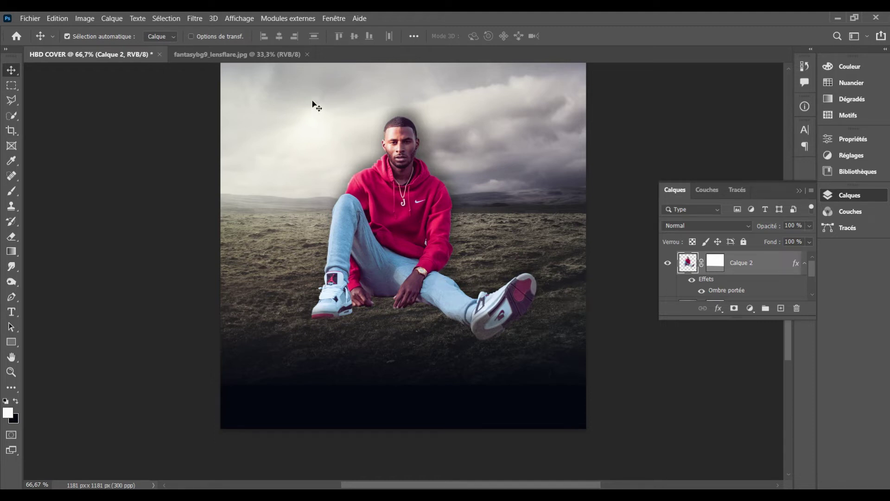
Copy the lens flare into HBD COVER as Calque 3, scale it to about 57% and move it down-right
left_click(231, 54)
mouse_move(357, 171)
left_mouse_down()
mouse_move(232, 121)
mouse_move(369, 186)
left_mouse_up()
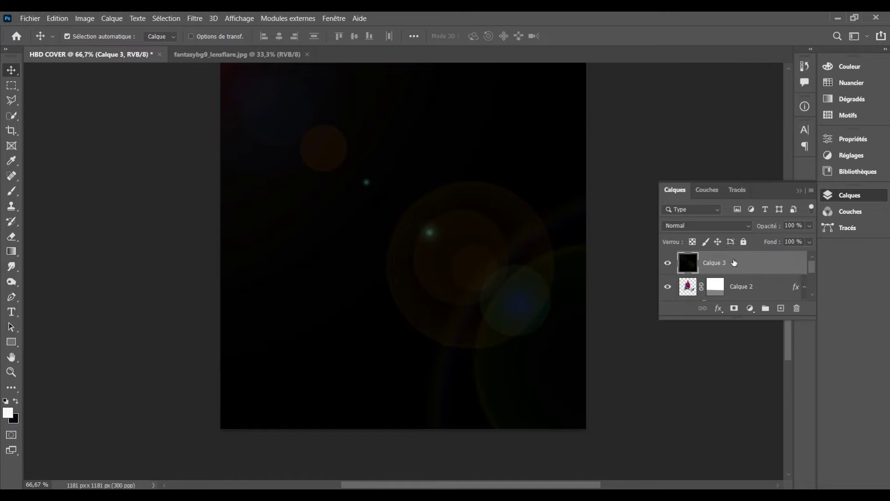
key("ctrl+t")
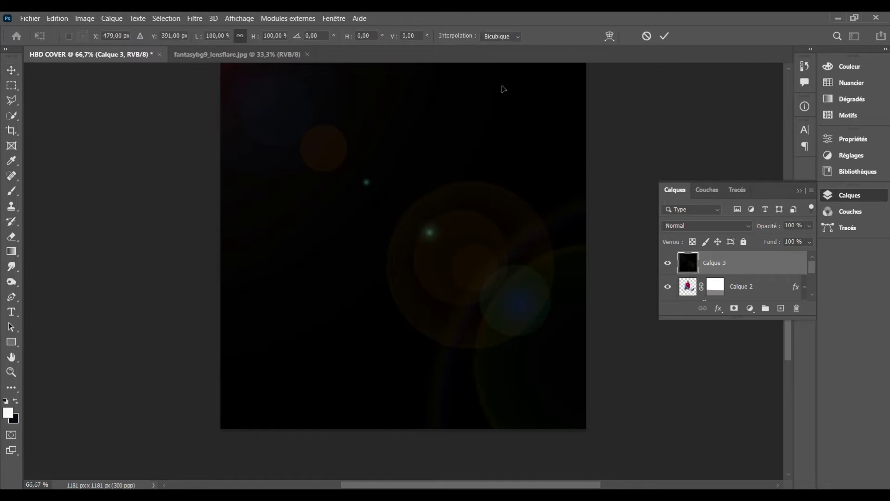
left_click(218, 36)
type("95")
key("Return")
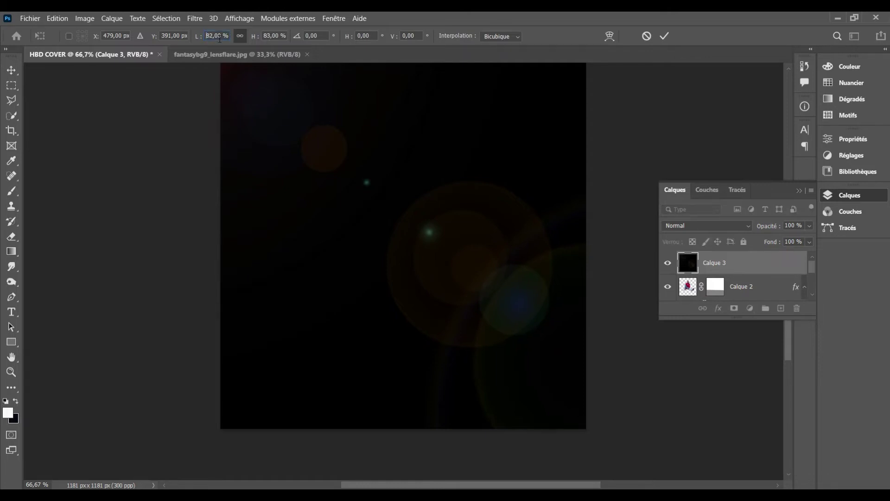
key("Down")
key("Down")
key("Down")
key("Down")
key("Down")
key("Down")
key("Down")
key("Down")
key("Down")
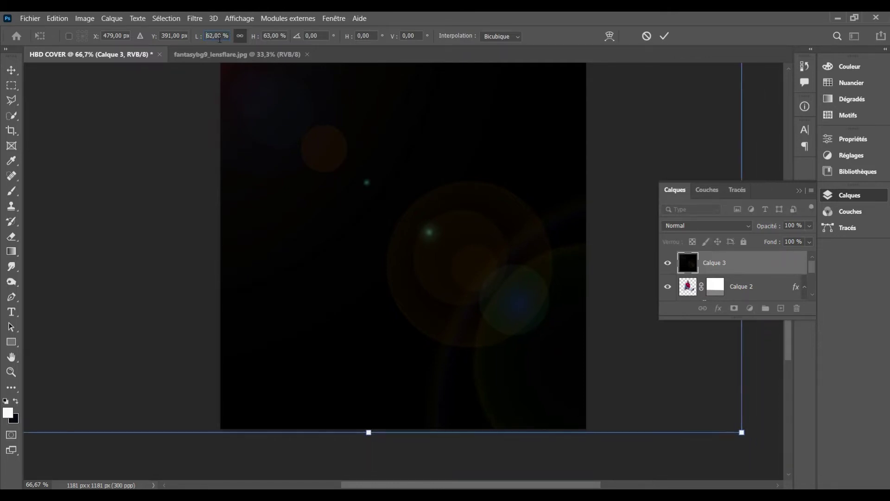
key("Down")
key("Down")
key("Down")
left_click_drag(353, 209, 403, 273)
key("Return")
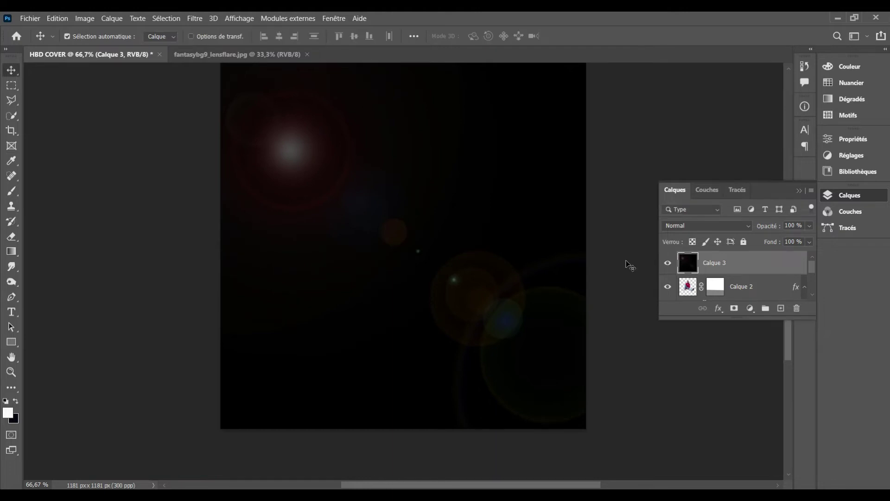
left_click(724, 227)
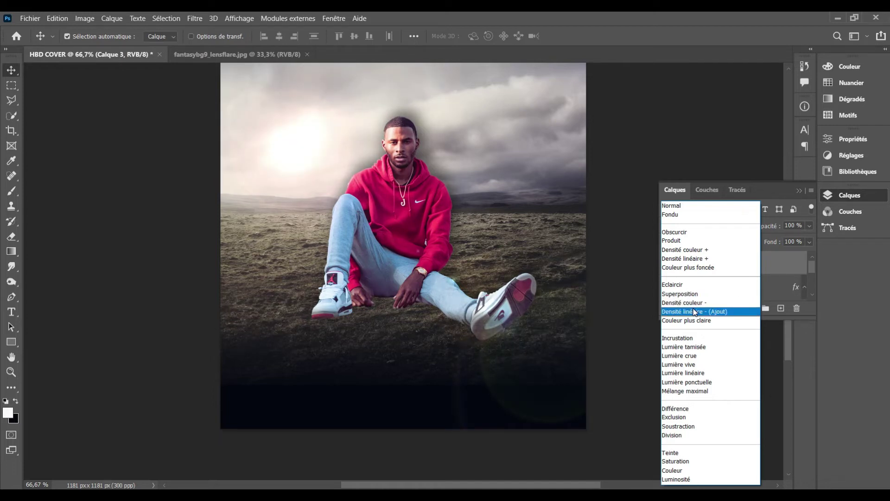
Blend Calque 3 with Densité linéaire - (Ajout), place the glow in the upper-left sky, and close fantasybg9_lensflare.jpg
left_click(695, 312)
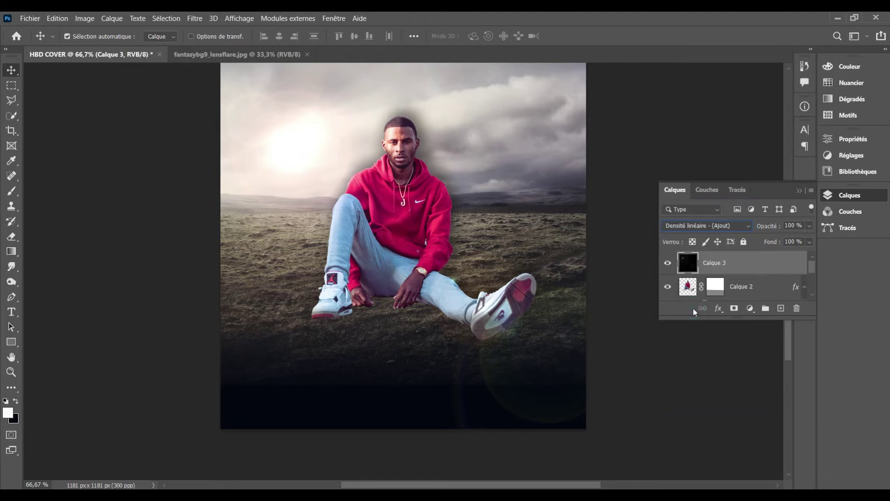
left_click_drag(322, 165, 319, 125)
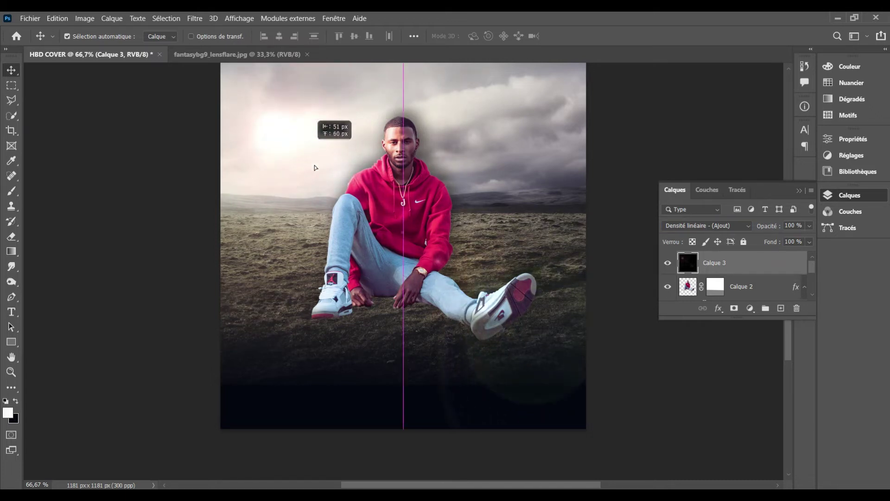
mouse_move(318, 124)
left_mouse_down()
mouse_move(319, 213)
mouse_move(335, 145)
mouse_move(328, 134)
mouse_move(330, 145)
left_mouse_up()
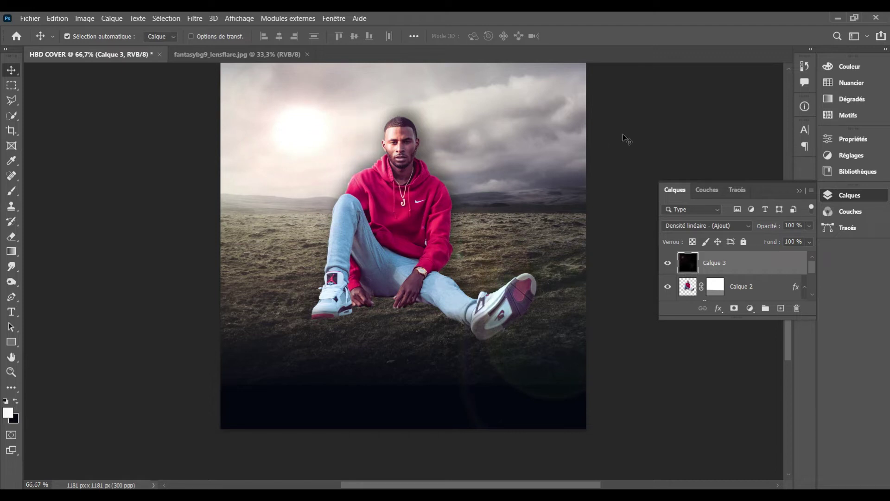
left_click(647, 141)
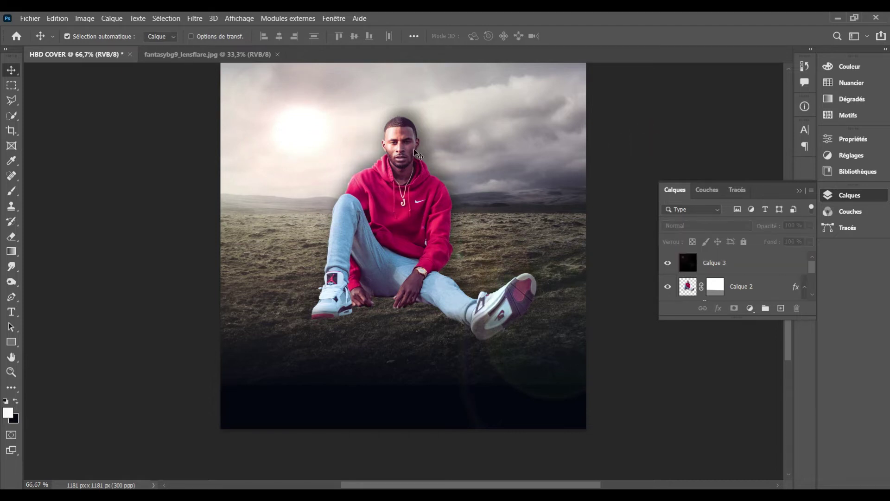
left_click(194, 55)
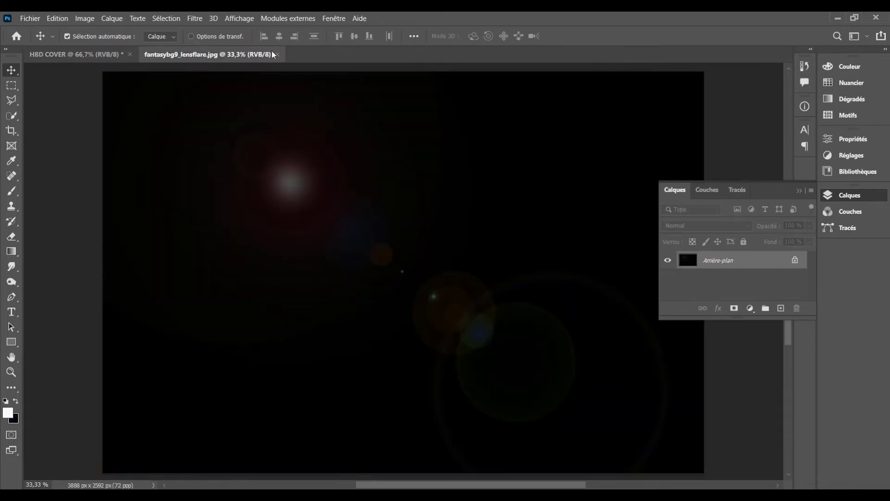
left_click(278, 55)
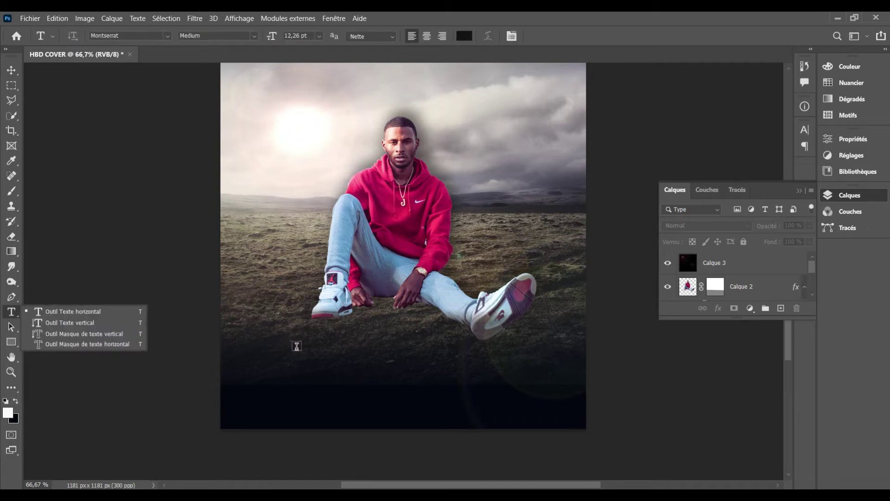
Add a text layer on the lower-left grass, type over its placeholder, and select all the text
left_click(297, 346)
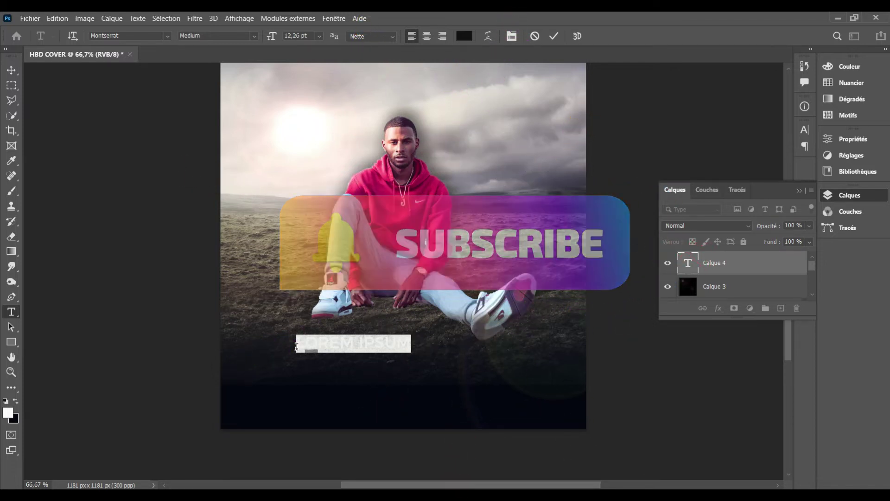
key("BackSpace")
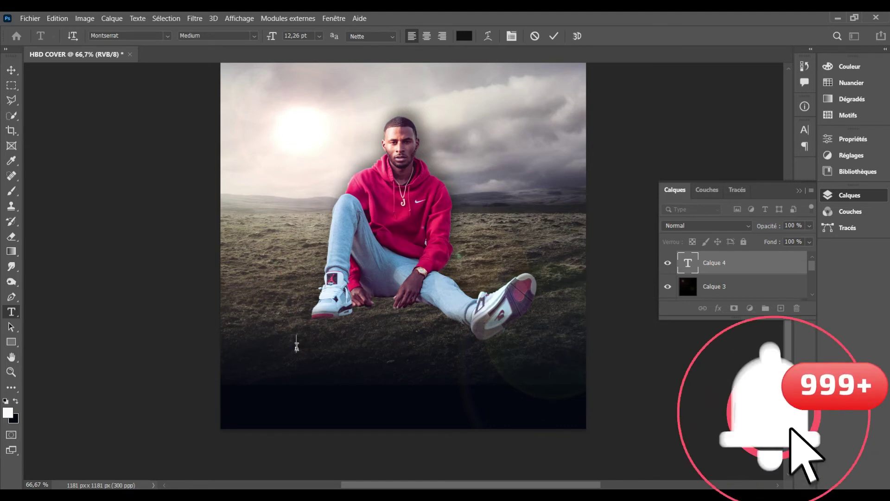
type("HAPPYAN")
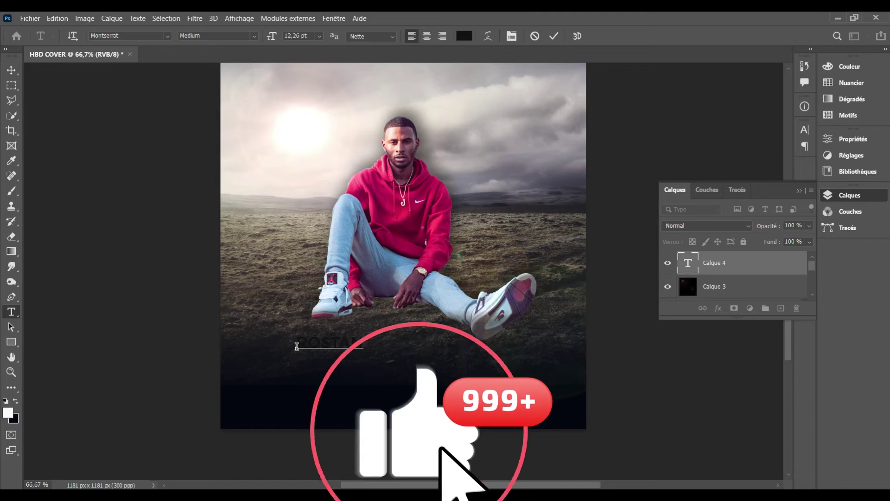
key("ctrl")
key("ctrl+a")
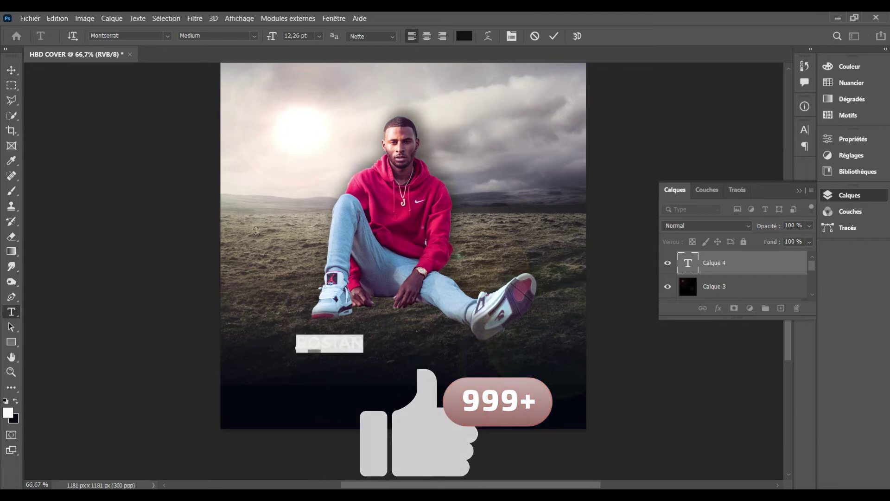
Set the title font to DCC - Ash
left_click(142, 35)
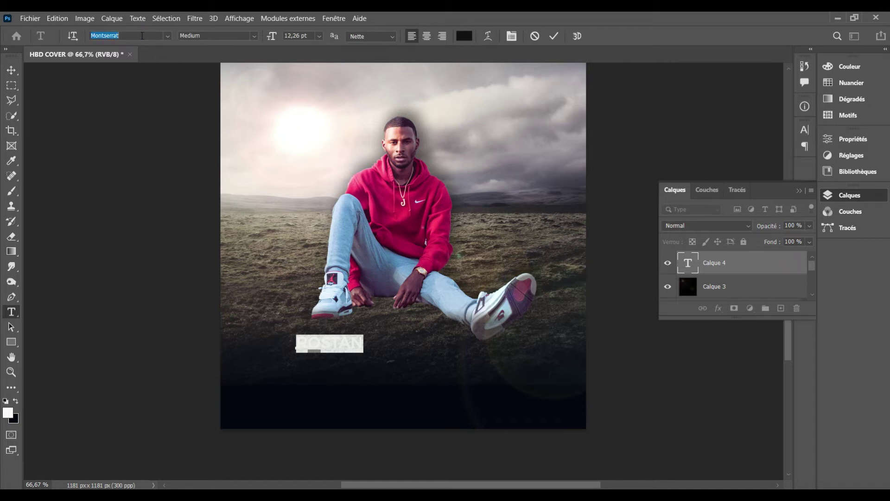
left_click(167, 36)
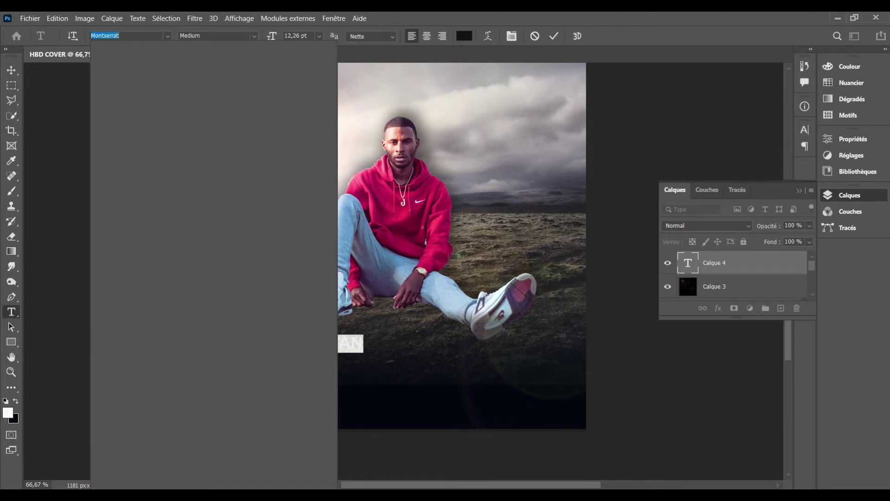
type("DCC")
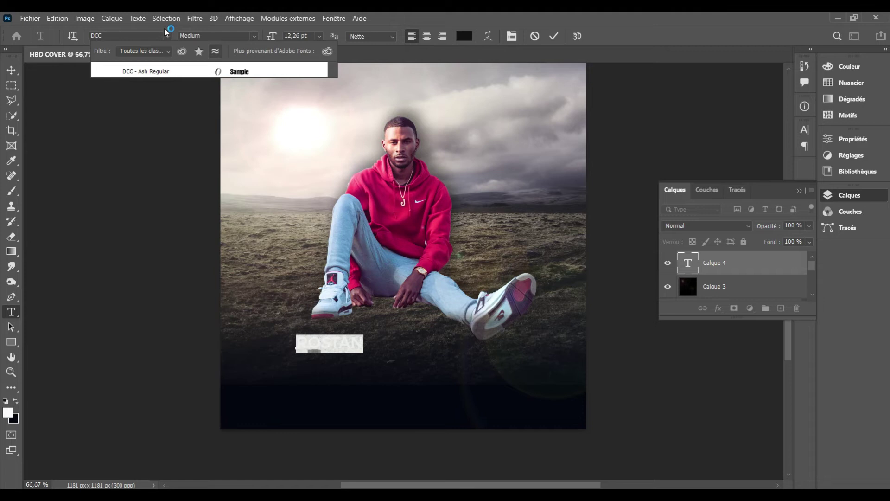
left_click(158, 72)
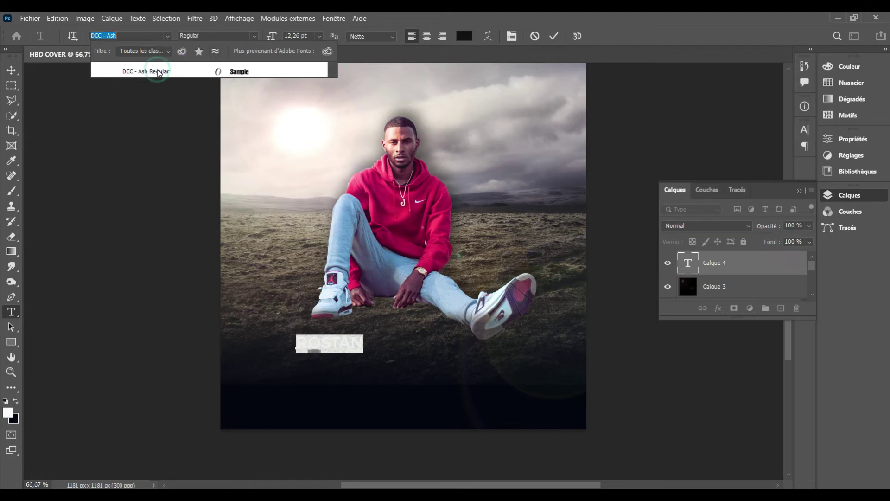
Colour the title text light peach, #f0b678
left_click(467, 37)
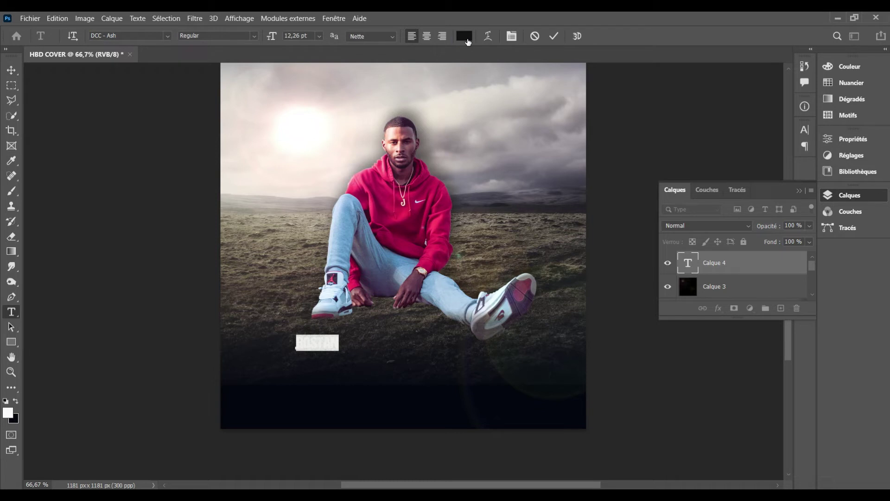
left_click(467, 41)
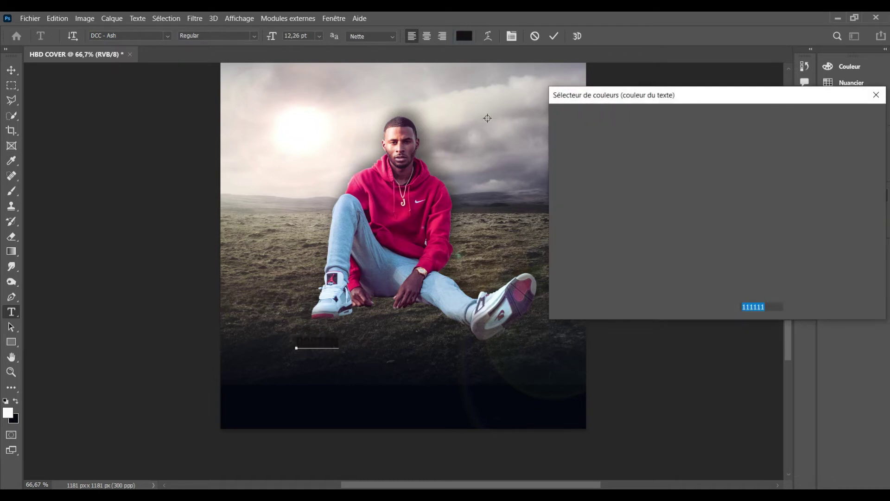
left_click(487, 118)
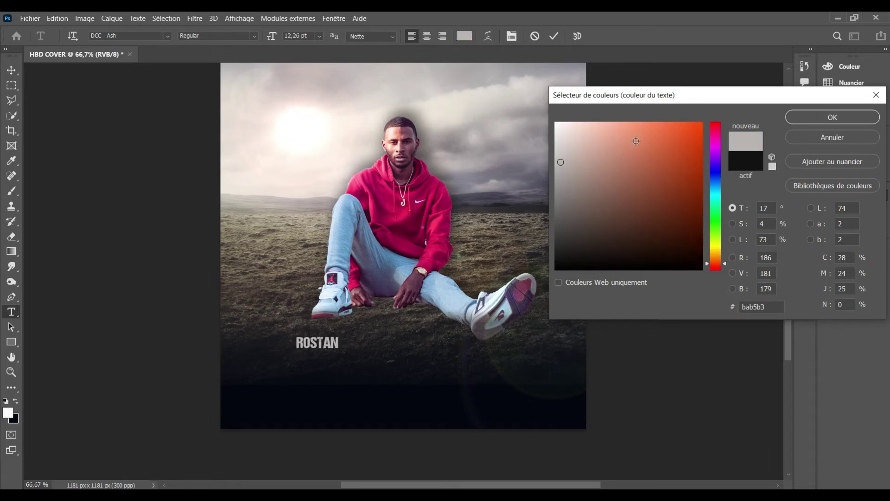
left_click(637, 128)
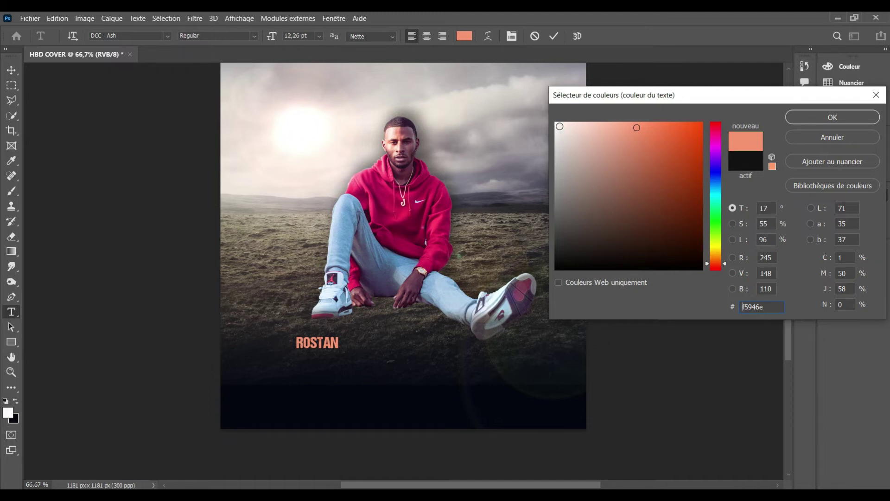
left_click(560, 126)
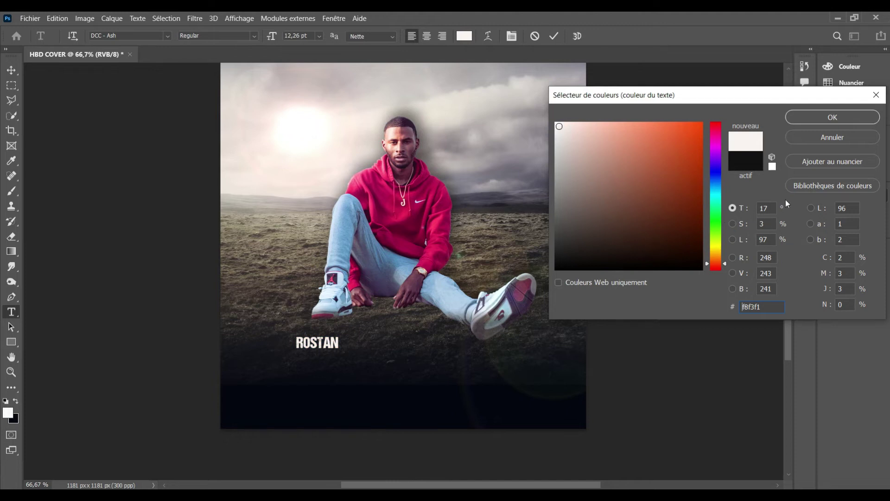
left_click(718, 258)
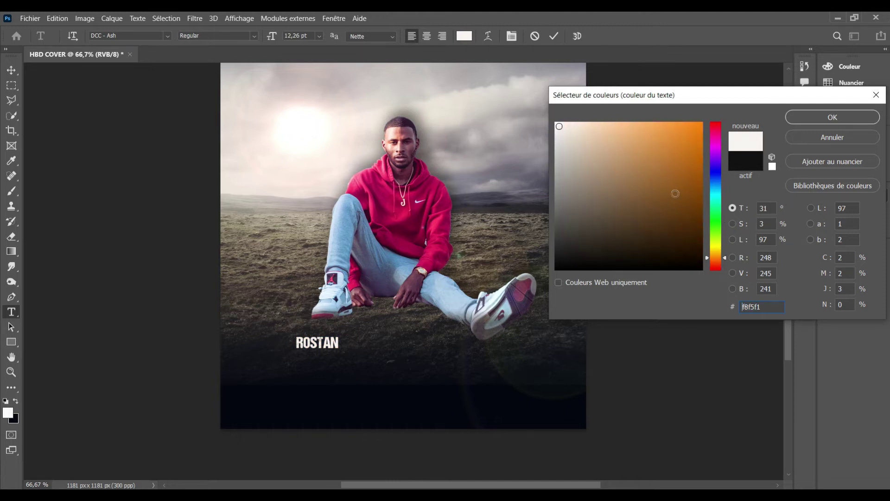
left_click(644, 146)
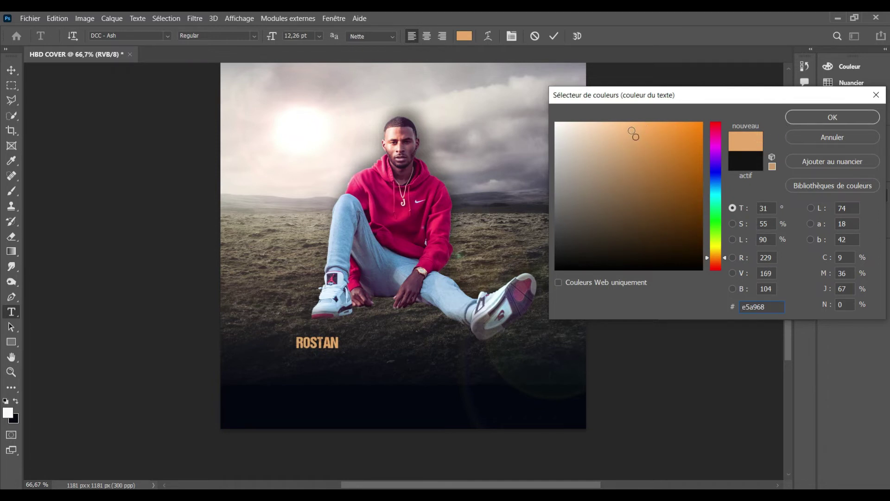
left_click(629, 131)
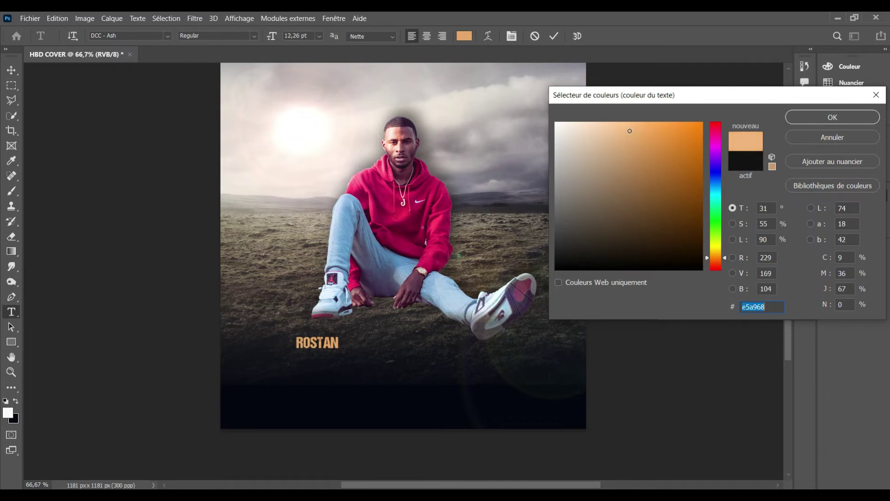
left_click(839, 122)
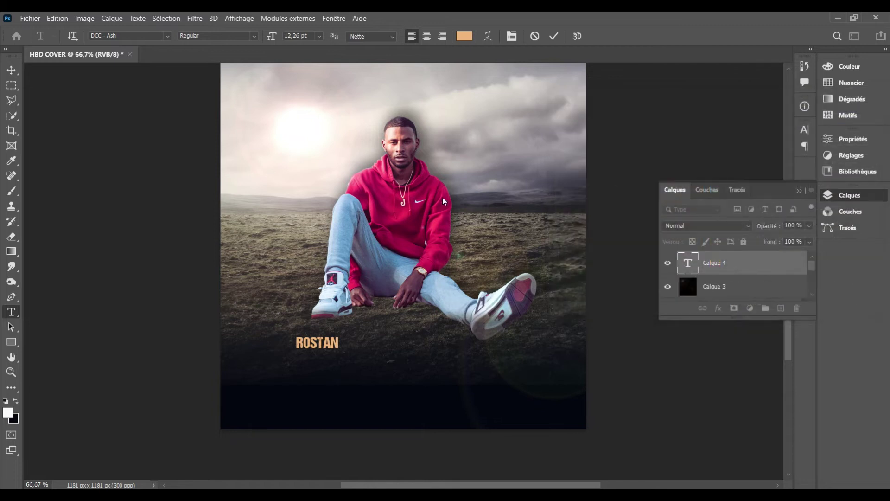
Set the ROSTAN title font size to 50 pt
left_click(296, 36)
type("500")
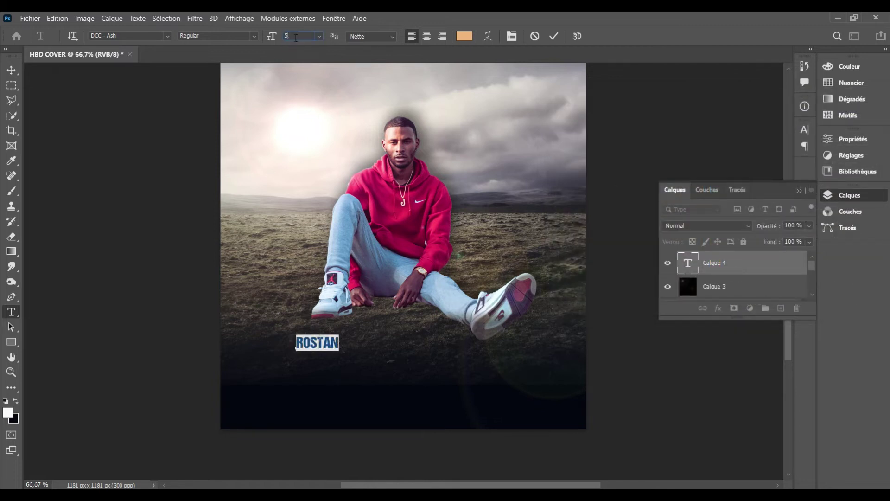
key("Return")
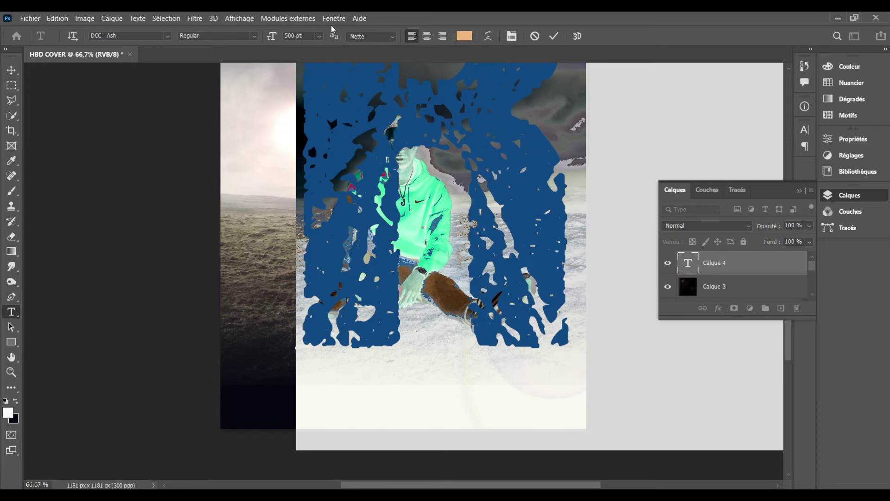
left_click(298, 36)
type("50")
key("Return")
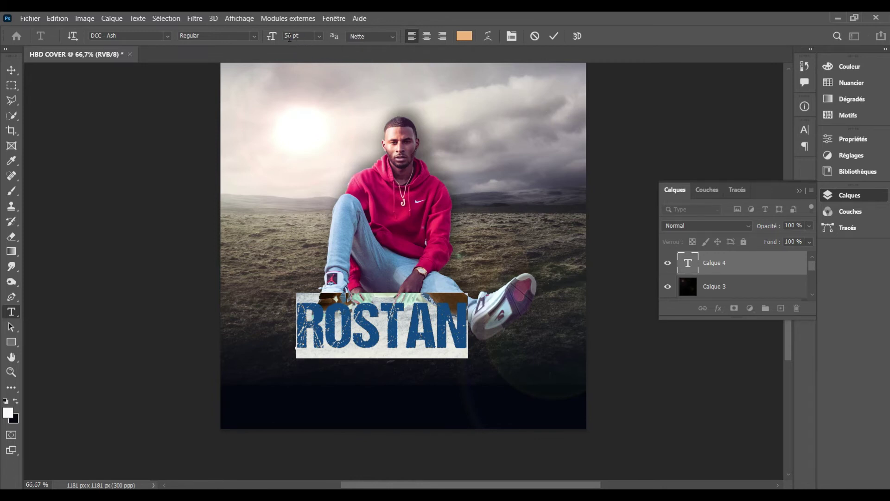
Step the title size up to 68 pt and commit the text edit
left_click(288, 36)
scroll(288, 36, "up", 1)
scroll(287, 36, "up", 3)
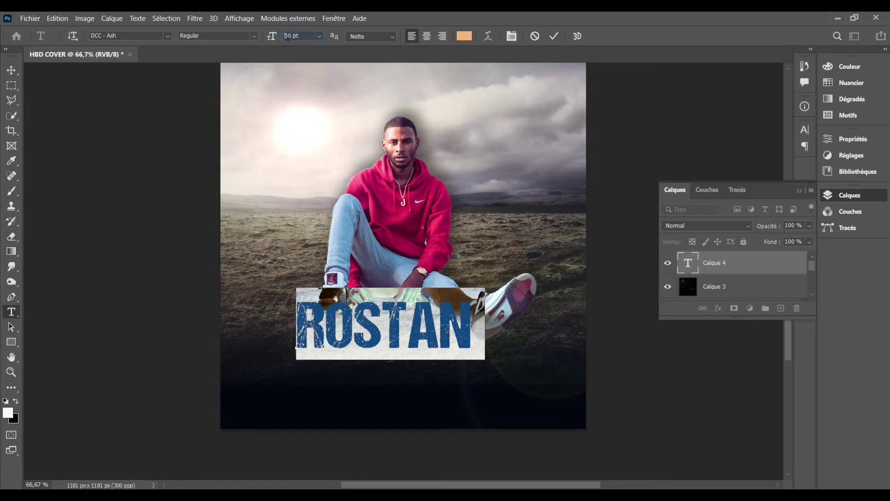
scroll(287, 36, "up", 9)
scroll(288, 36, "up", 2)
scroll(287, 36, "up", 2)
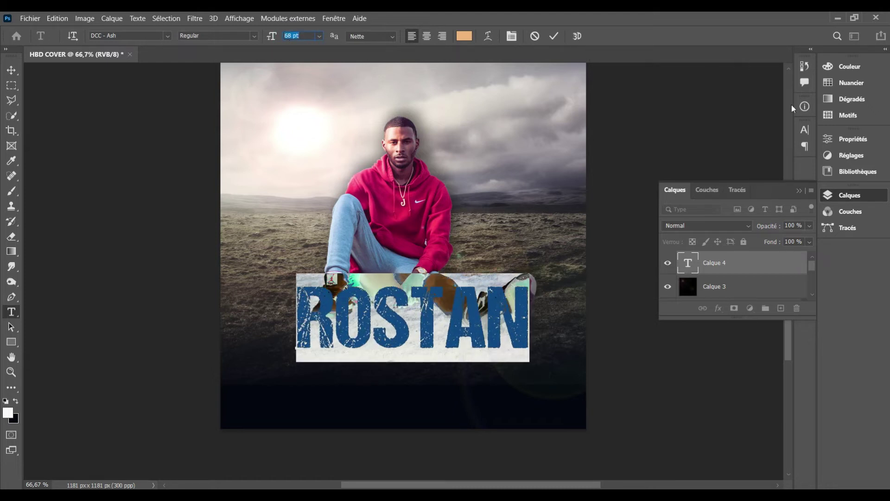
left_click(806, 130)
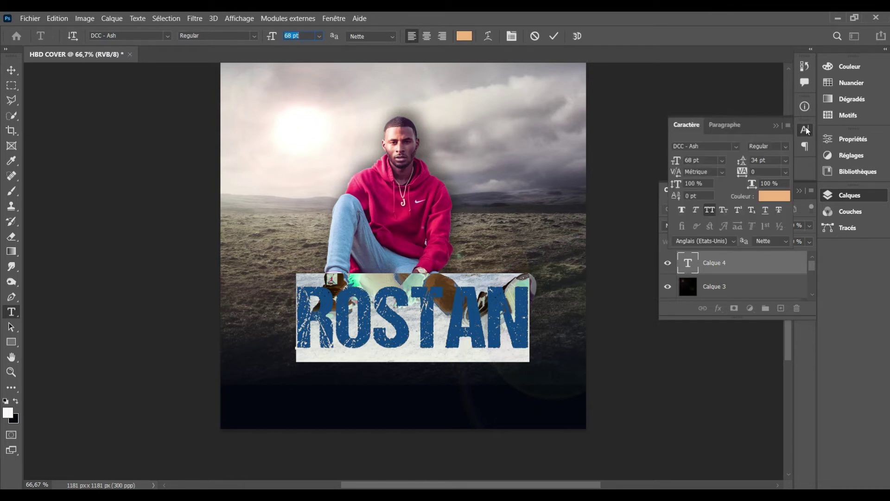
left_click(806, 130)
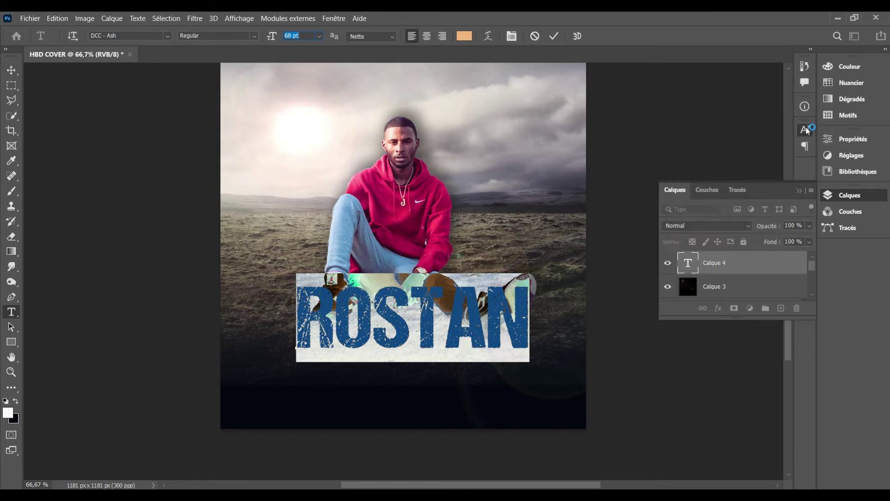
left_click(554, 37)
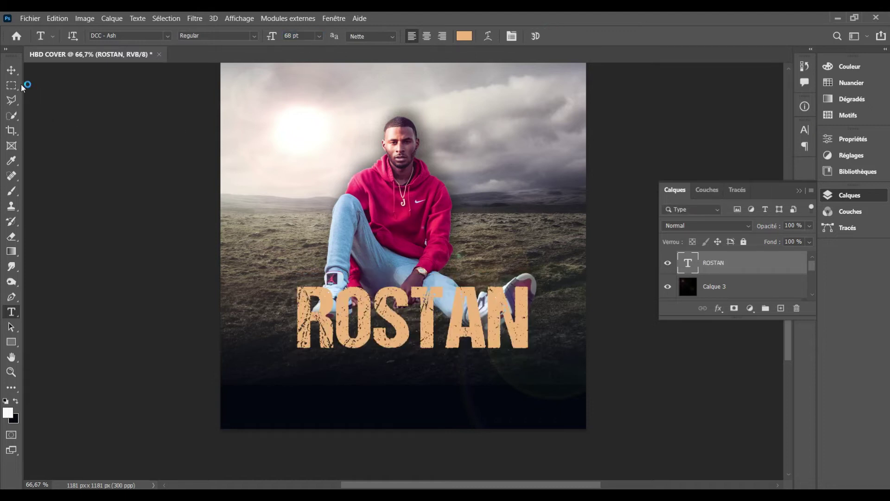
Move the ROSTAN title to the top of the canvas
left_click(11, 70)
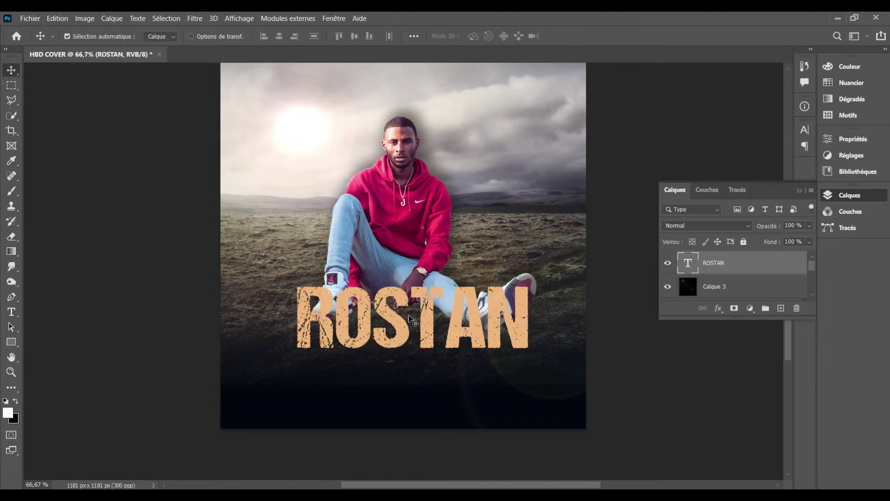
left_click_drag(420, 323, 411, 376)
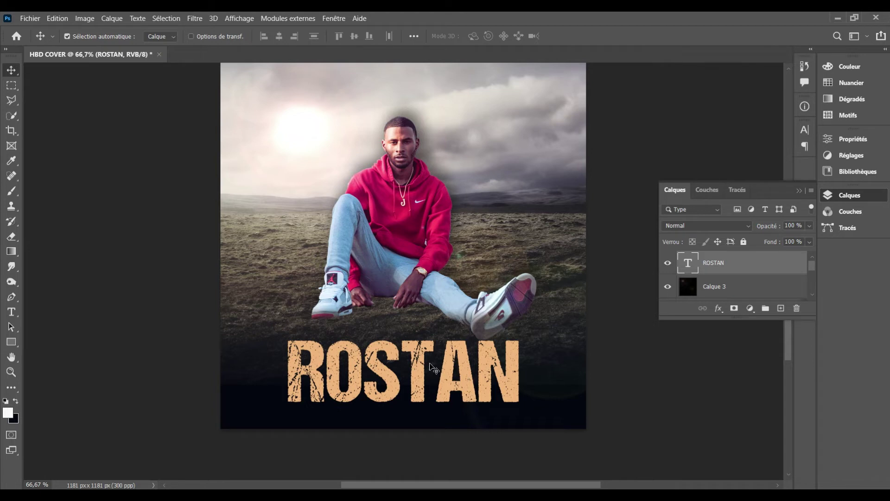
left_click_drag(427, 359, 434, 114)
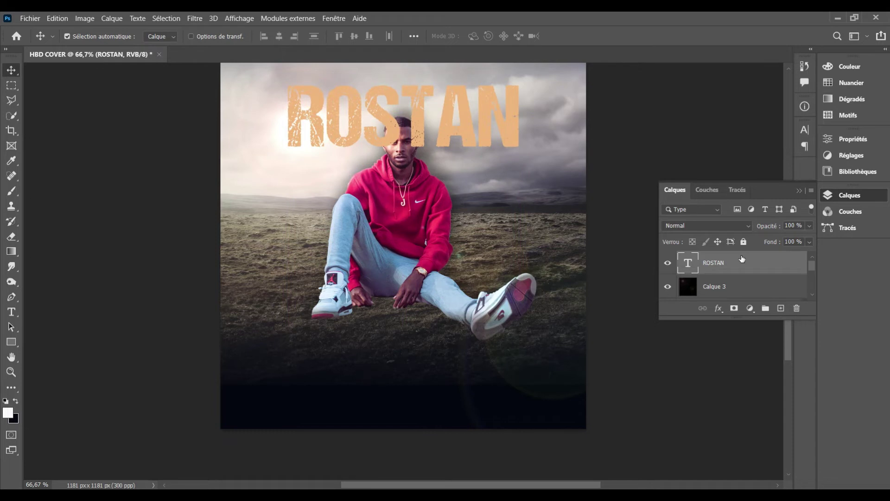
left_click_drag(763, 365, 743, 254)
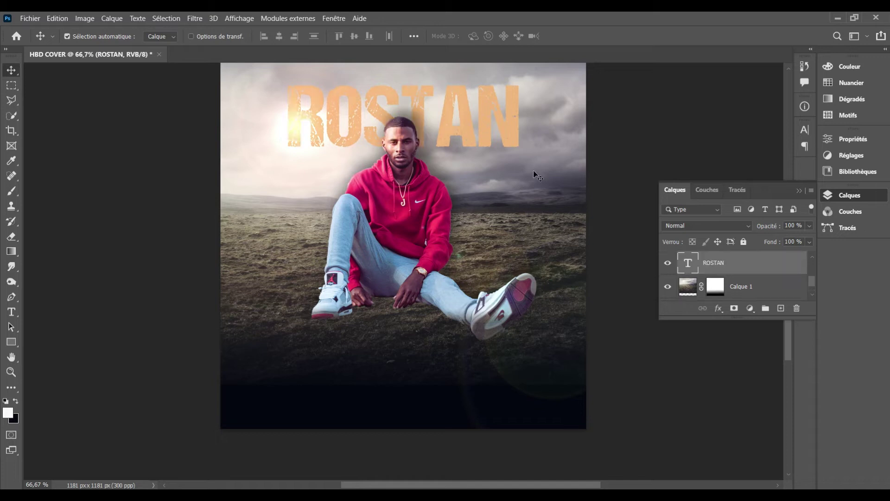
Move the Calque 3 flare glow down to the horizon and re-commit the ROSTAN text
left_click(465, 114)
left_click_drag(468, 139, 469, 183)
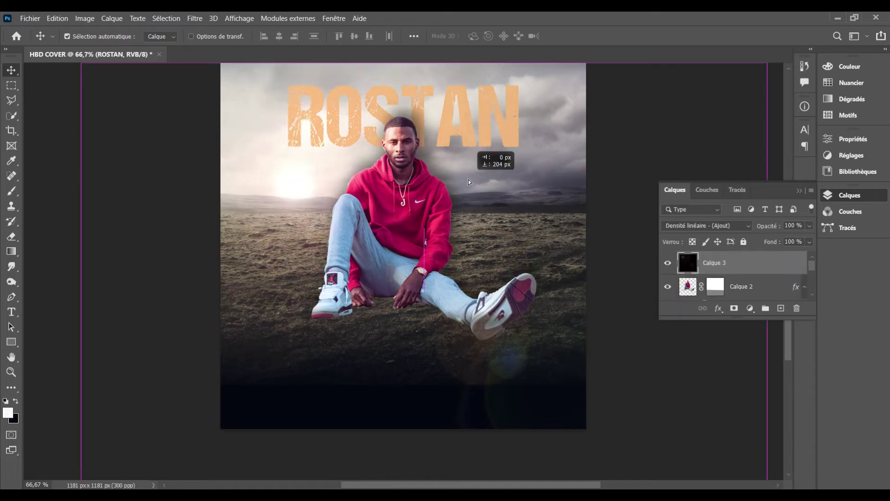
key("ctrl+t")
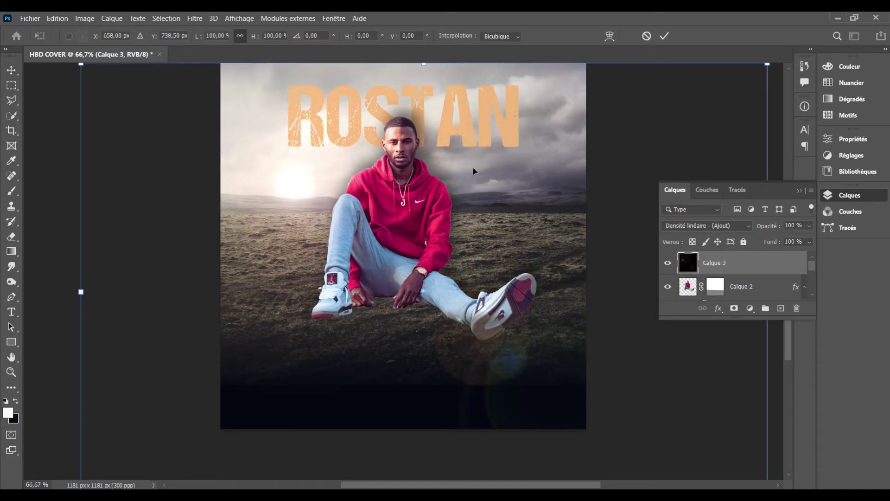
key("Return")
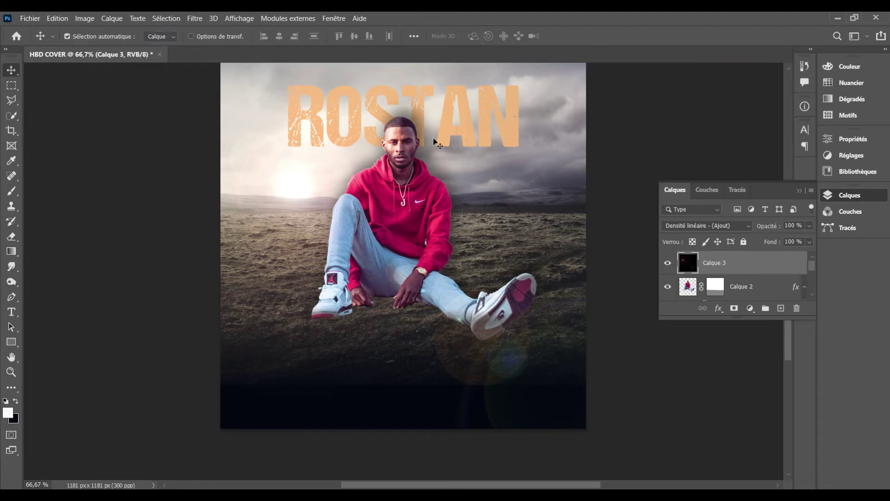
key("t")
left_click(400, 91)
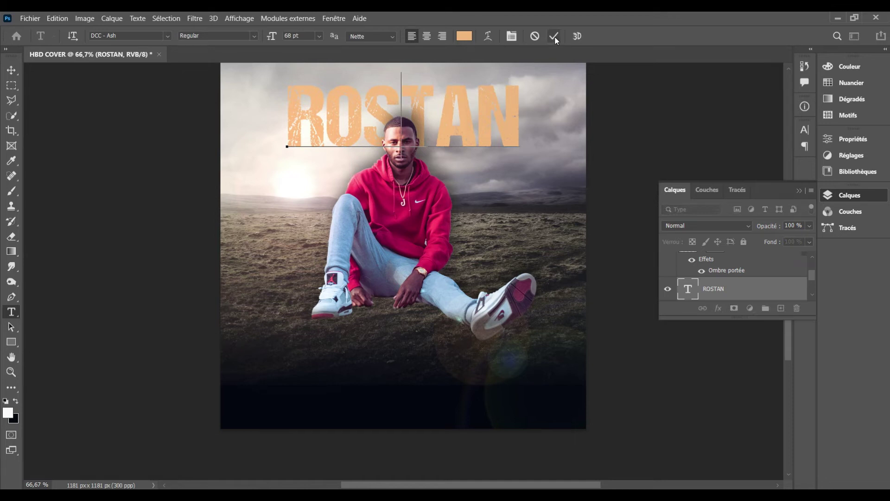
left_click(554, 36)
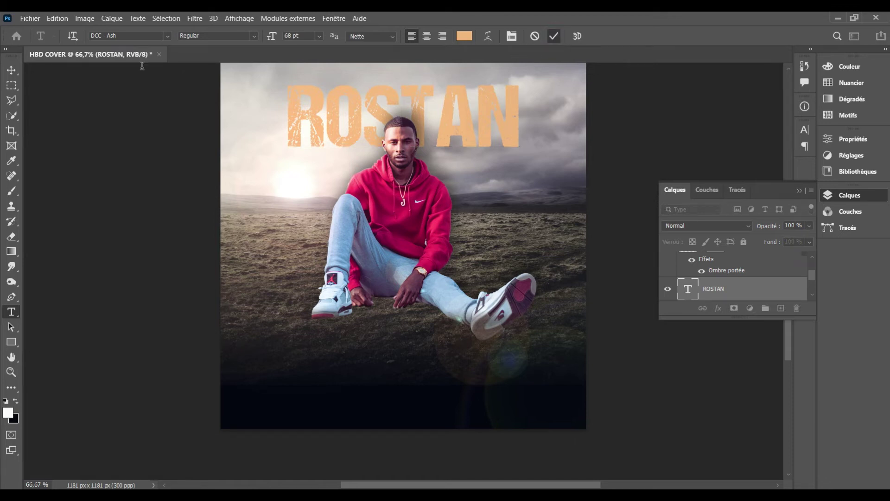
Move ROSTAN down behind the man, scale it to about 127%, and centre it horizontally
left_click(11, 70)
key("ctrl+t")
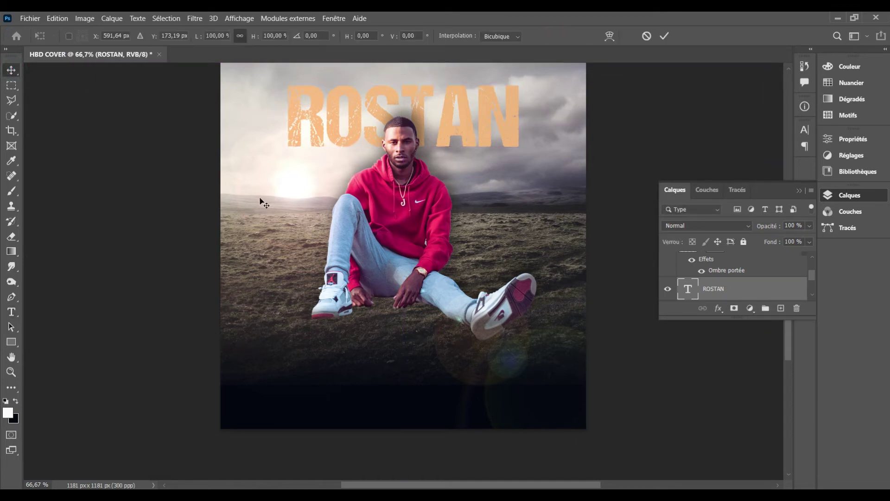
left_click_drag(428, 187, 434, 241)
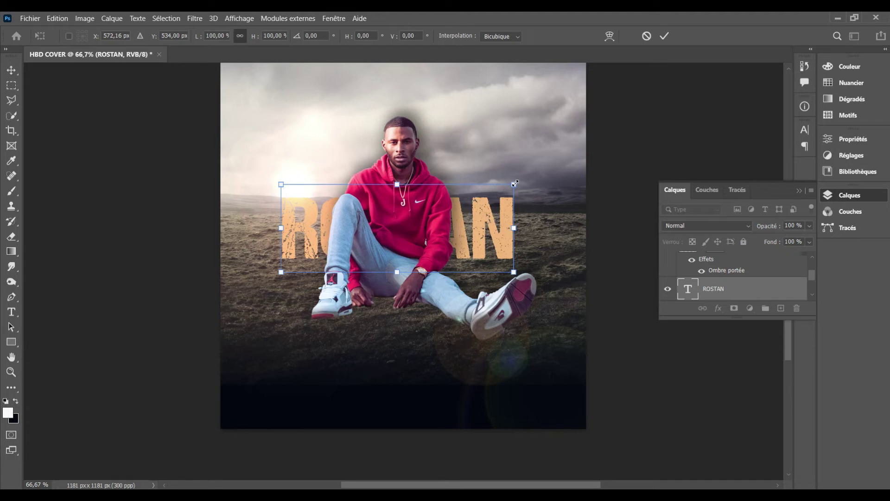
left_click_drag(515, 184, 545, 163)
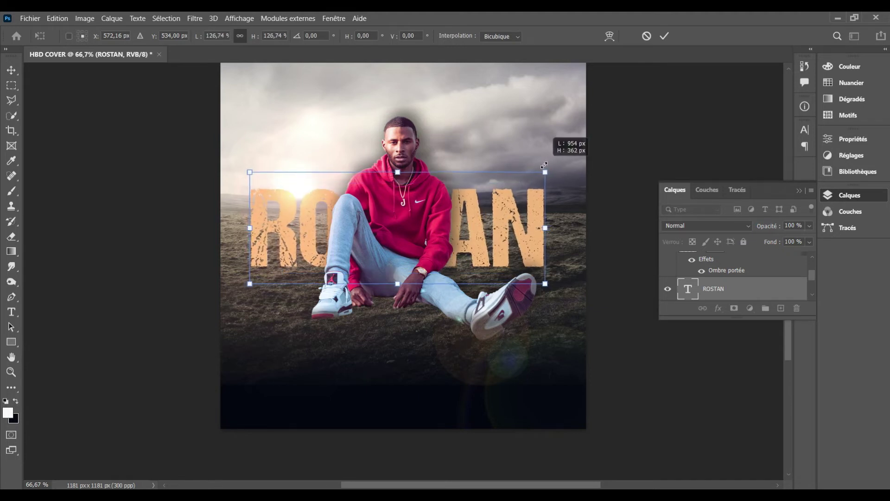
left_click_drag(545, 163, 544, 166)
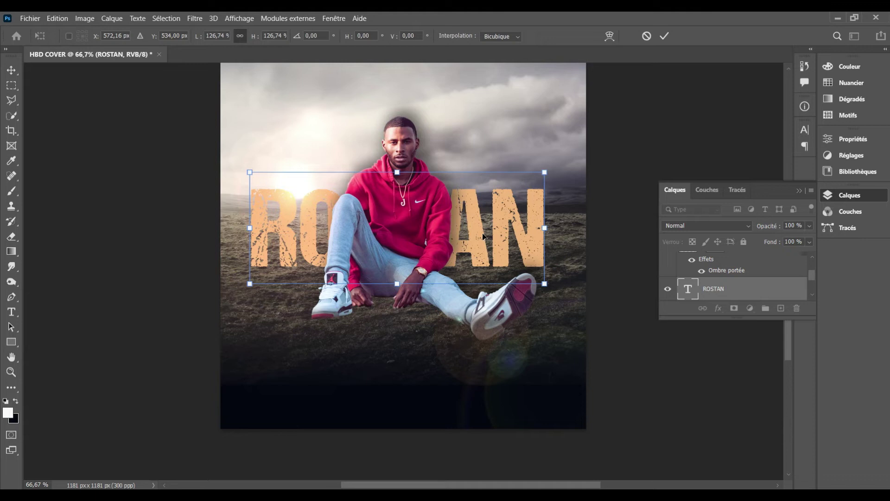
left_click_drag(474, 238, 479, 234)
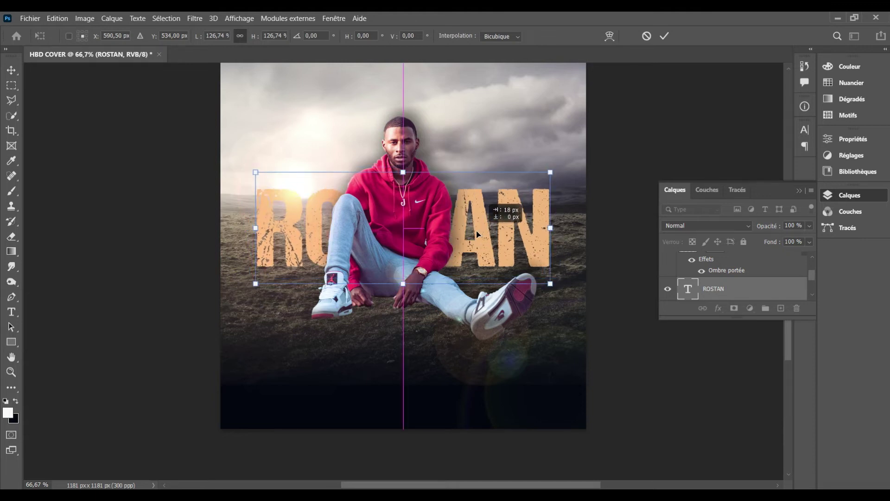
left_click_drag(476, 232, 477, 233)
key("Return")
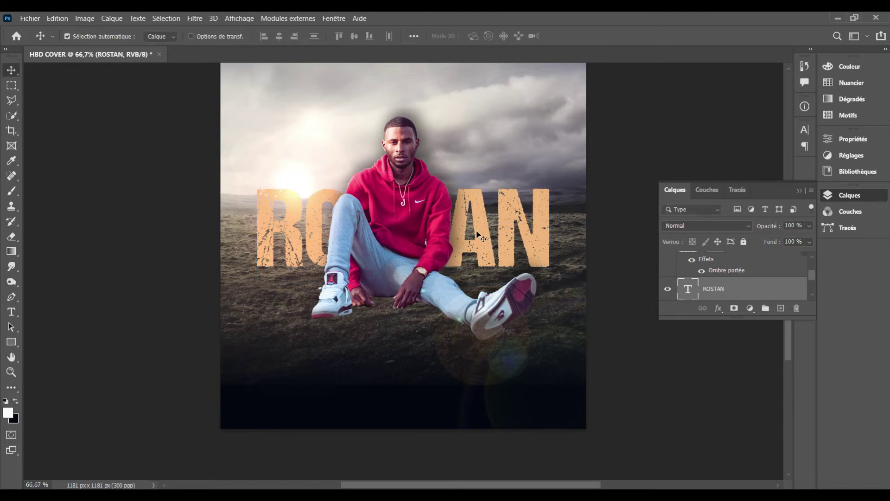
Drag the Calque 3 flare up into the sky and raise the ROSTAN title slightly
left_click_drag(472, 220, 460, 131)
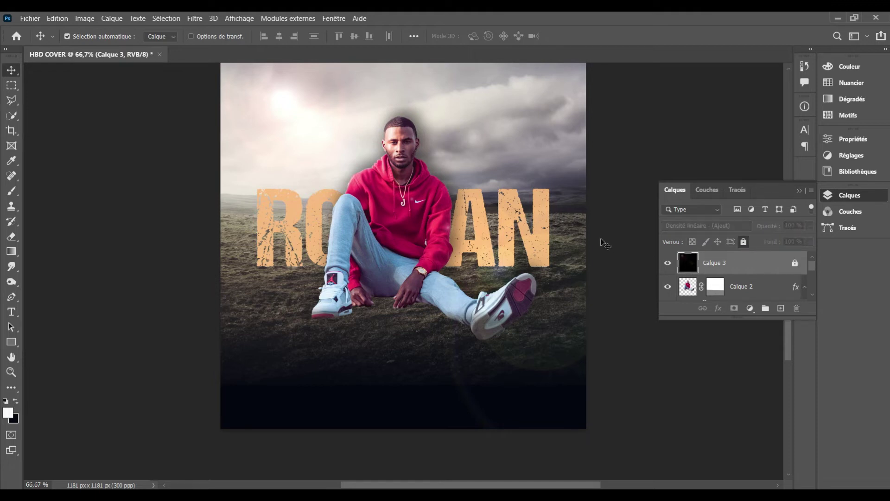
left_click(516, 224)
mouse_move(515, 224)
left_mouse_down()
mouse_move(507, 169)
mouse_move(504, 198)
left_mouse_up()
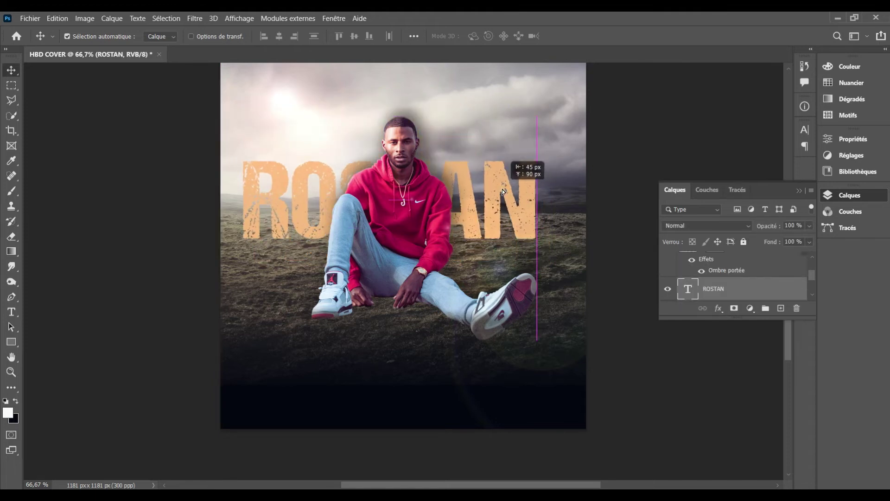
left_click_drag(504, 198, 511, 201)
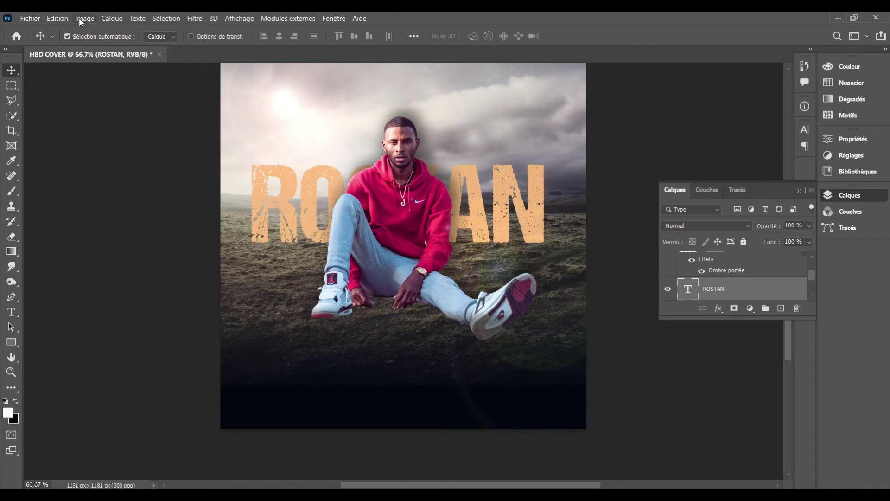
Start Edit > Perspective Warp on ROSTAN, rasterizing the text layer
left_click(55, 19)
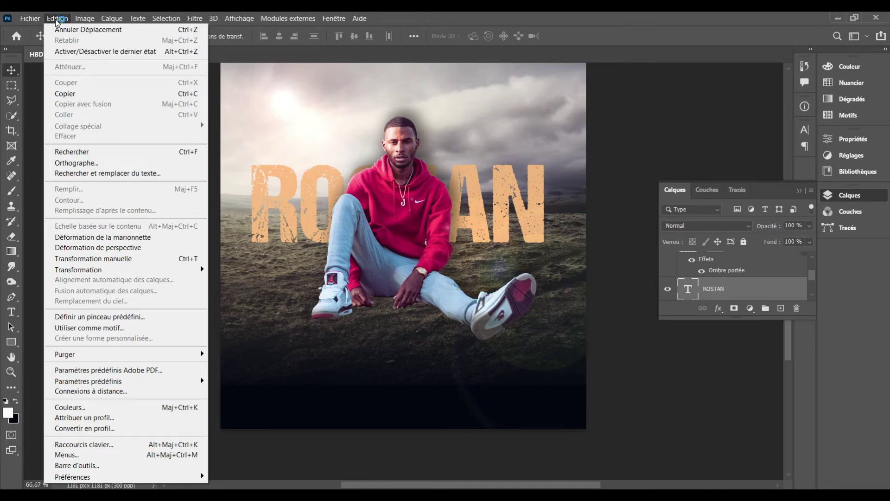
left_click(124, 248)
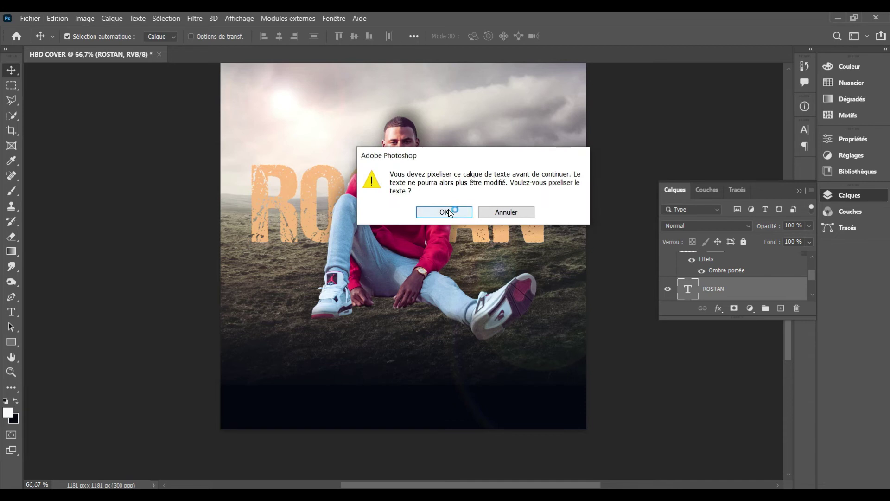
left_click(448, 210)
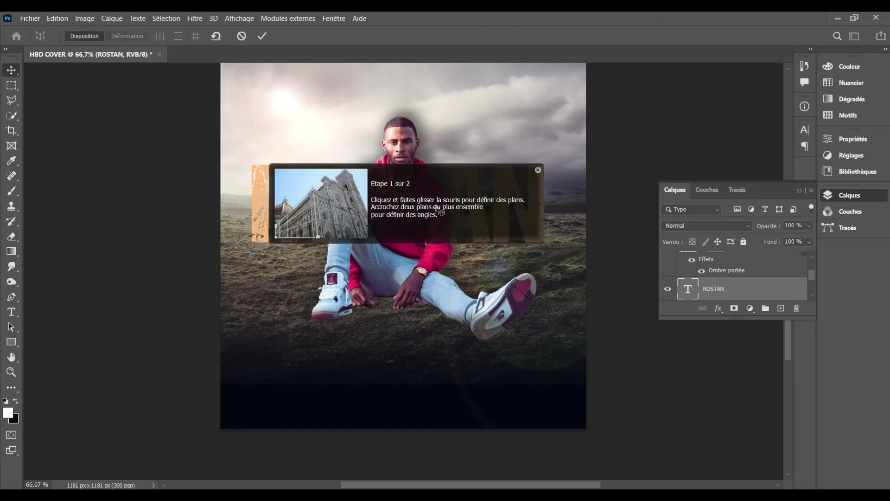
left_click(537, 170)
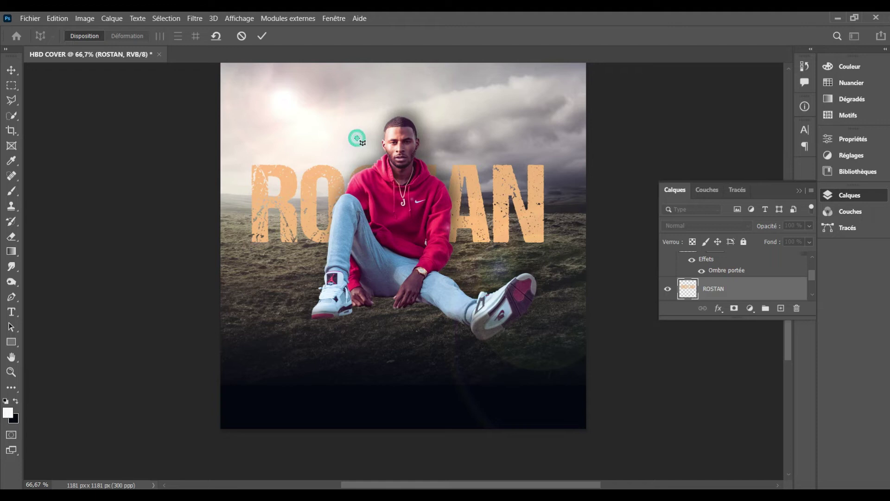
Draw a perspective plane over the ROSTAN lettering and adjust its corners
left_click_drag(356, 137, 553, 257)
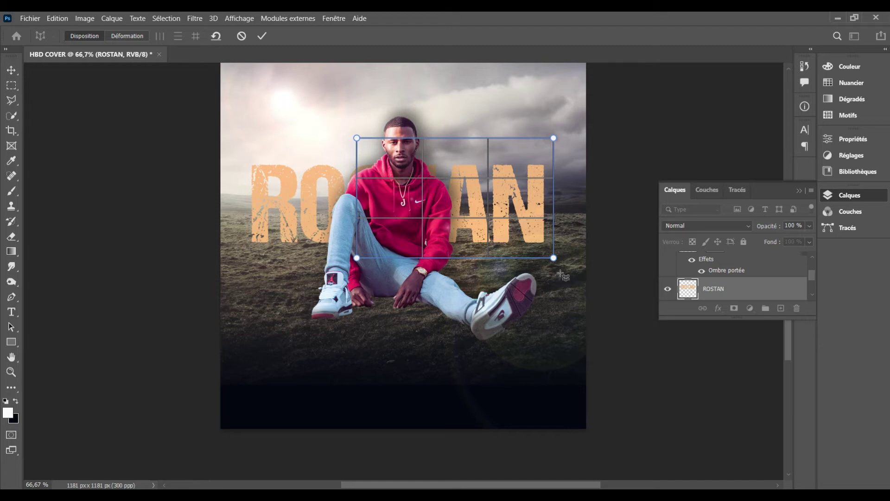
mouse_move(554, 259)
left_mouse_down()
mouse_move(582, 298)
mouse_move(571, 287)
left_mouse_up()
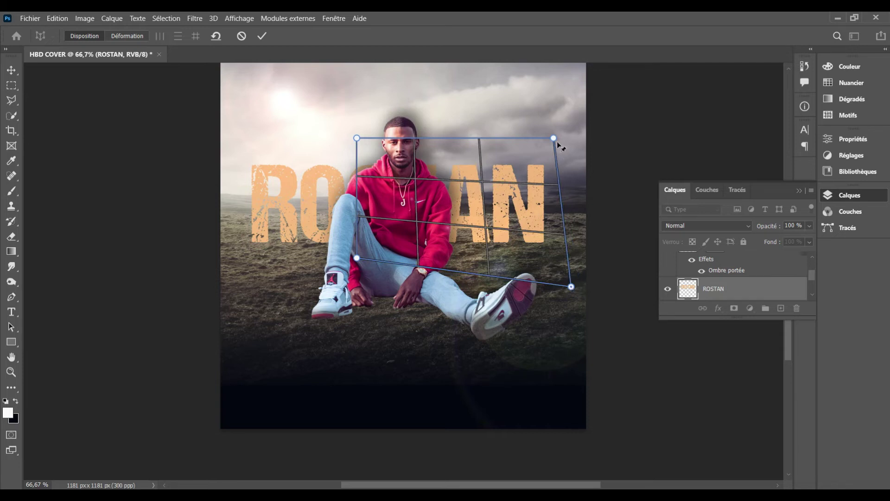
left_click_drag(554, 139, 566, 119)
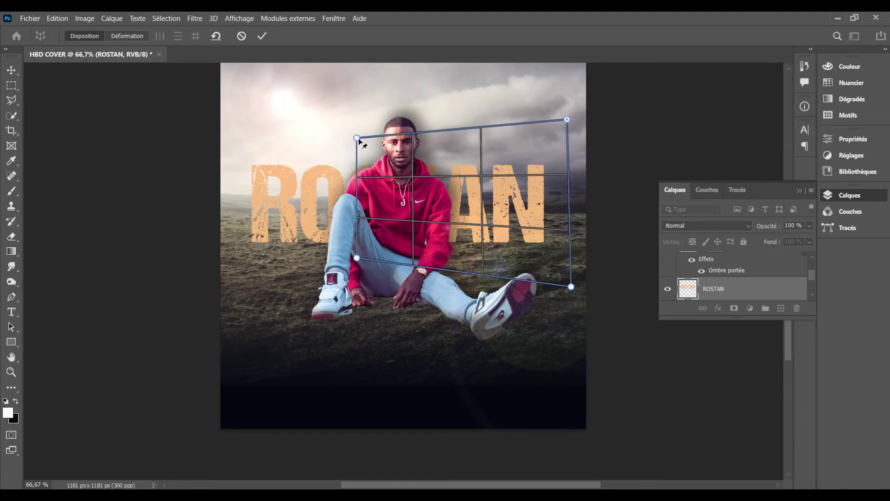
left_click_drag(358, 139, 381, 155)
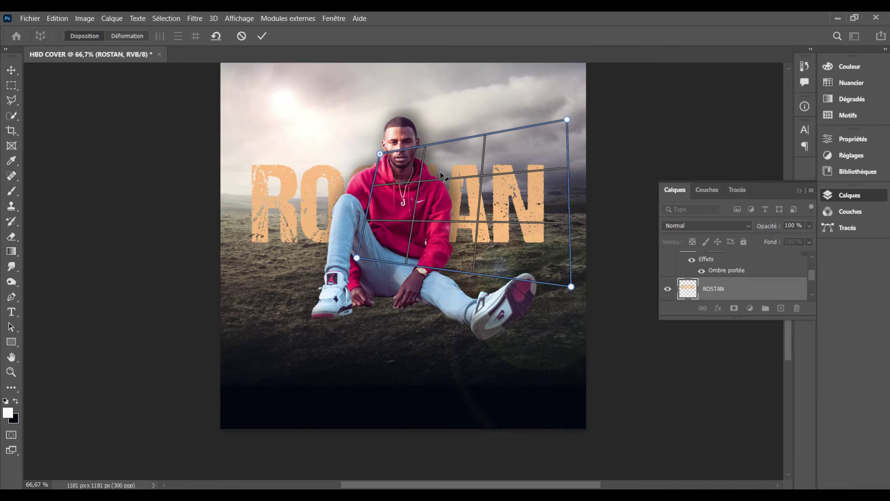
Warp ROSTAN so its right-hand letters rise taller than the left, then apply it
key("w")
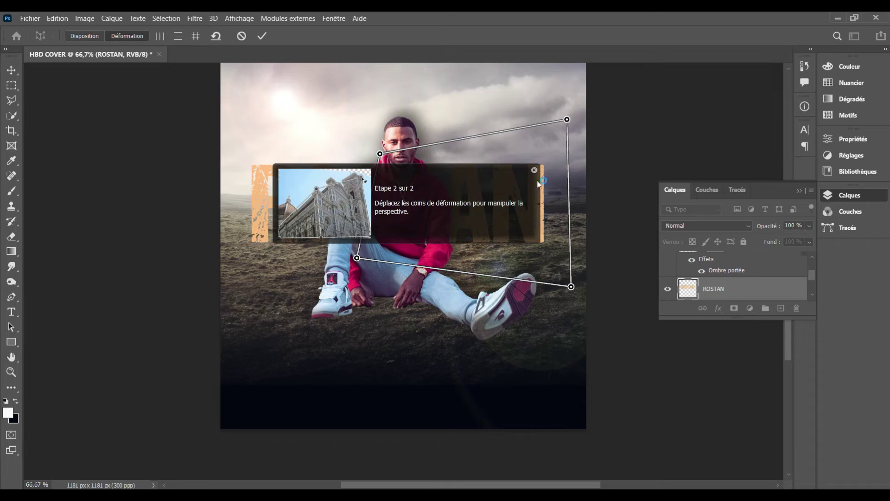
left_click(535, 170)
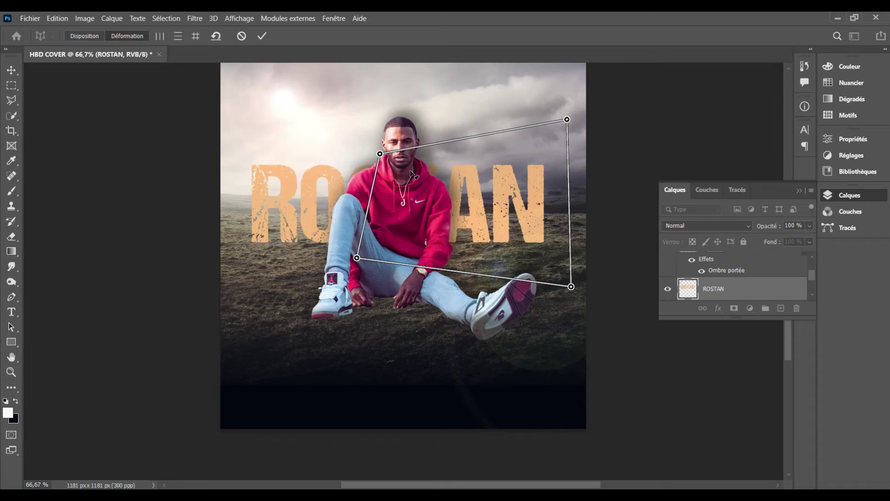
left_click(244, 142)
mouse_move(379, 154)
left_mouse_down()
mouse_move(389, 144)
mouse_move(370, 161)
mouse_move(392, 160)
mouse_move(370, 172)
left_mouse_up()
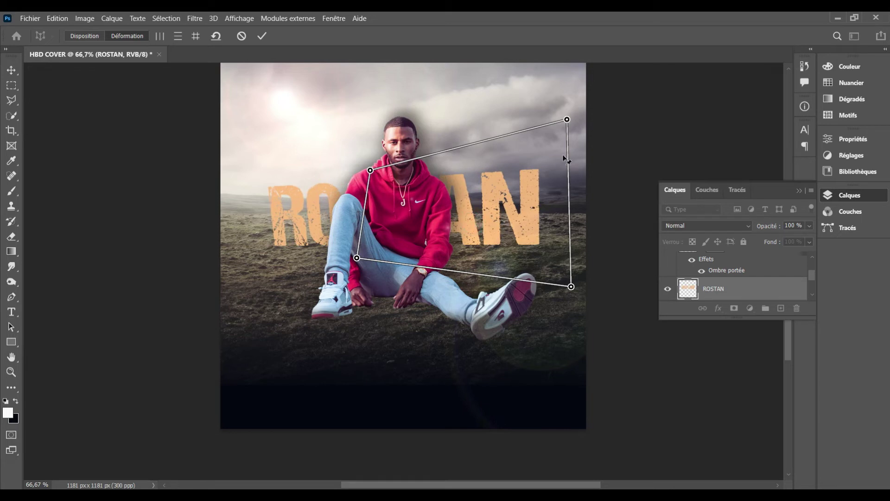
mouse_move(566, 120)
left_mouse_down()
mouse_move(572, 129)
mouse_move(544, 144)
mouse_move(579, 144)
mouse_move(521, 179)
mouse_move(547, 171)
left_mouse_up()
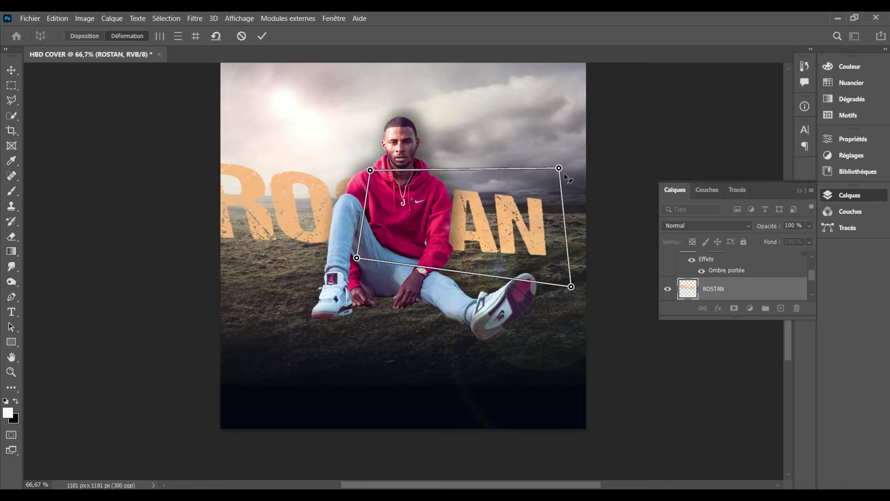
mouse_move(547, 171)
left_mouse_down()
mouse_move(587, 166)
mouse_move(565, 128)
left_mouse_up()
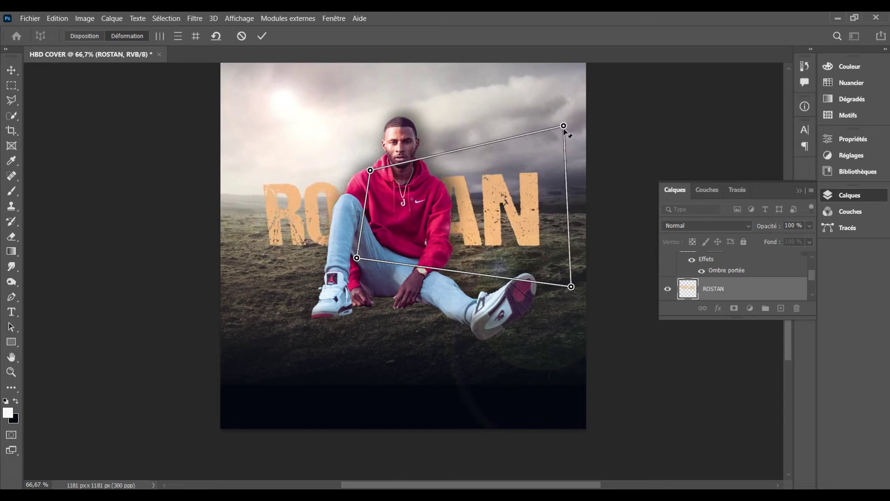
mouse_move(564, 127)
left_mouse_down()
mouse_move(553, 116)
mouse_move(564, 113)
mouse_move(579, 133)
mouse_move(546, 153)
left_mouse_up()
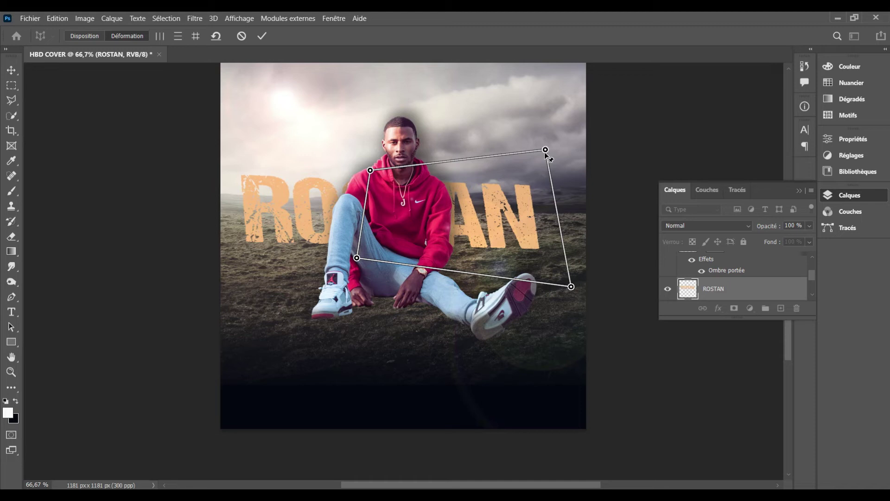
left_click_drag(547, 151, 592, 131)
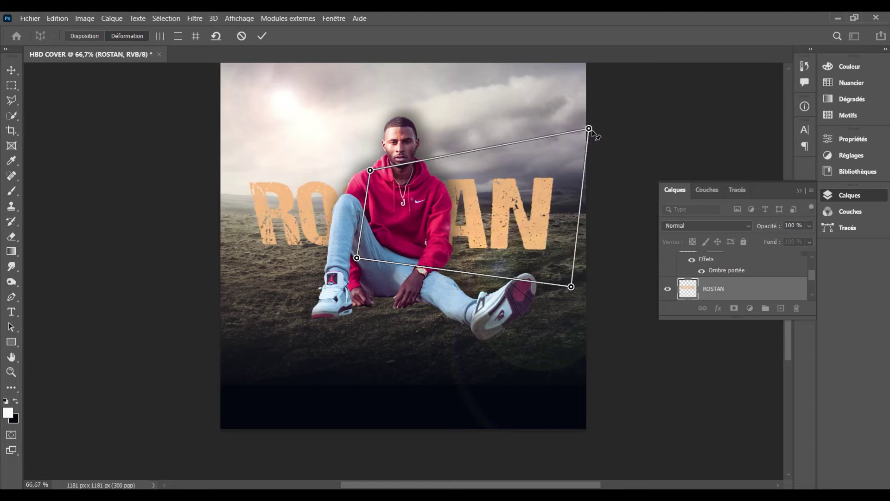
mouse_move(591, 130)
left_mouse_down()
mouse_move(581, 138)
mouse_move(562, 120)
mouse_move(570, 121)
left_mouse_up()
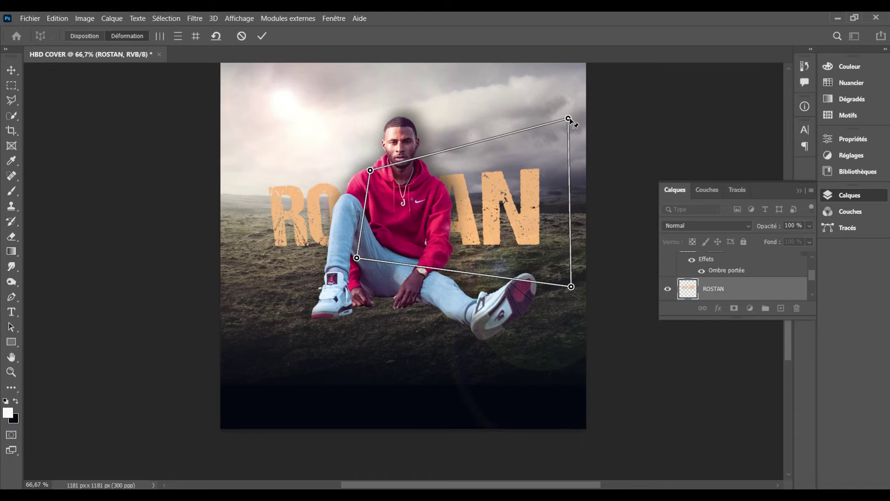
key("Return")
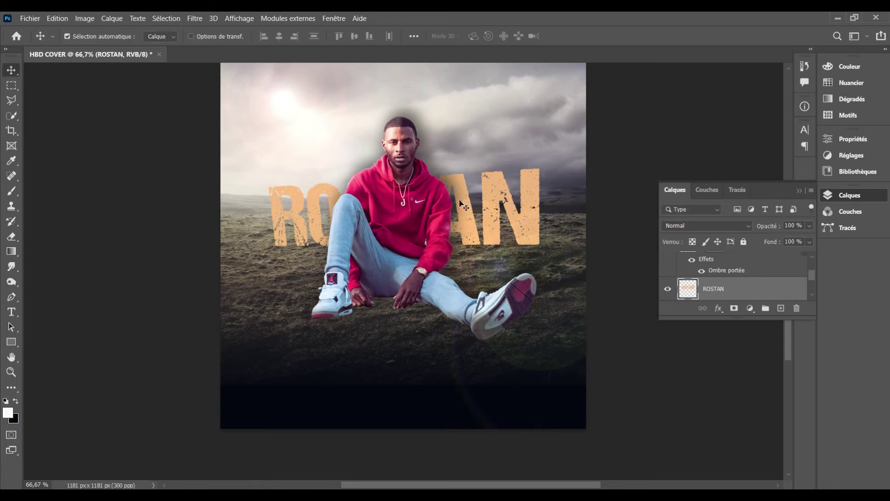
Nudge ROSTAN up and right, and move the man on Calque 2 lower and left
mouse_move(459, 203)
left_mouse_down()
mouse_move(622, 161)
mouse_move(470, 200)
mouse_move(501, 172)
mouse_move(474, 211)
mouse_move(461, 196)
left_mouse_up()
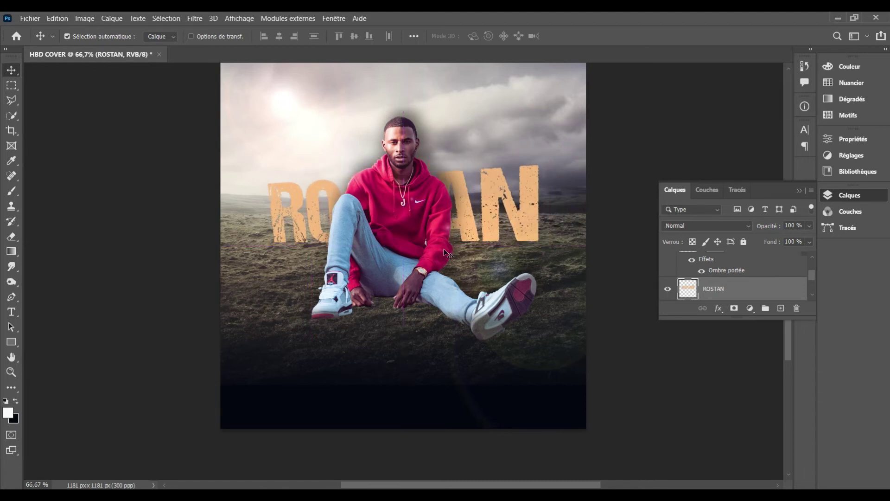
left_click(415, 238)
left_click_drag(415, 239, 415, 254)
mouse_move(412, 269)
left_mouse_down()
mouse_move(424, 282)
mouse_move(416, 278)
left_mouse_up()
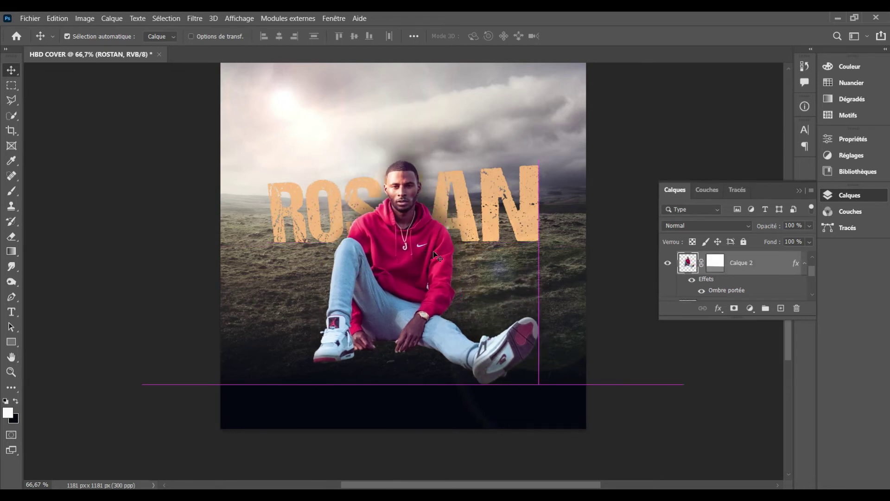
mouse_move(453, 204)
left_mouse_down()
mouse_move(452, 193)
mouse_move(454, 205)
left_mouse_up()
mouse_move(410, 237)
left_mouse_down()
mouse_move(387, 244)
mouse_move(429, 237)
mouse_move(468, 214)
left_mouse_up()
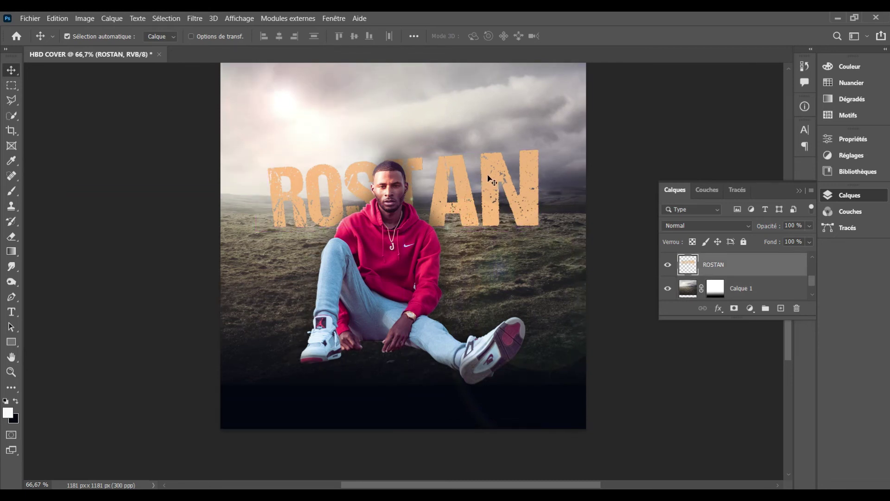
Shift the warped ROSTAN title right and scale it to about 120%
mouse_move(482, 183)
left_mouse_down()
mouse_move(507, 177)
mouse_move(477, 186)
left_mouse_up()
left_click(478, 186)
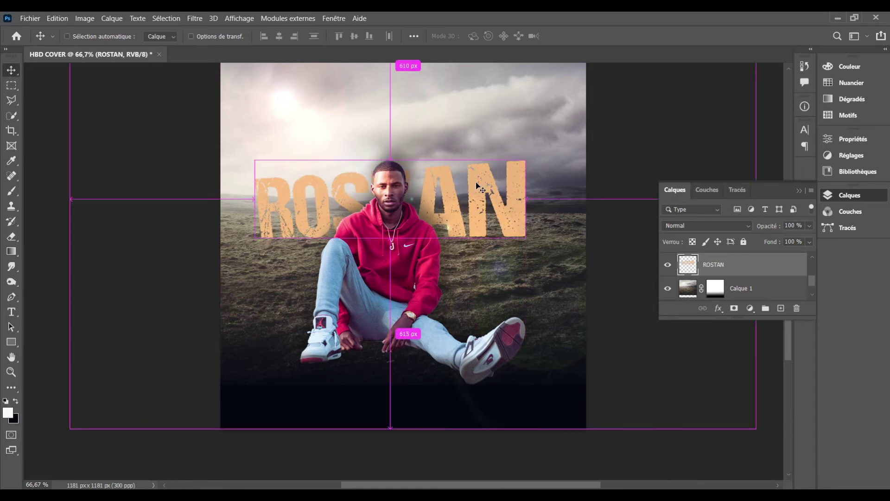
key("ctrl+t")
left_click_drag(530, 158, 555, 136)
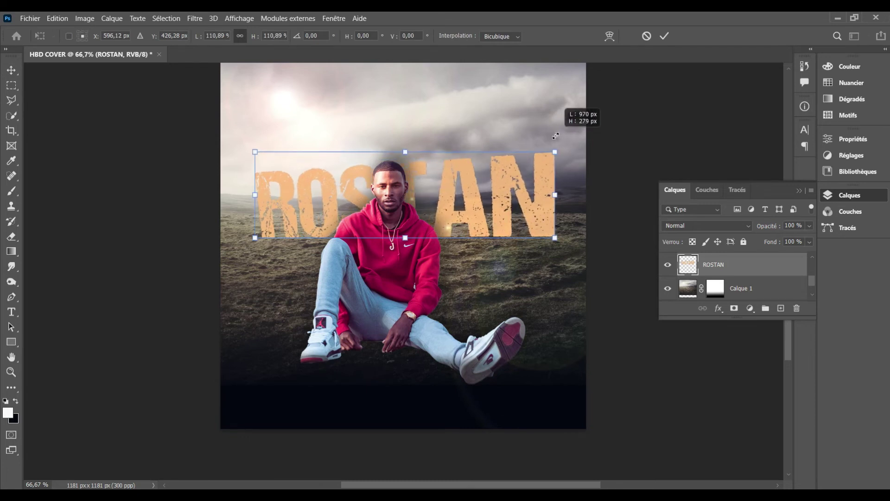
left_click_drag(555, 136, 560, 135)
left_click_drag(407, 150, 397, 145)
key("Return")
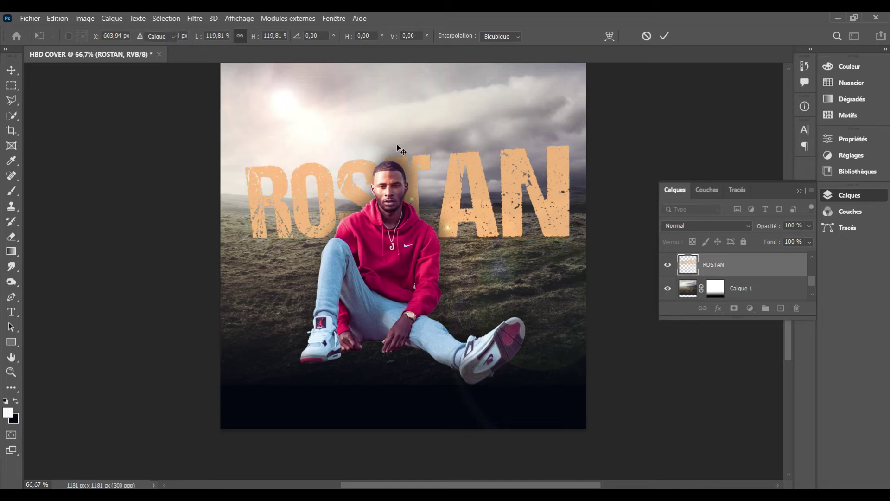
Scale the man on Calque 2 to about 89.59%, raise him, and nudge the ROSTAN title up
left_click_drag(407, 229, 414, 225)
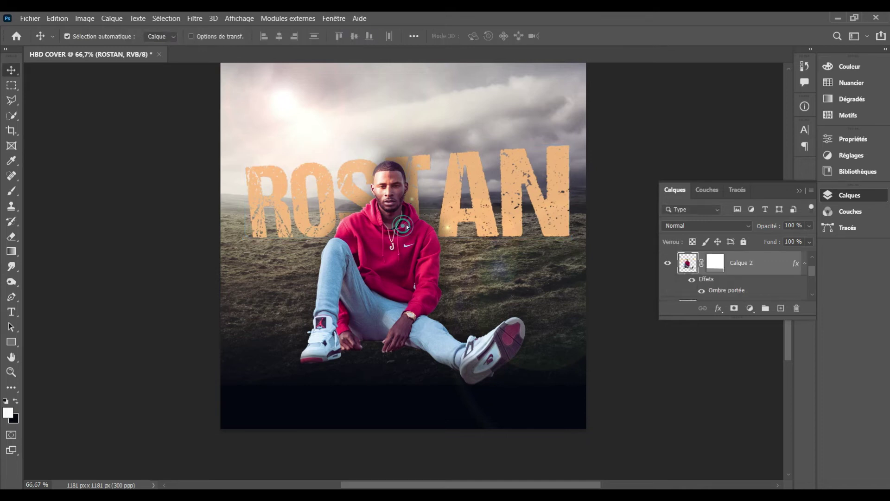
key("ctrl+t")
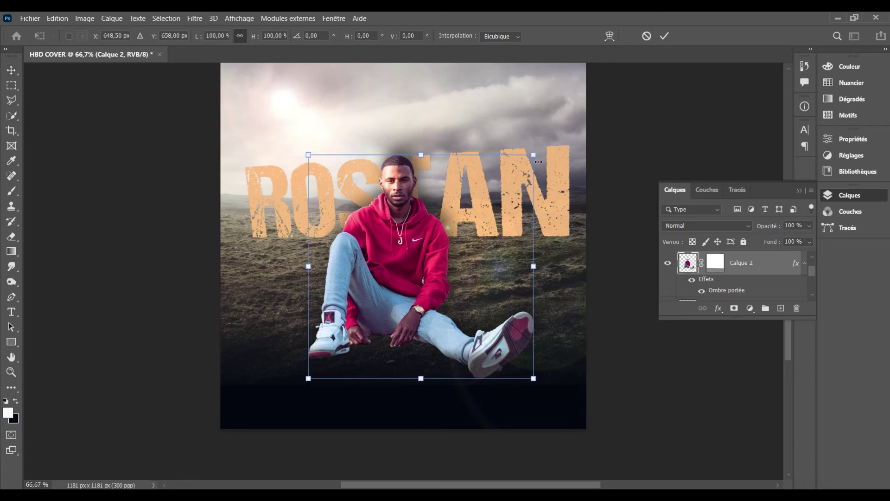
left_click_drag(534, 155, 511, 183)
left_click_drag(387, 254, 408, 244)
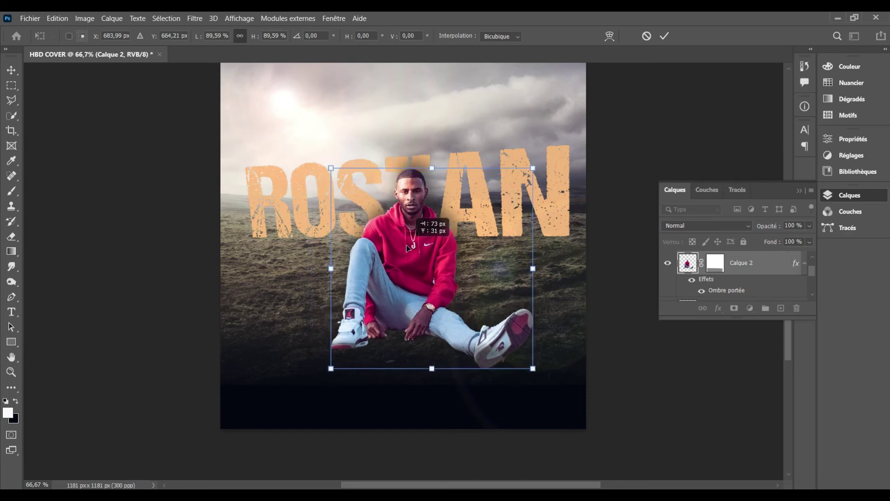
left_click_drag(408, 245, 405, 227)
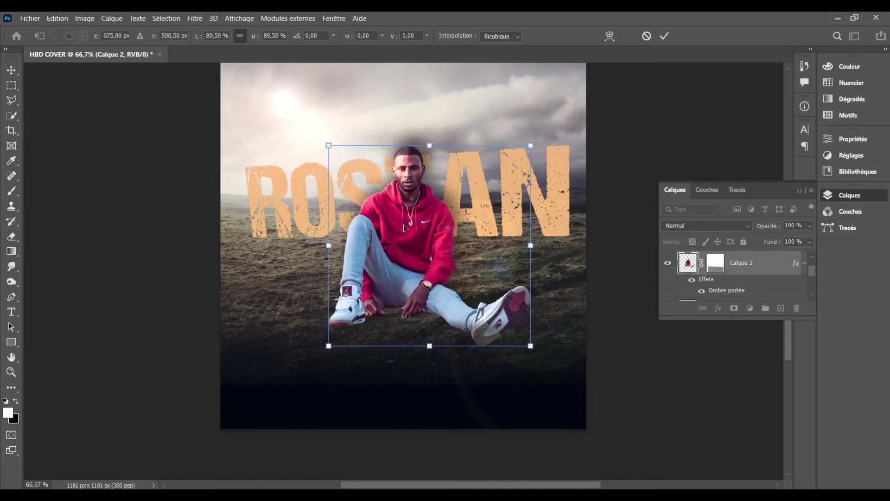
key("Return")
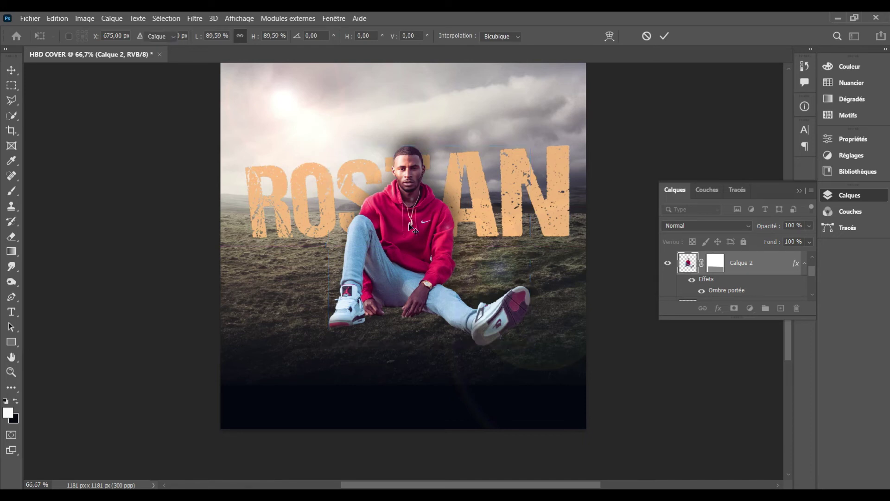
mouse_move(504, 213)
left_mouse_down()
mouse_move(510, 194)
mouse_move(509, 205)
left_mouse_up()
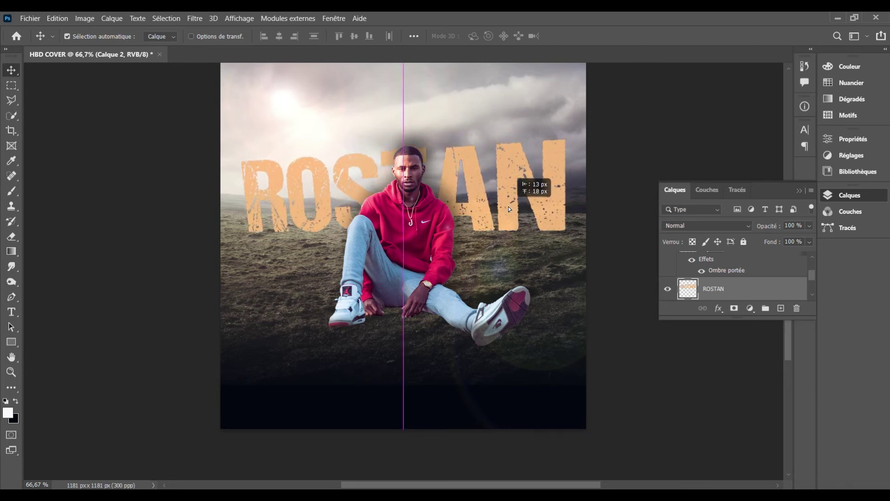
Settle the ROSTAN title slightly lower behind the man and give it a white layer mask
left_click_drag(510, 204, 508, 207)
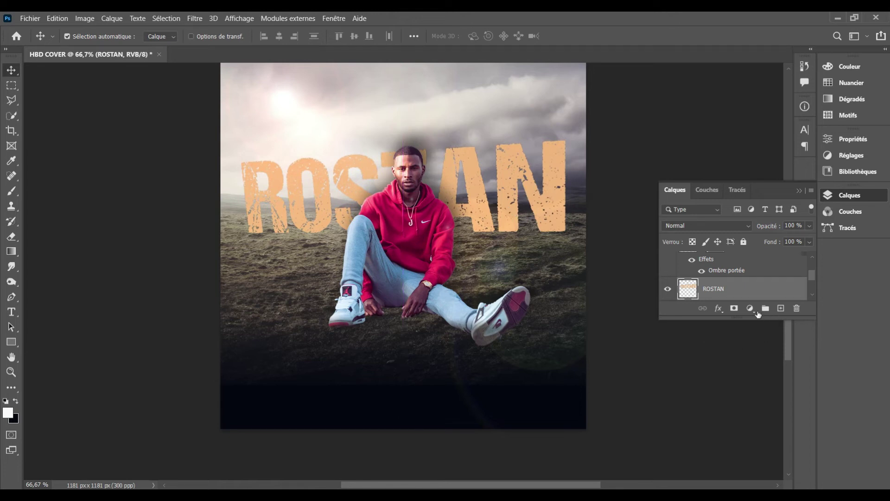
left_click(750, 308)
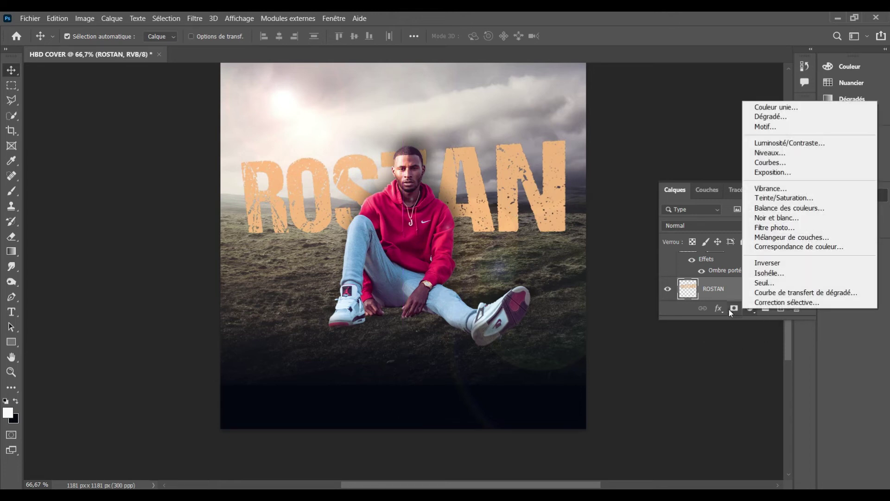
left_click(735, 309)
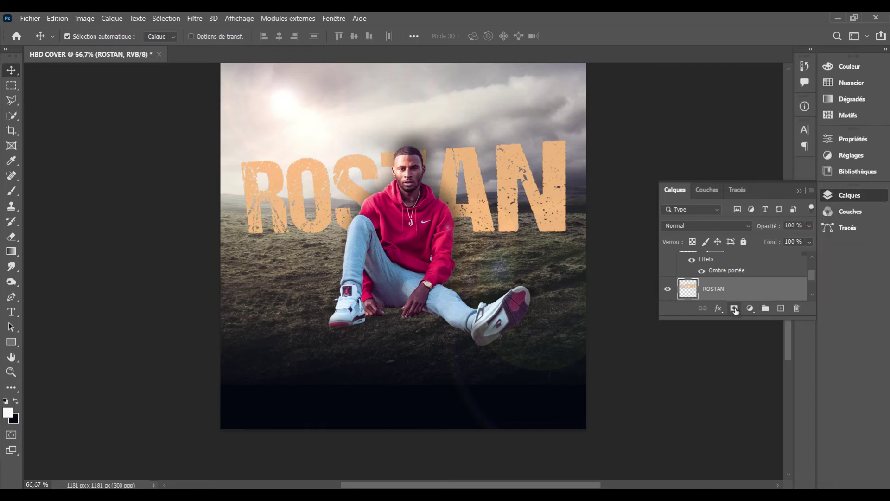
left_click(734, 309)
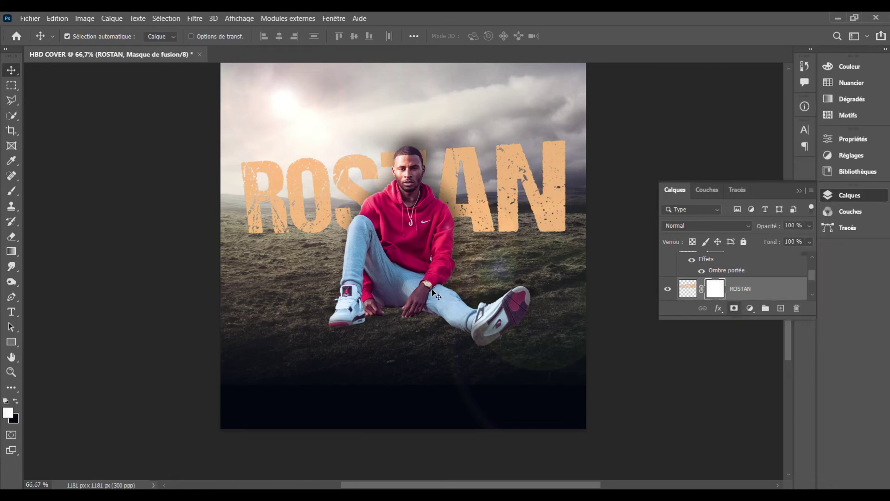
Test a gradient fade on the bottom of the ROSTAN mask, then undo it and delete the mask
left_click(11, 251)
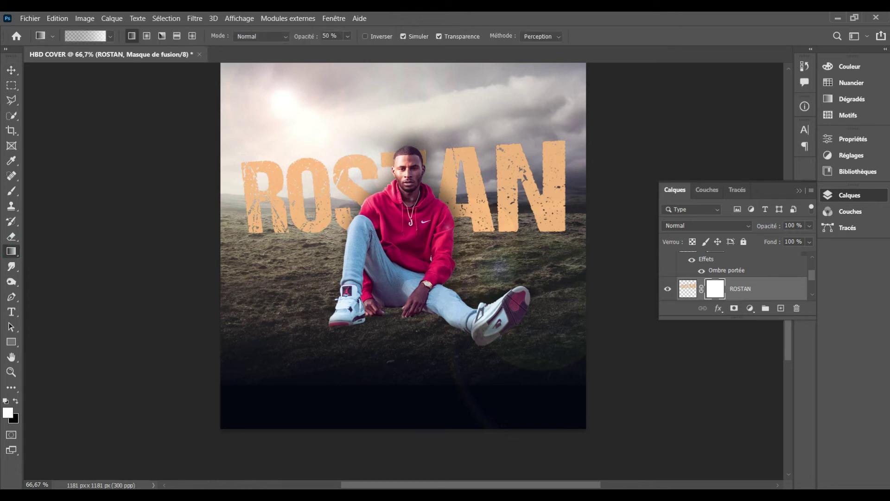
left_click_drag(314, 176, 316, 232)
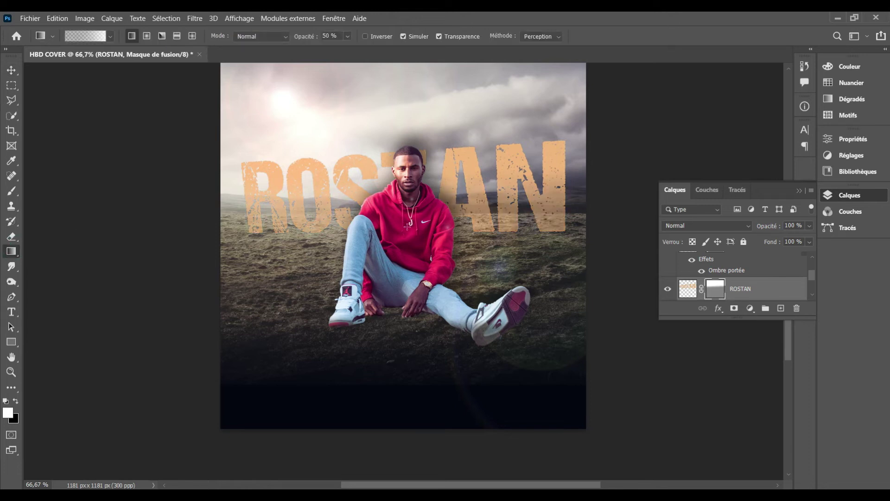
left_click_drag(453, 178, 456, 287)
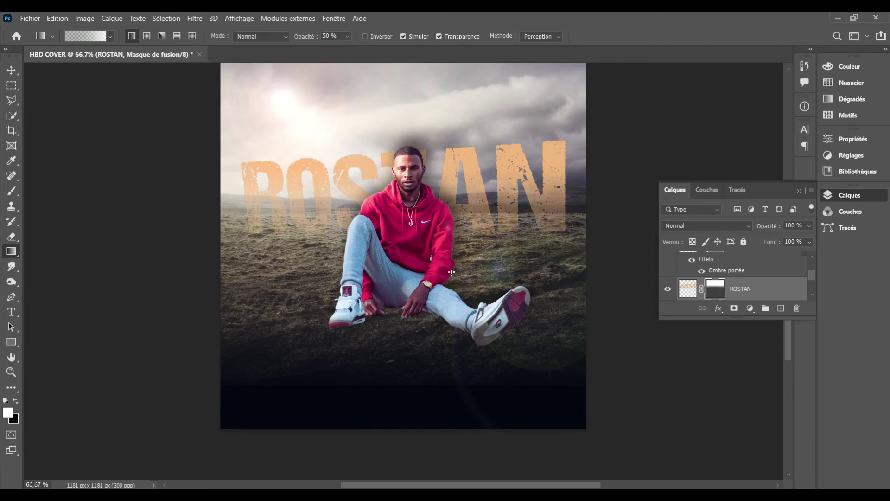
key("ctrl+z")
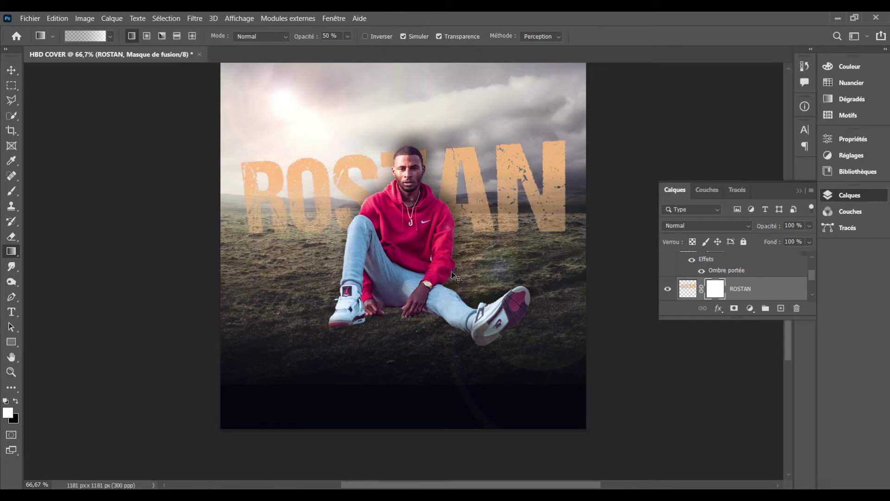
key("ctrl+z")
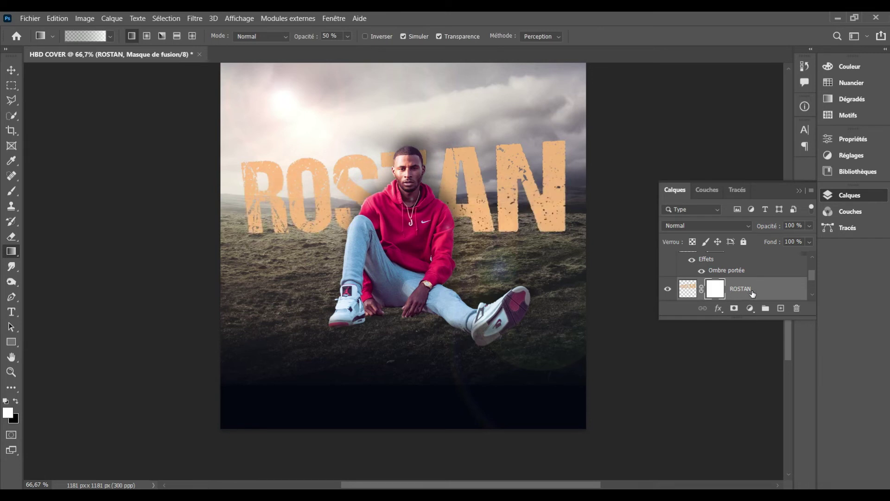
key("ctrl+z")
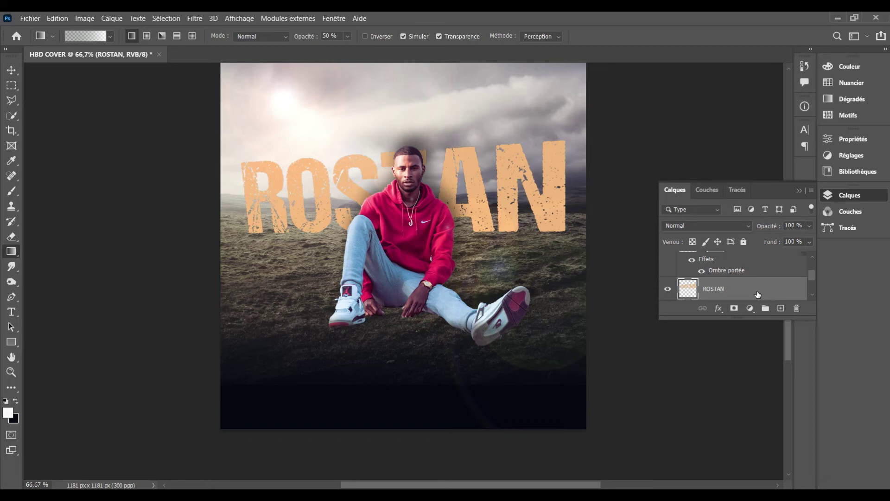
double_click(758, 294)
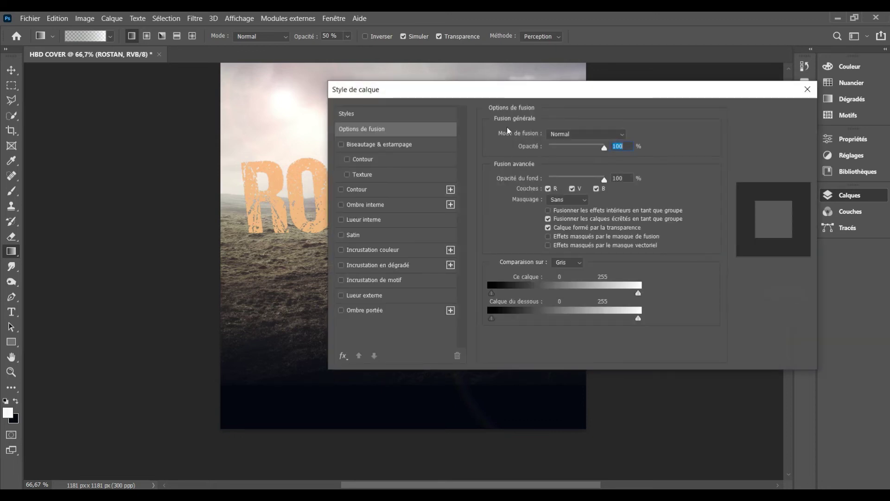
left_click_drag(477, 93, 556, 82)
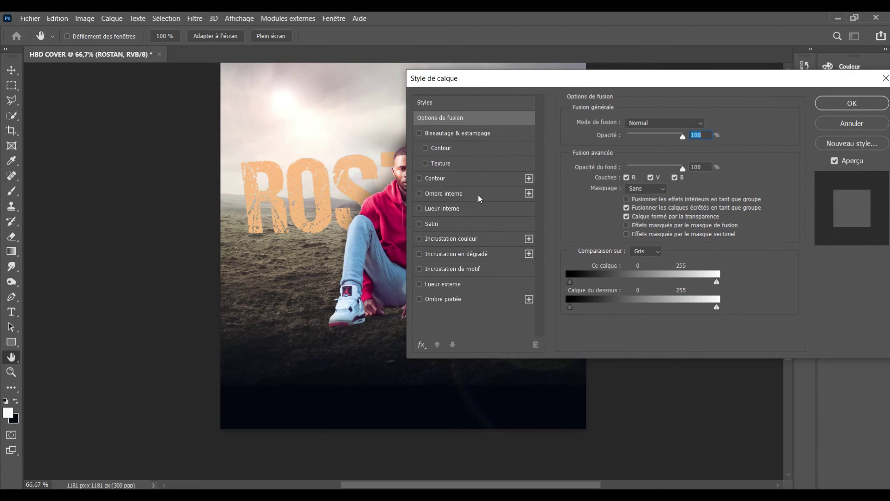
left_click(443, 300)
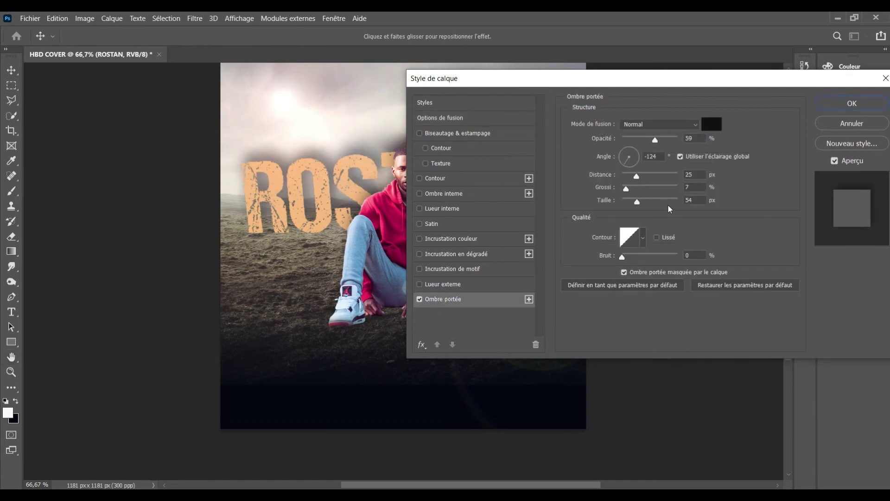
left_click_drag(637, 201, 626, 203)
mouse_move(338, 204)
left_mouse_down()
mouse_move(358, 197)
mouse_move(348, 198)
left_mouse_up()
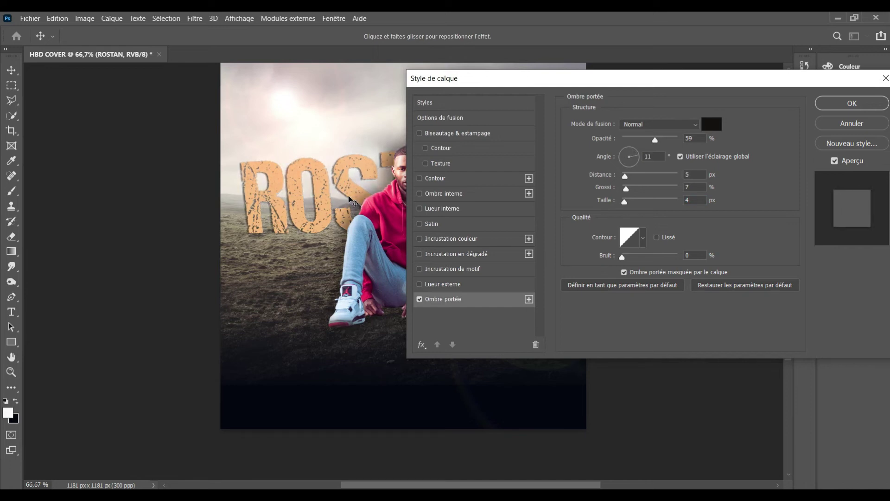
left_click(882, 82)
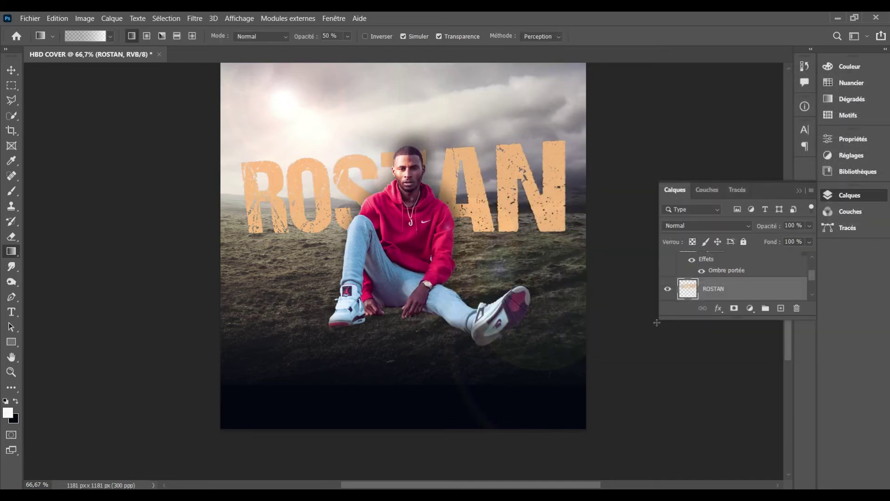
Duplicate the ROSTAN title and mirror the copy horizontally with Free Transform
key("ctrl+j")
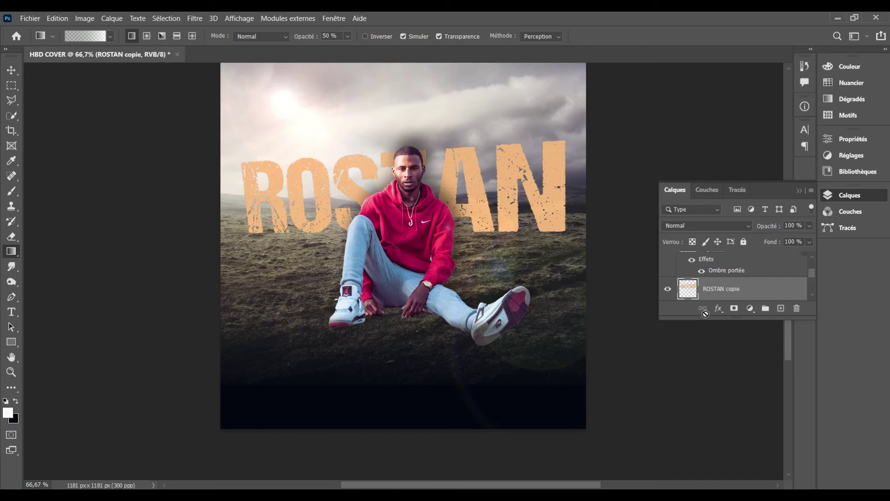
key("ctrl+t")
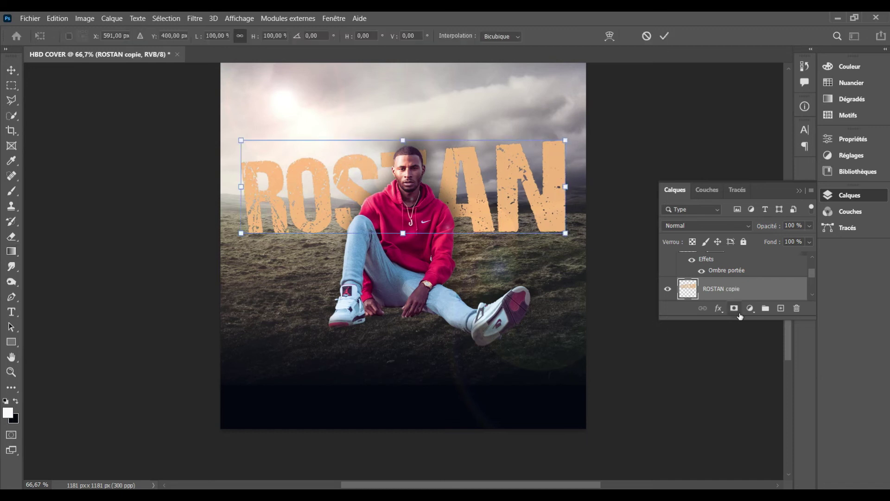
right_click(512, 214)
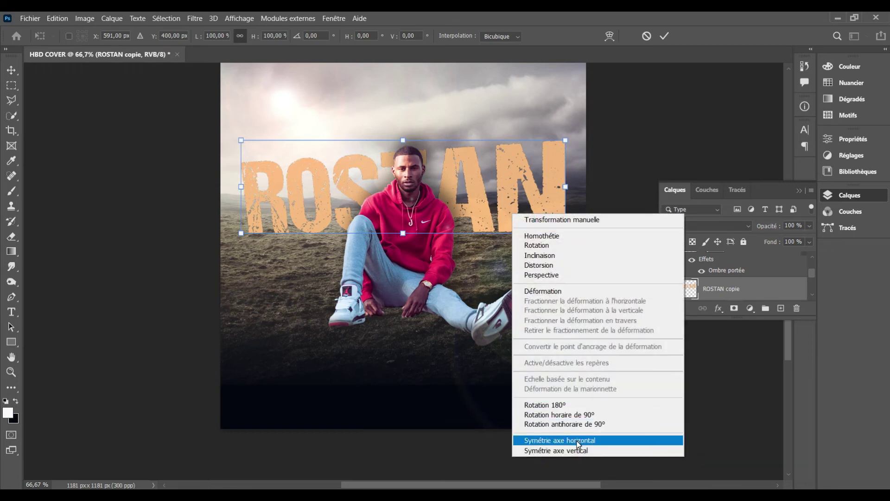
left_click(578, 444)
right_click(494, 199)
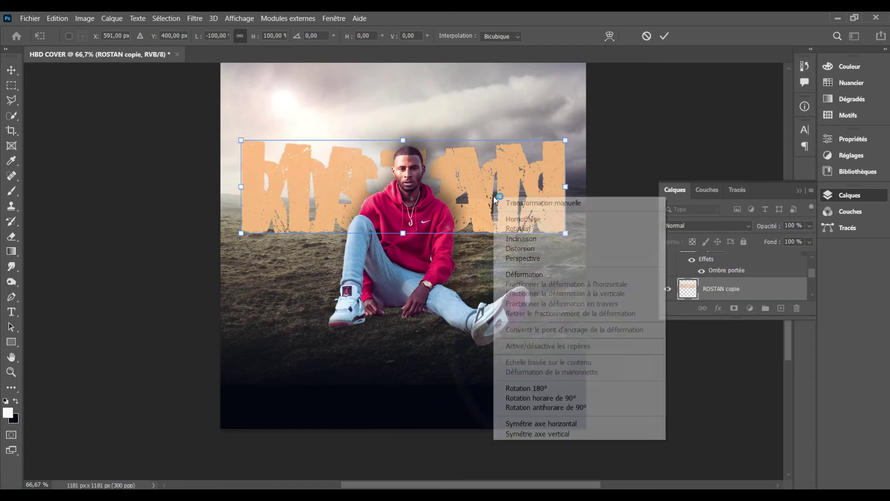
left_click(547, 400)
key("ctrl+z")
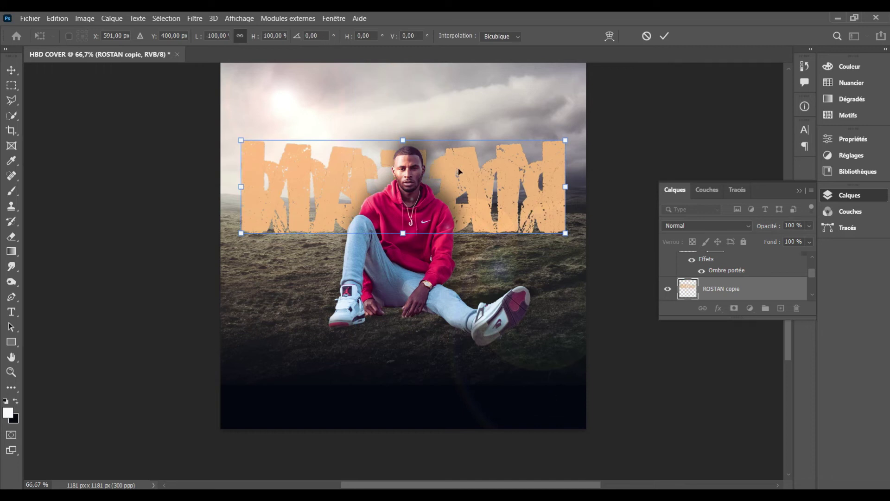
Rotate the ROSTAN copie 180° and place it just beneath the original title
right_click(458, 168)
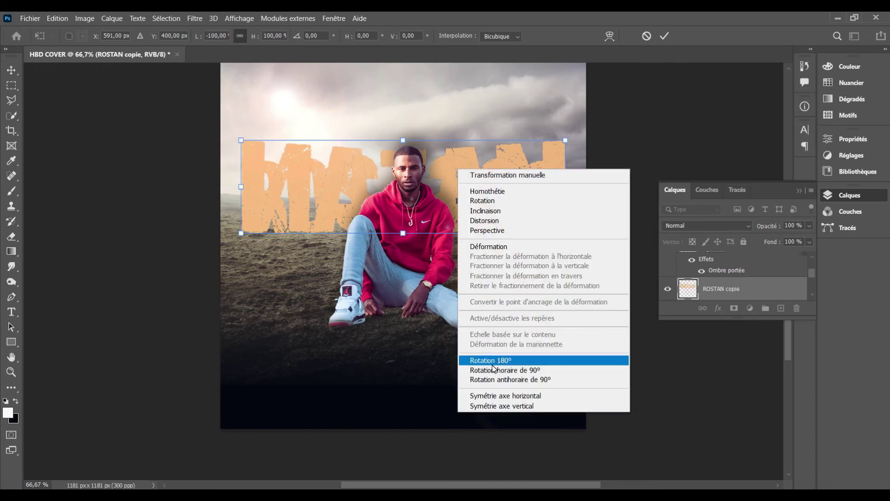
left_click(491, 360)
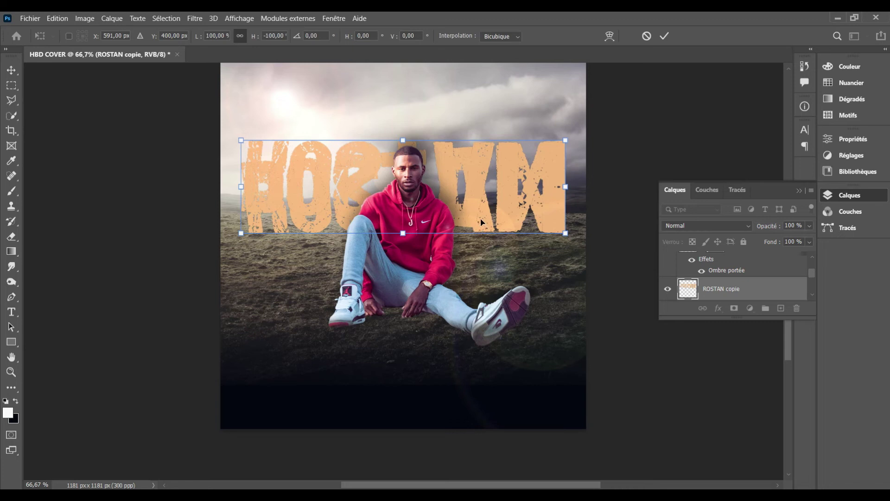
left_click_drag(481, 222, 478, 314)
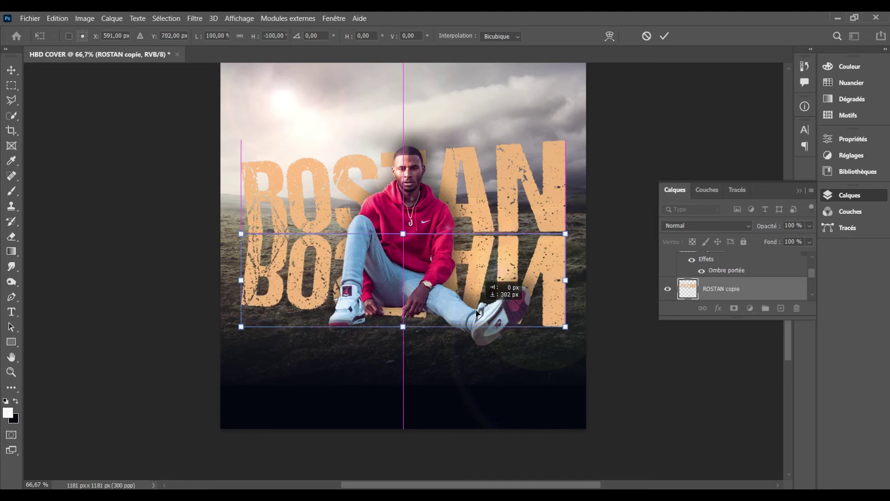
key("Up")
key("Up")
key("Up")
key("Up")
key("Up")
key("Up")
key("Up")
key("Up")
key("Up")
key("Up")
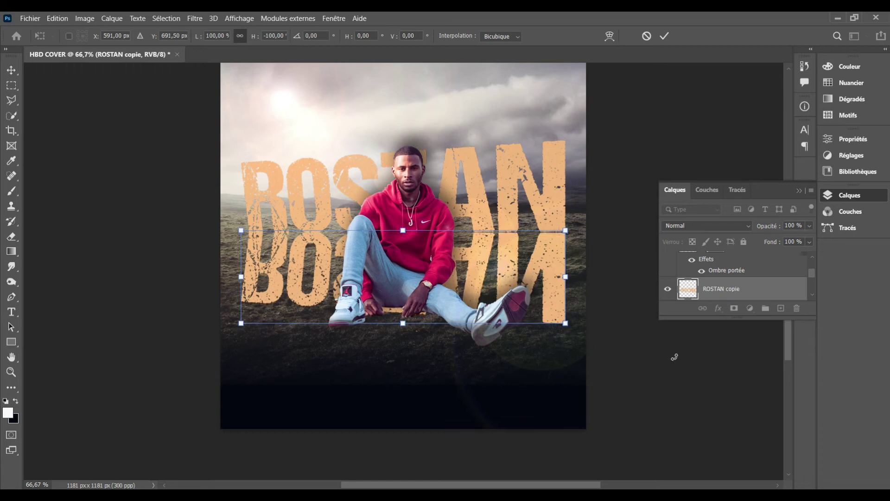
key("Return")
key("g")
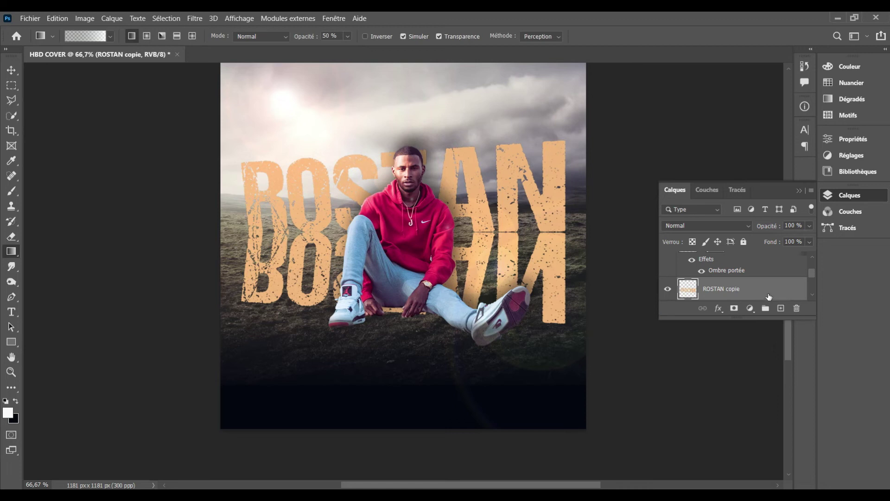
Lower the ROSTAN copie reflection's opacity to 16%
left_click(791, 226)
key("Down")
key("Return")
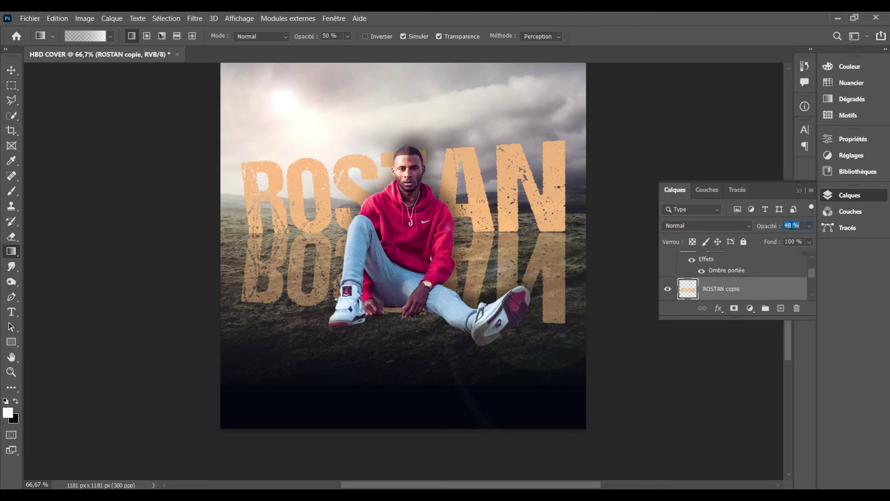
key("Down")
key("Down")
key("Down")
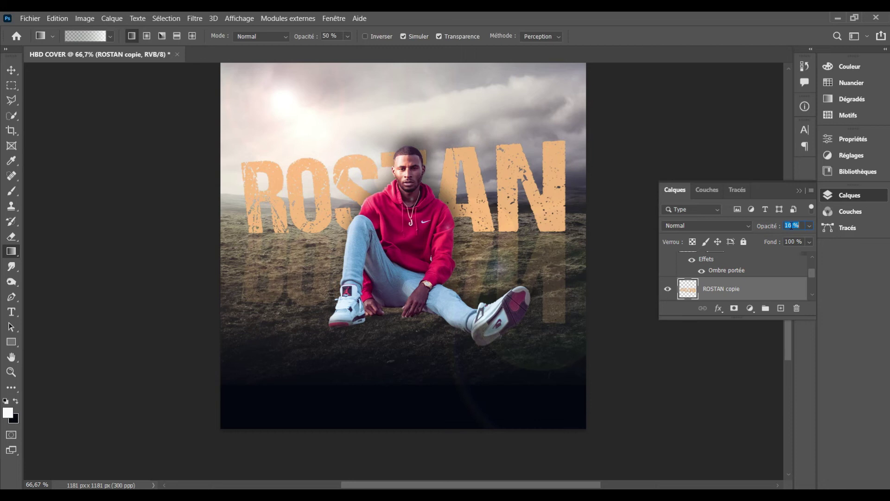
Reduce the reflection's fill to 60% and select the original ROSTAN layer with the Move tool
left_click(789, 242)
key("Down")
key("shift+Down")
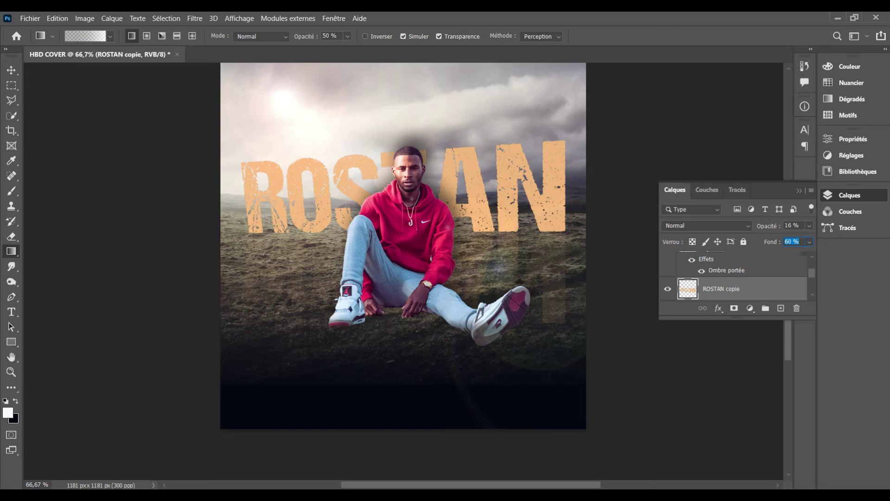
left_click(11, 70)
left_click(549, 185)
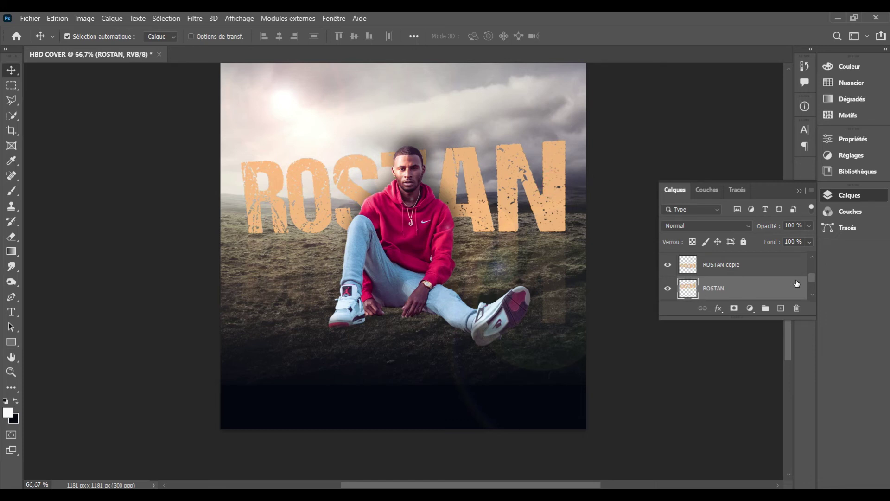
Enable a drop shadow in the ROSTAN layer's style settings
double_click(796, 283)
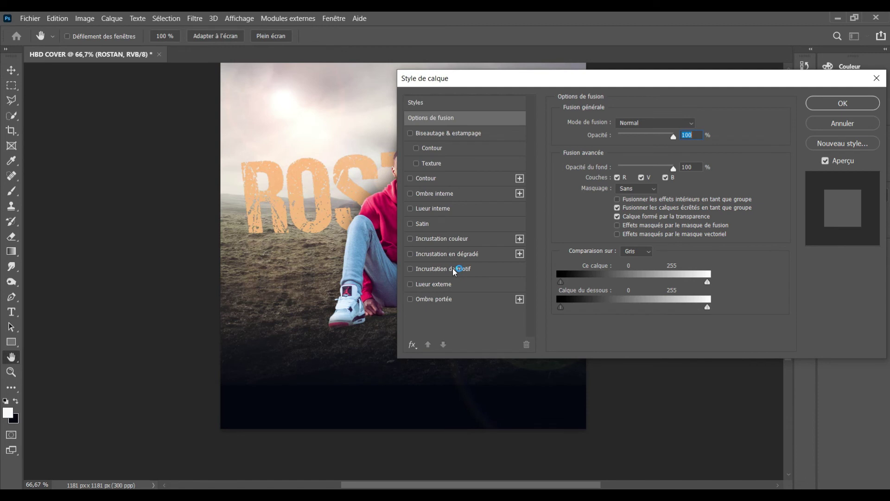
left_click(438, 299)
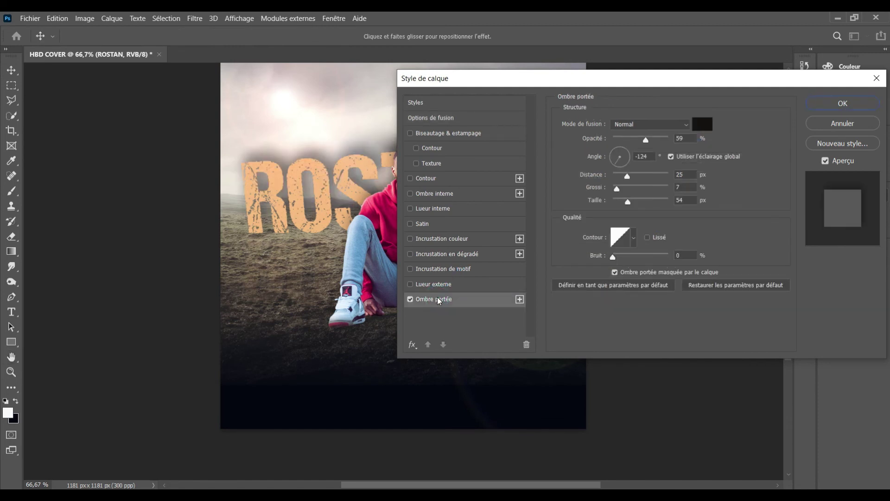
left_click(629, 201)
Set the drop shadow's light angle to 50° (25 px distance, 7% spread, 54 px size)
mouse_move(621, 160)
left_mouse_down()
mouse_move(631, 166)
mouse_move(626, 151)
left_mouse_up()
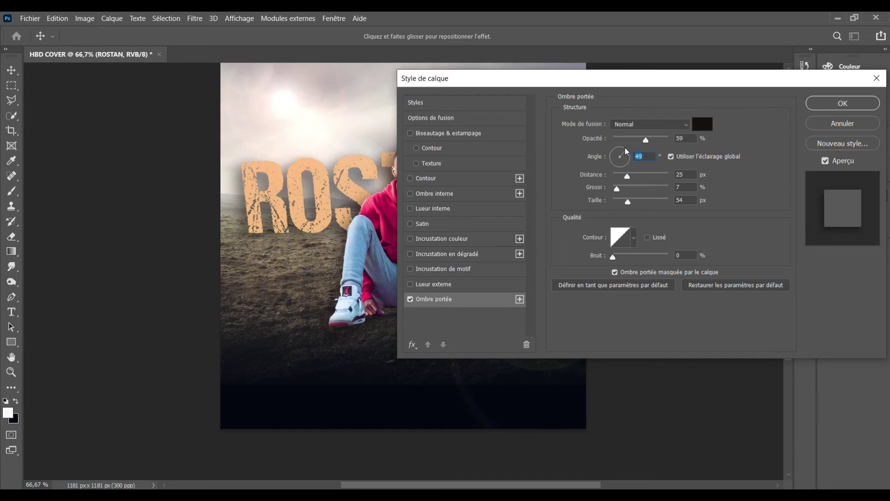
left_click_drag(626, 150, 613, 165)
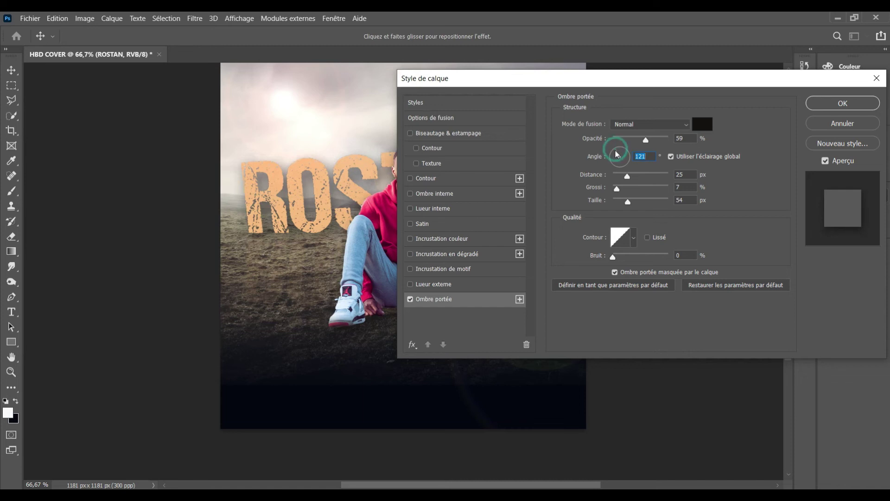
left_click_drag(617, 168, 622, 167)
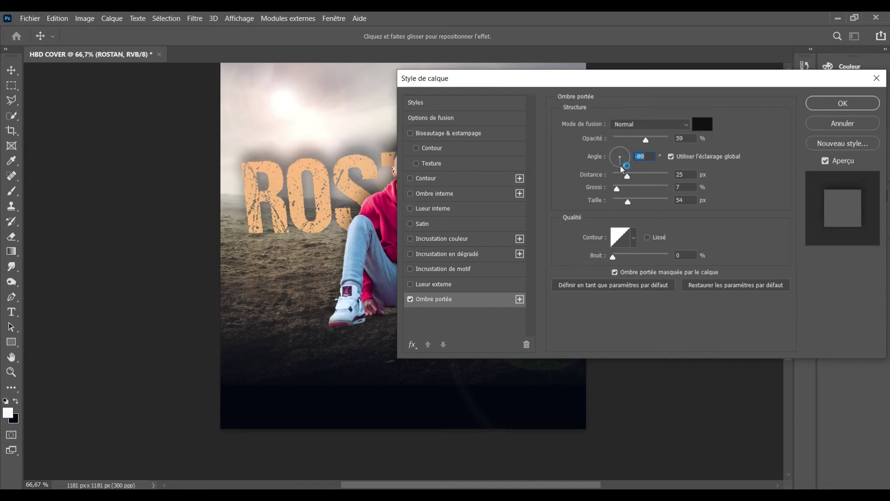
left_click(626, 169)
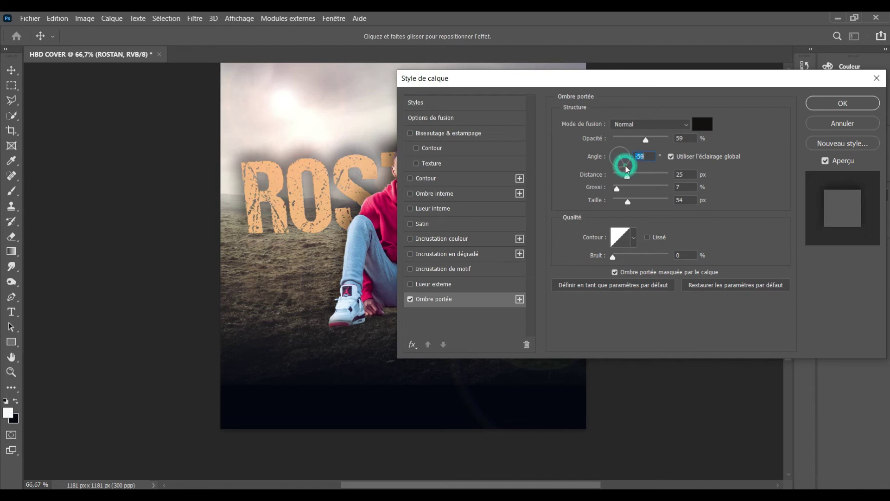
left_click_drag(626, 168, 635, 164)
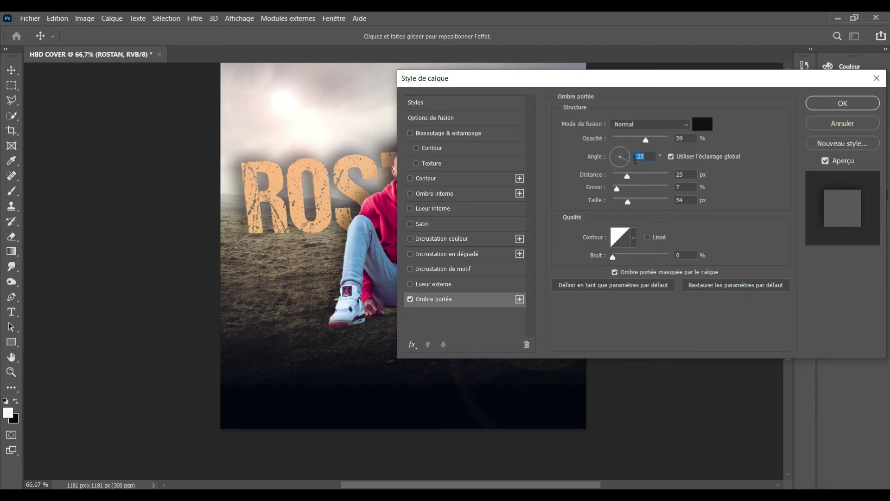
left_click(637, 157)
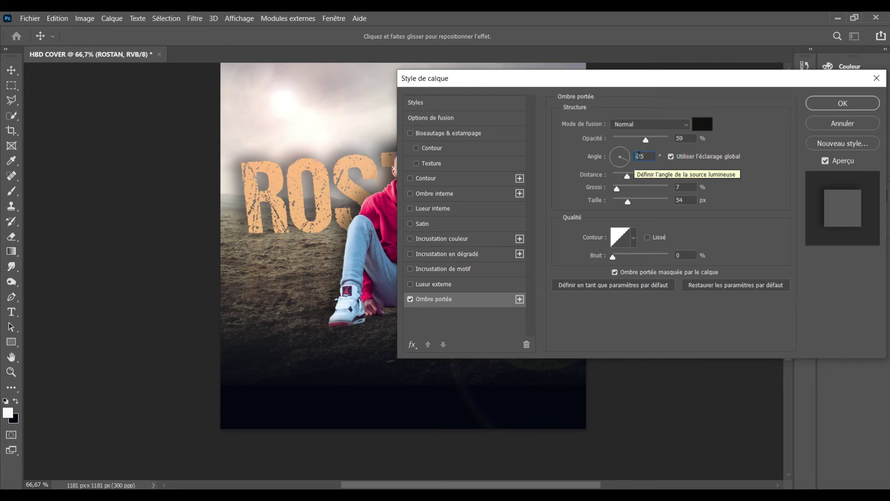
left_click(628, 159)
left_click_drag(629, 161, 628, 148)
left_click(628, 148)
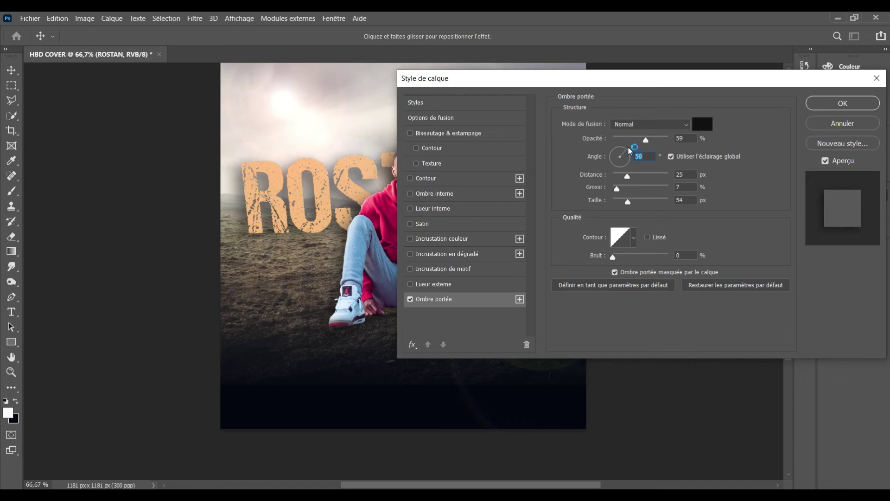
left_click(829, 106)
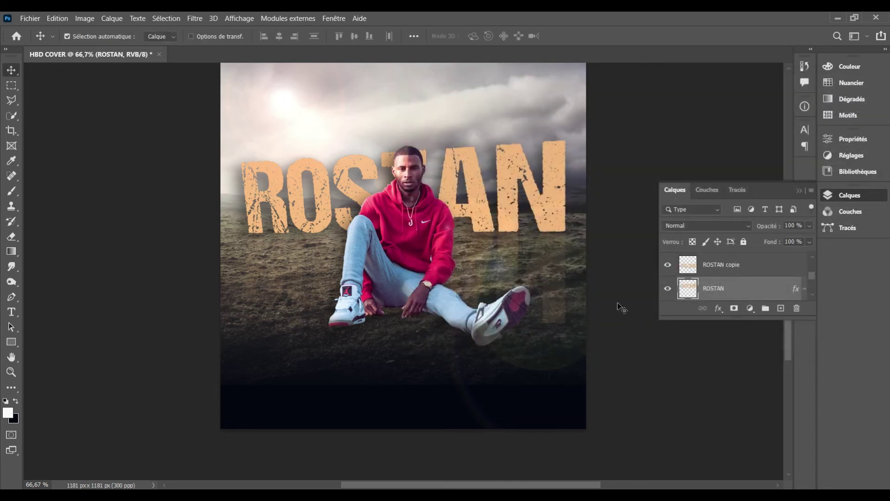
Give ROSTAN an inner Bevel & Emboss with 168% depth, 185 px size and 8 px soften
double_click(758, 290)
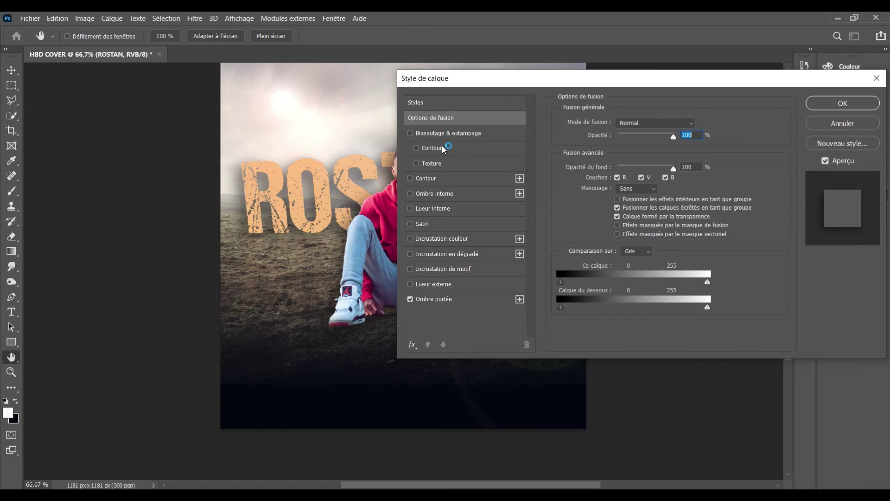
left_click(435, 133)
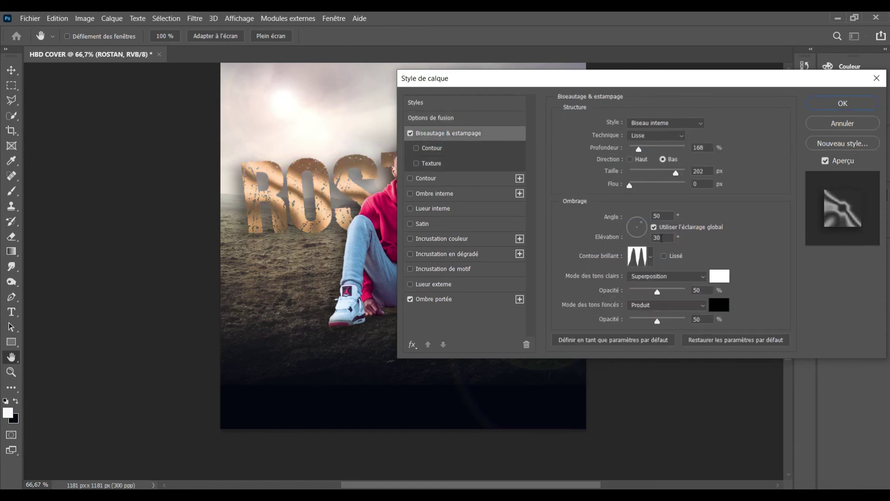
mouse_move(695, 83)
left_mouse_down()
mouse_move(834, 53)
mouse_move(779, 71)
left_mouse_up()
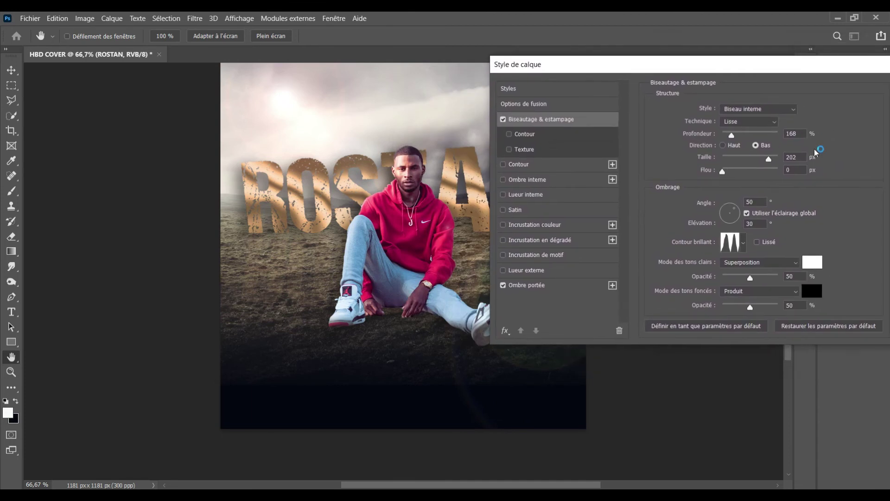
mouse_move(774, 159)
left_mouse_down()
mouse_move(725, 160)
mouse_move(765, 160)
mouse_move(749, 173)
left_mouse_up()
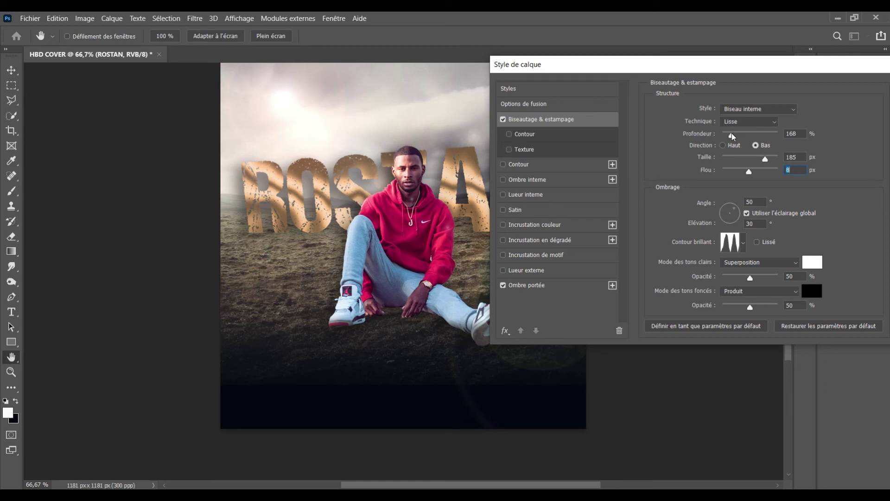
Give the ROSTAN title a Bevel & Emboss with 1000% depth and 4 px size, then apply it
left_click_drag(732, 136, 773, 140)
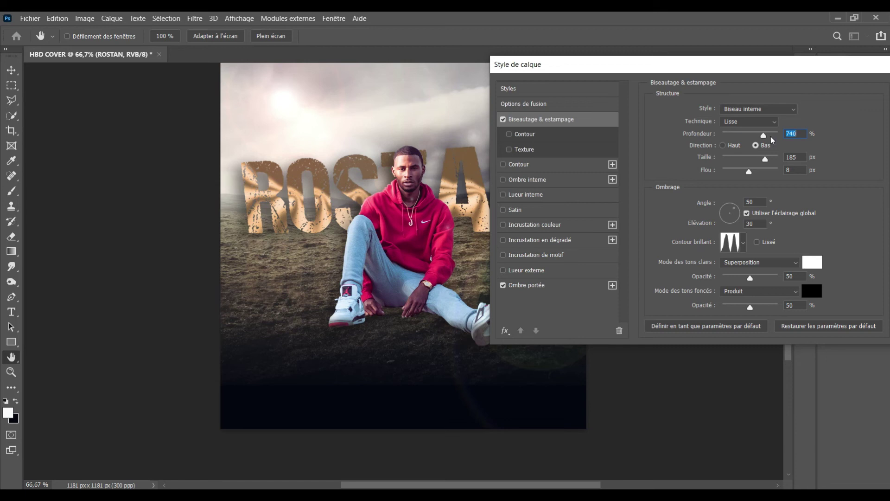
left_click_drag(767, 160, 743, 158)
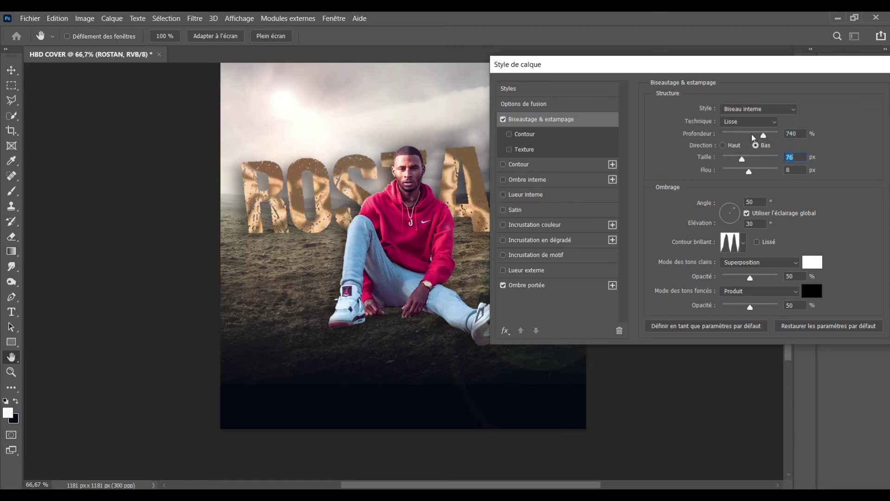
left_click(776, 135)
mouse_move(743, 160)
left_mouse_down()
mouse_move(783, 165)
mouse_move(725, 160)
left_mouse_up()
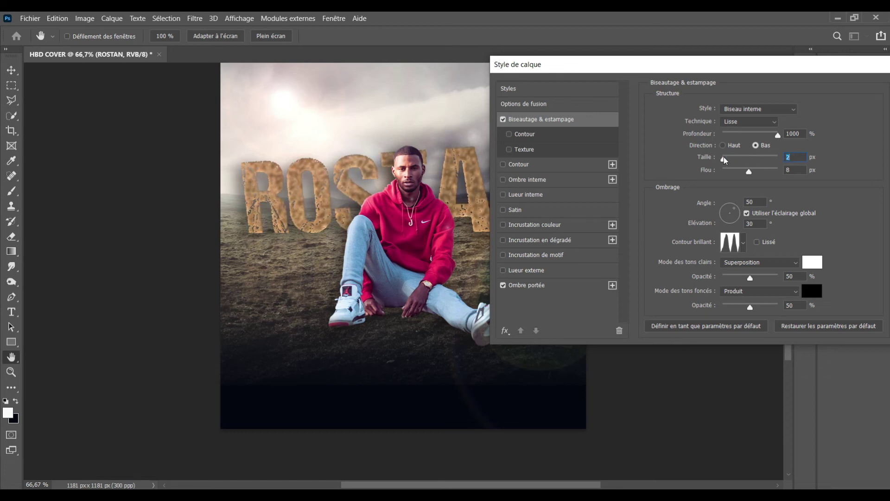
left_click_drag(724, 160, 726, 159)
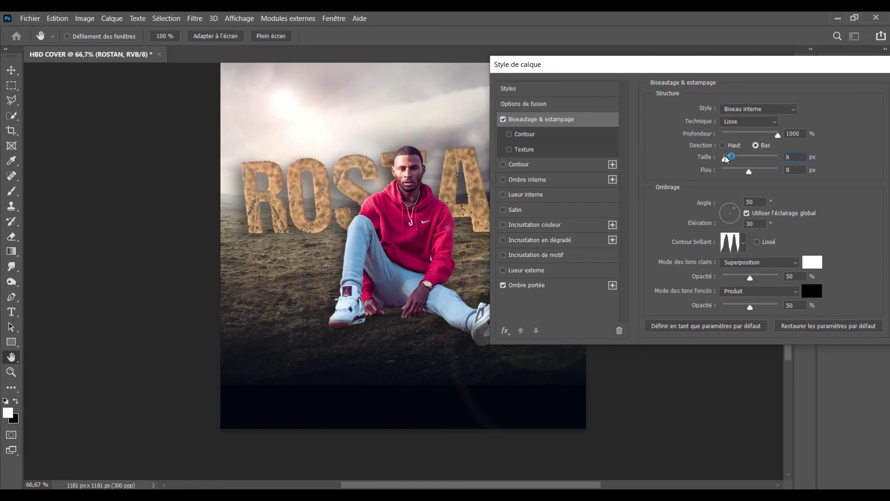
mouse_move(720, 68)
left_mouse_down()
mouse_move(683, 285)
mouse_move(808, 174)
left_mouse_up()
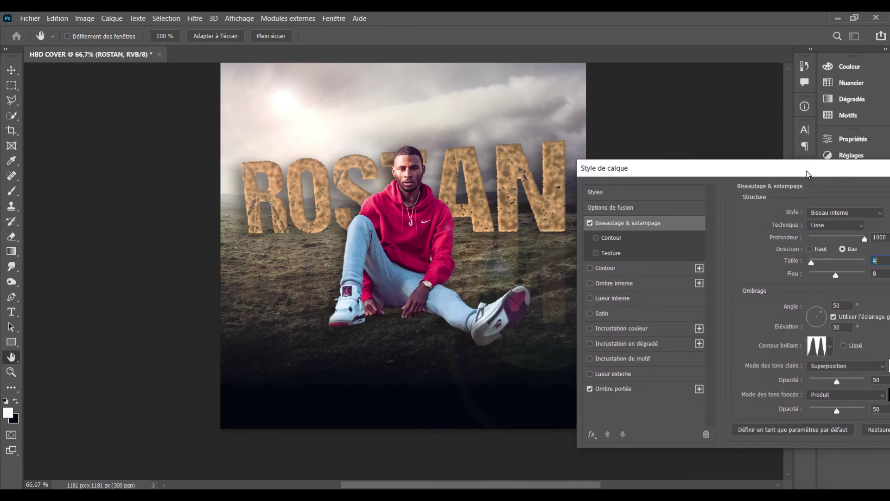
mouse_move(806, 177)
left_mouse_down()
mouse_move(795, 115)
mouse_move(765, 85)
mouse_move(785, 61)
mouse_move(674, 51)
left_mouse_up()
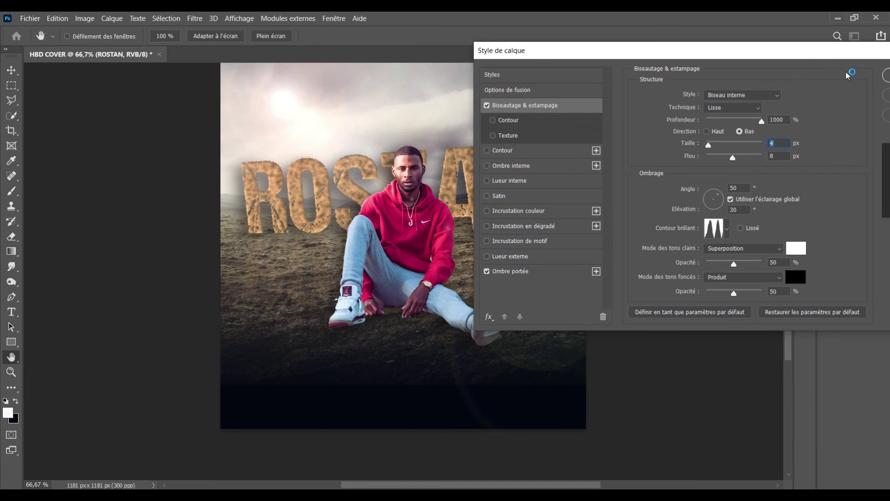
left_click(886, 77)
left_click(886, 77)
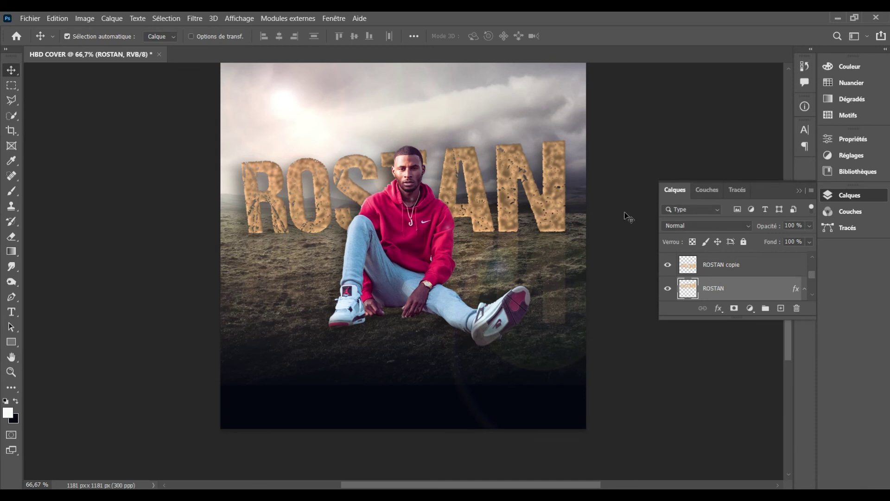
With Calque 2 selected, draw a paragraph text box near the cover's bottom at 10 pt
left_click(423, 254)
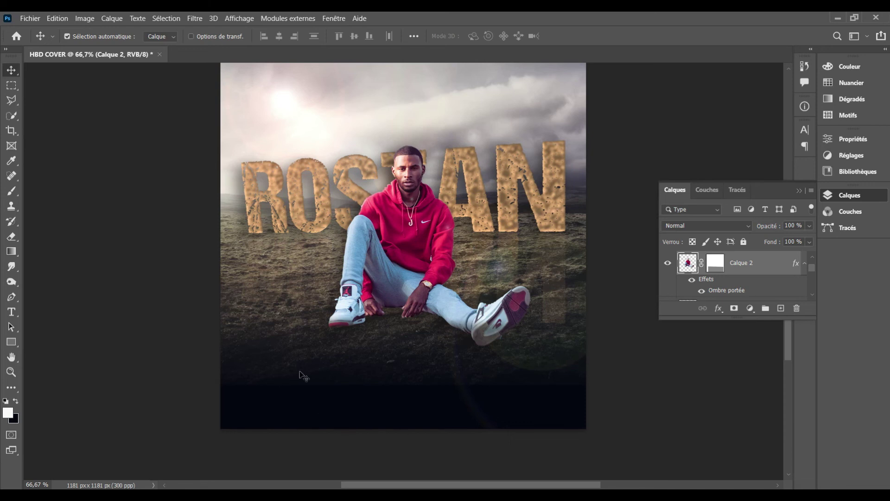
left_click(12, 312)
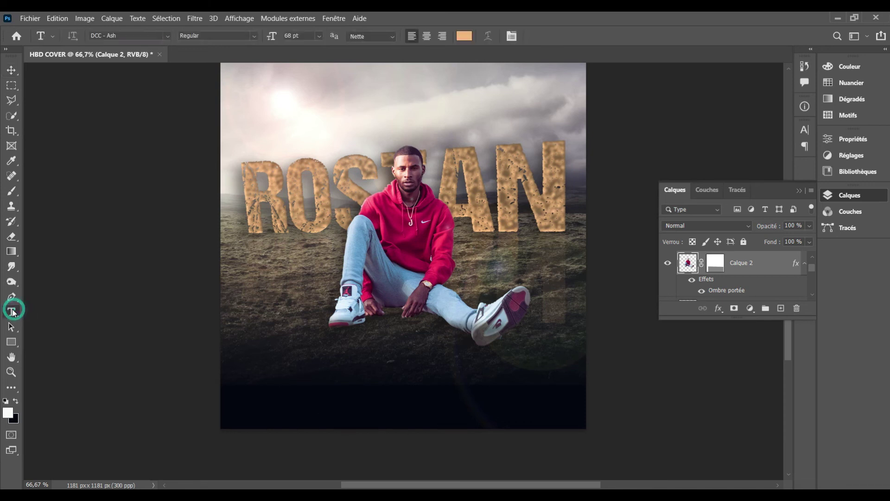
mouse_move(314, 360)
left_mouse_down()
mouse_move(497, 396)
mouse_move(504, 407)
left_mouse_up()
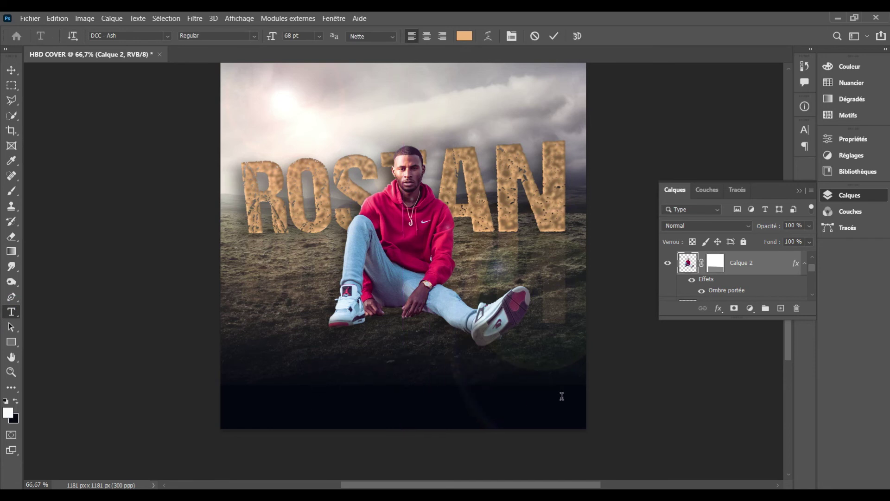
left_click(297, 37)
type("10")
key("Return")
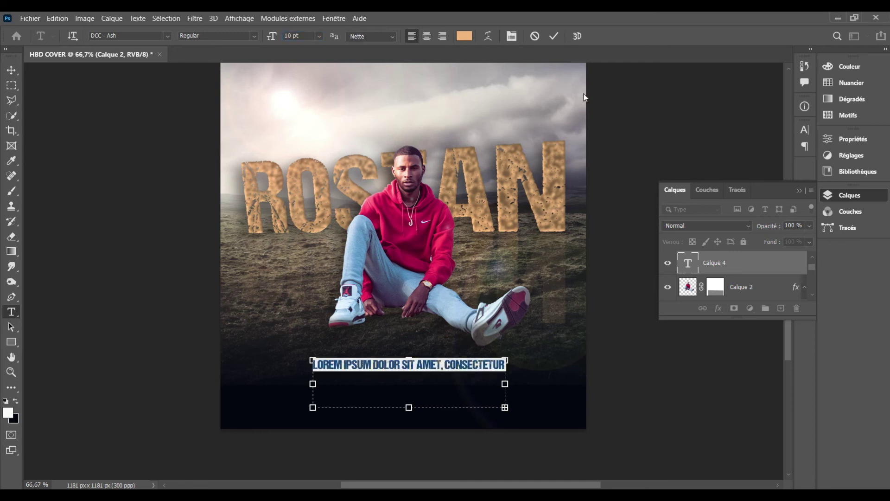
Give the paragraph 10 pt leading, widen its box leftward, and centre-align it
left_click(805, 130)
left_click(759, 161)
type("10")
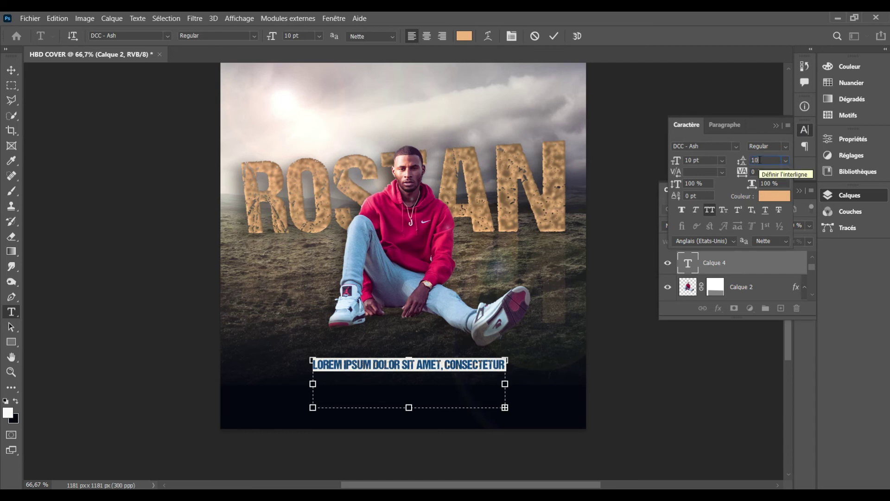
key("Return")
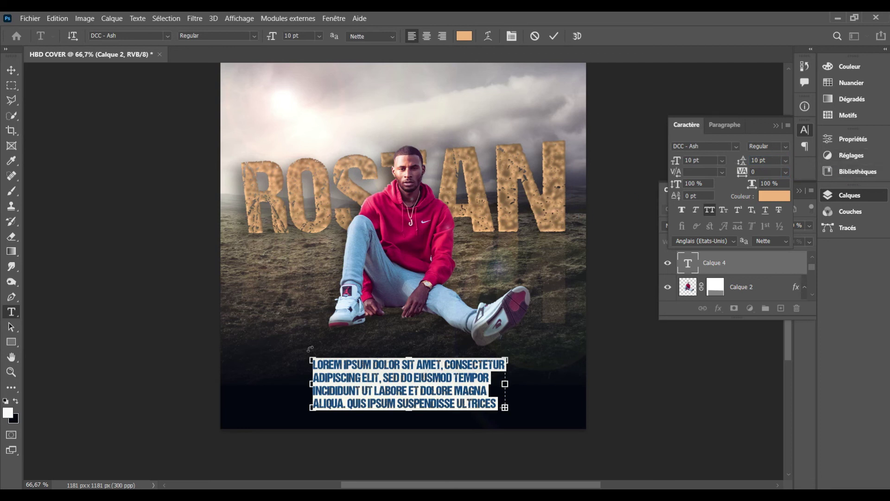
left_click_drag(312, 383, 287, 384)
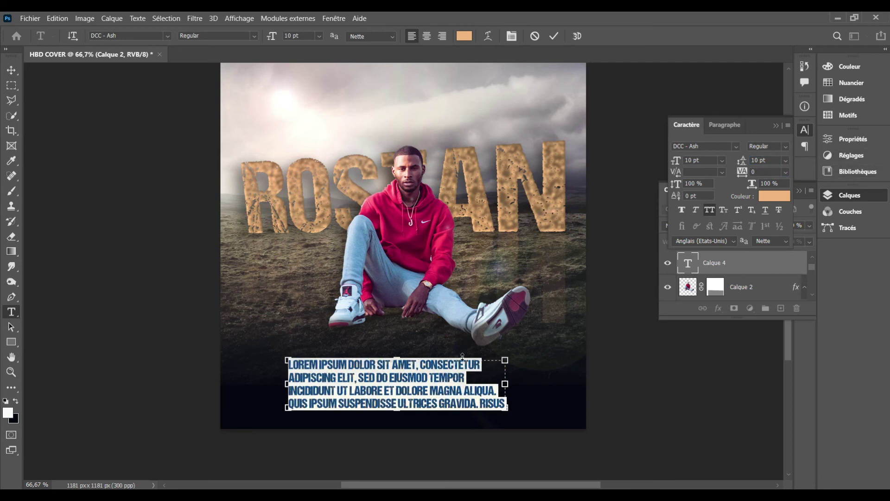
left_click(427, 37)
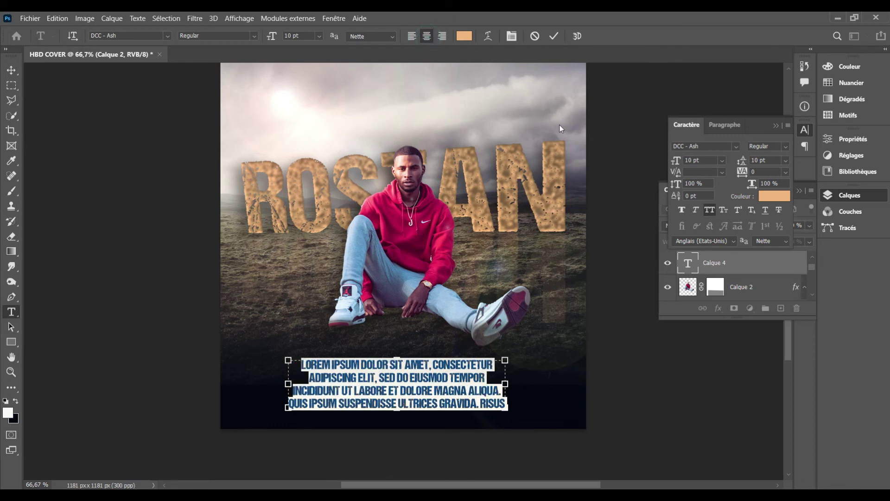
Reduce the paragraph's font size and leading to 7 pt
left_click(693, 160)
key("Down")
key("Down")
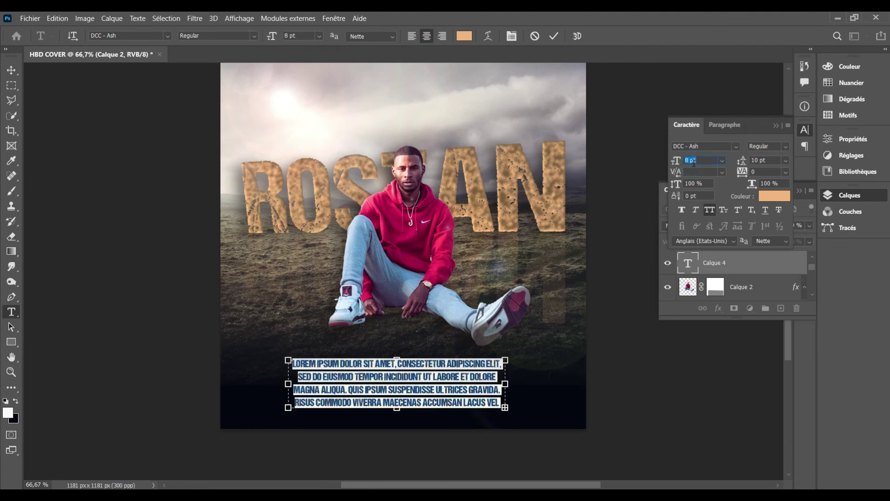
key("Down")
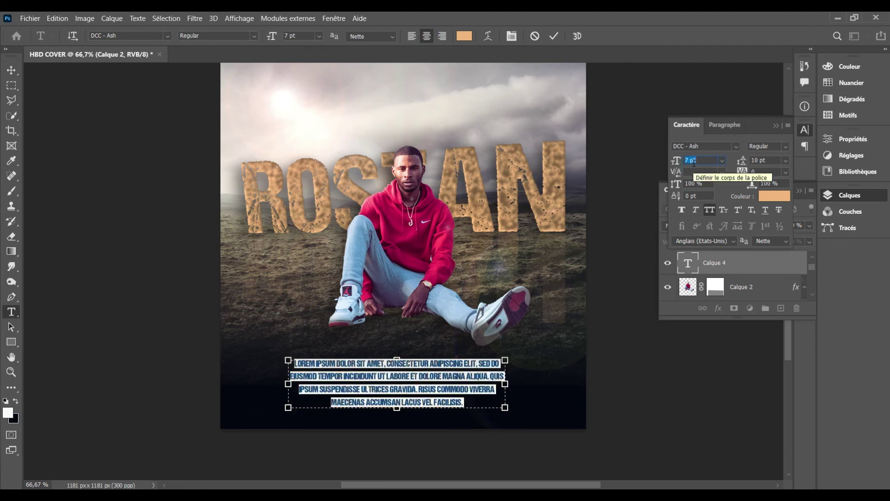
left_click(754, 160)
key("Down")
key("Down")
key("Down")
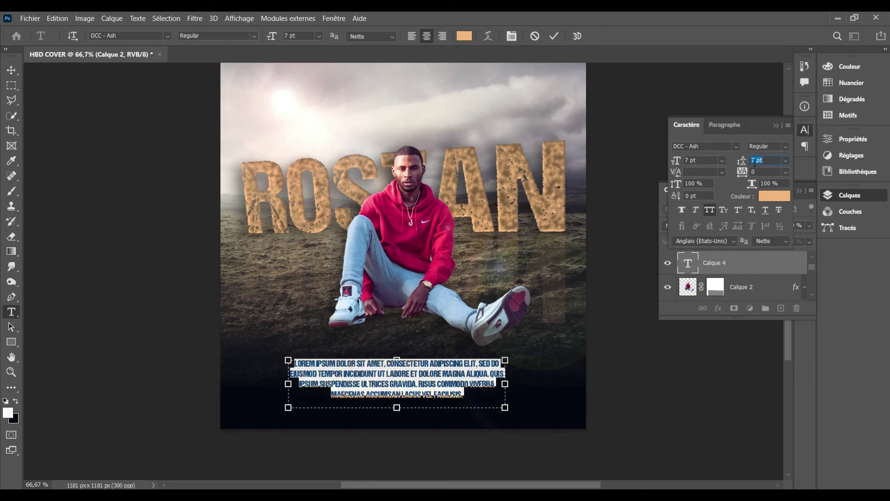
Recolour the paragraph to light grey #d5d1cd sampled from the image, then close the Character panel
left_click(465, 38)
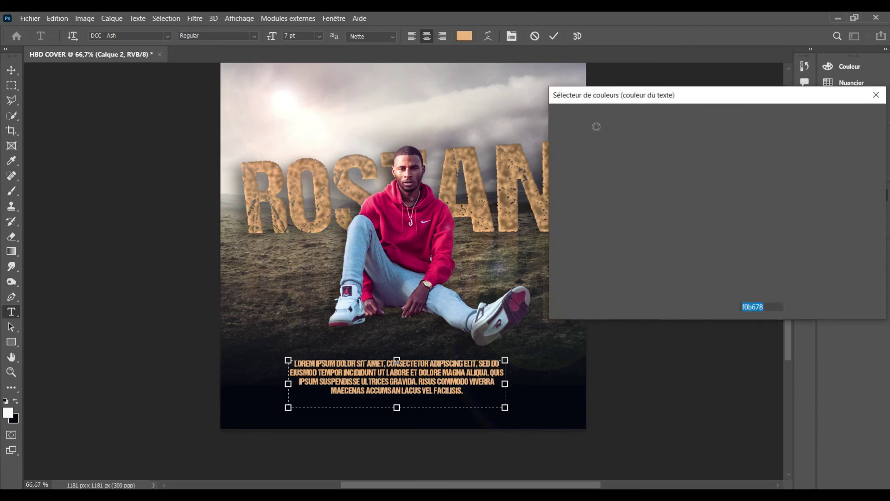
left_click(558, 127)
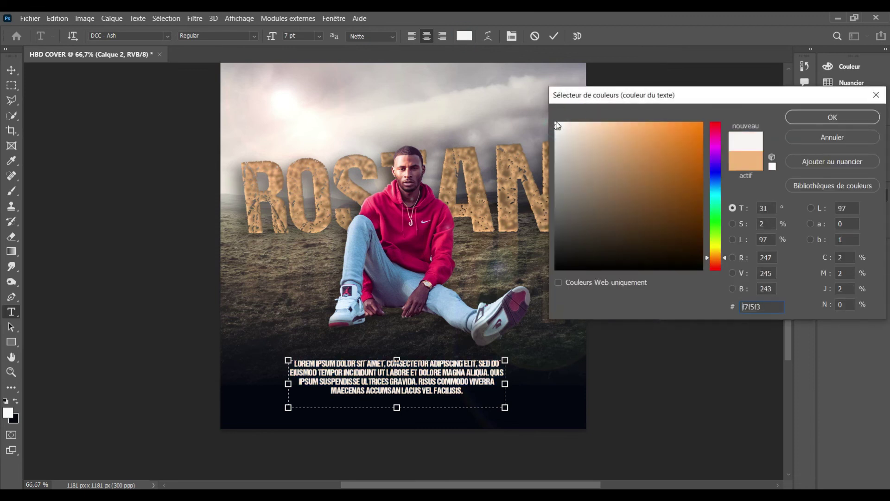
left_click(500, 83)
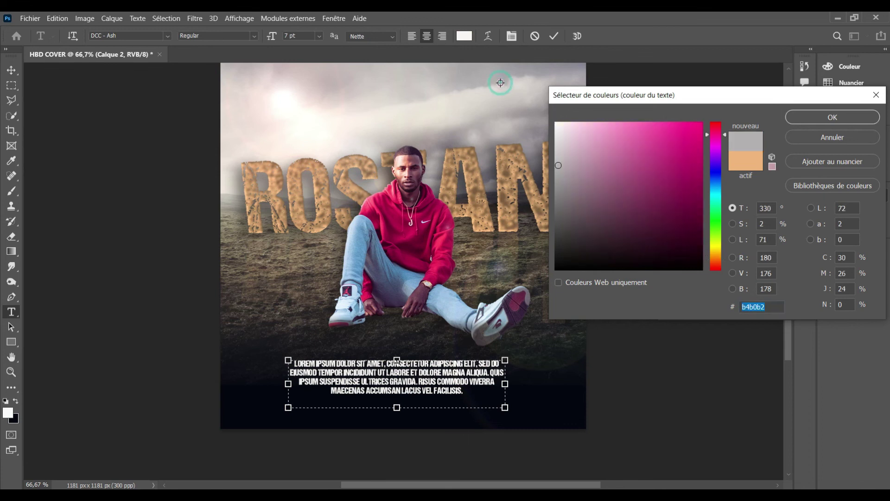
left_click(510, 89)
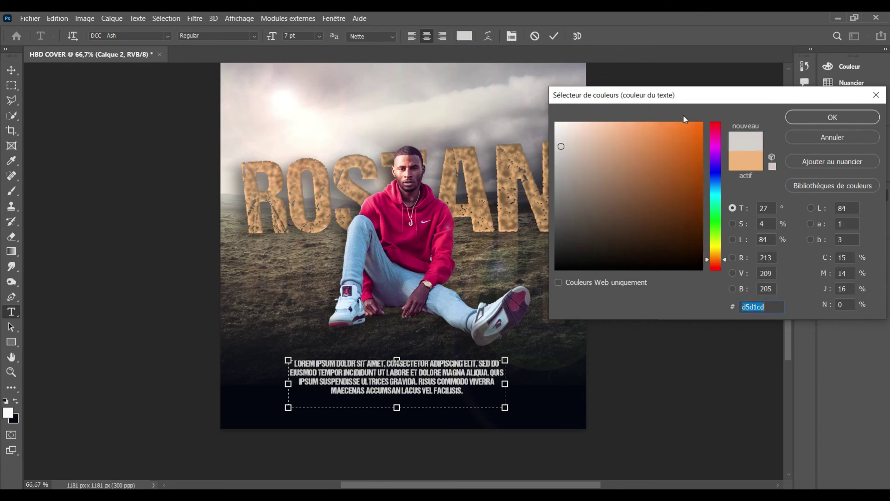
left_click(795, 121)
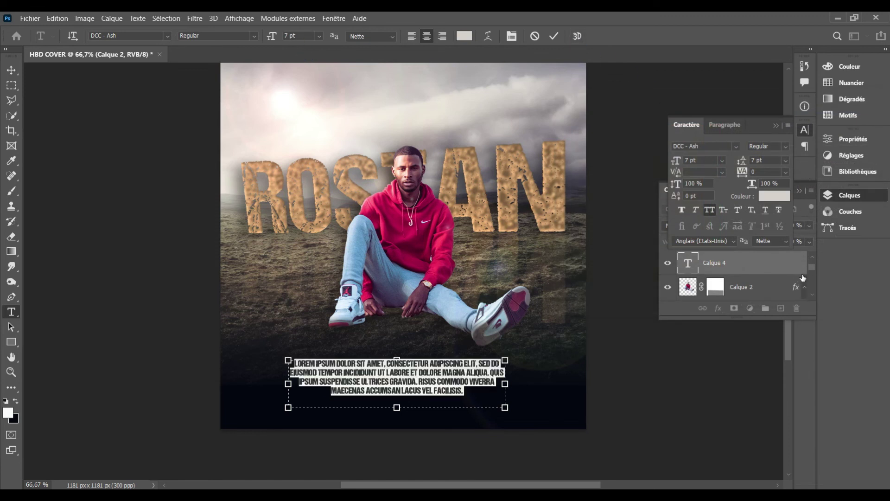
left_click(778, 127)
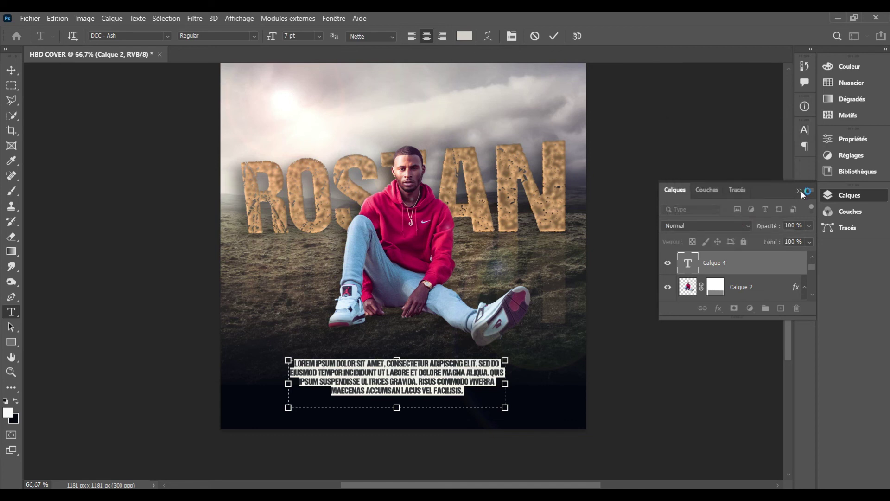
Commit the paragraph text and reselect the paragraph layer
key("ctrl+Return")
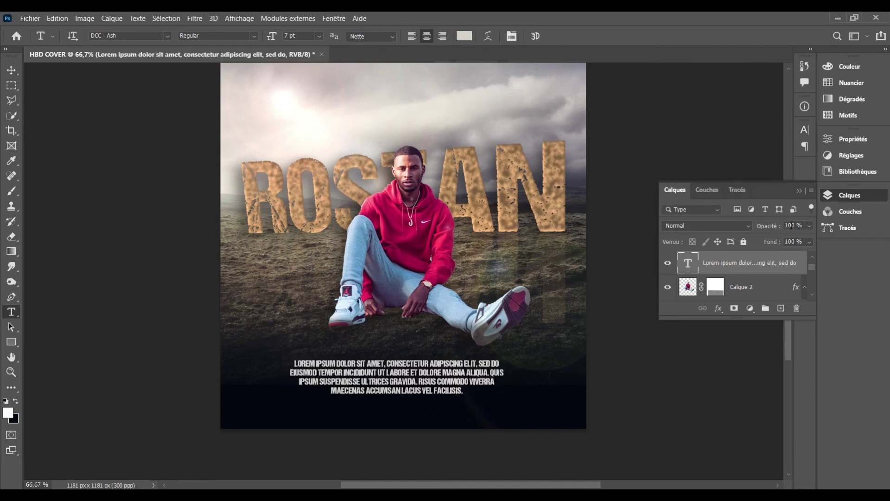
left_click(791, 226)
key("Down")
key("Tab")
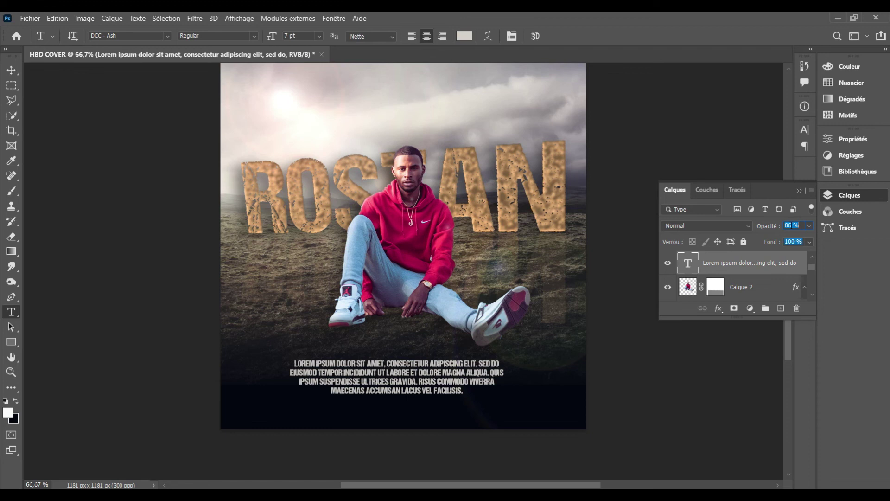
left_click(748, 282)
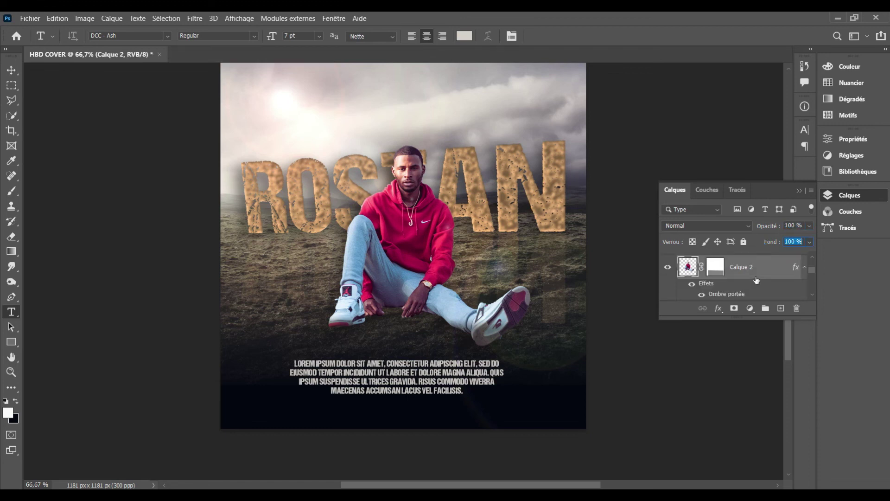
left_click(429, 368)
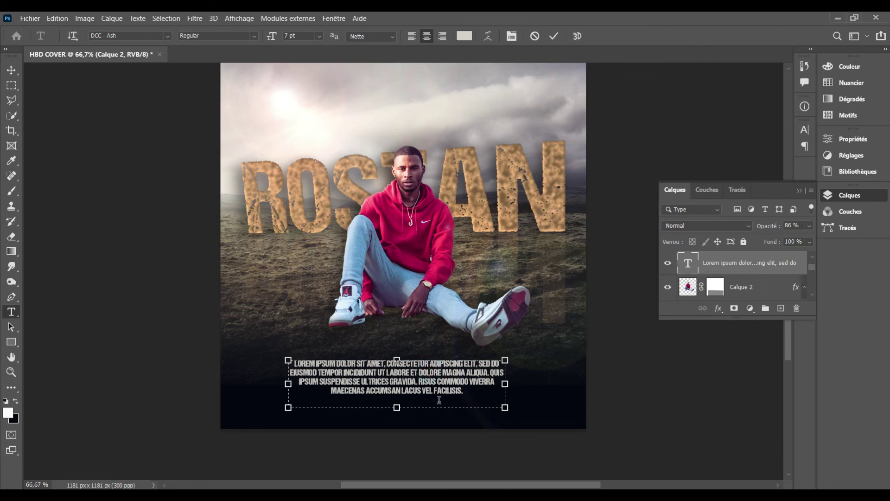
key("ctrl+a")
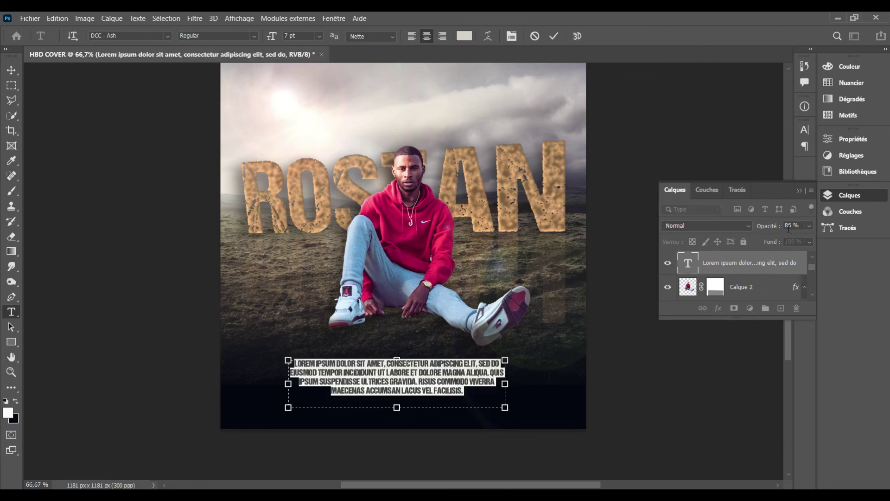
key("ctrl+Return")
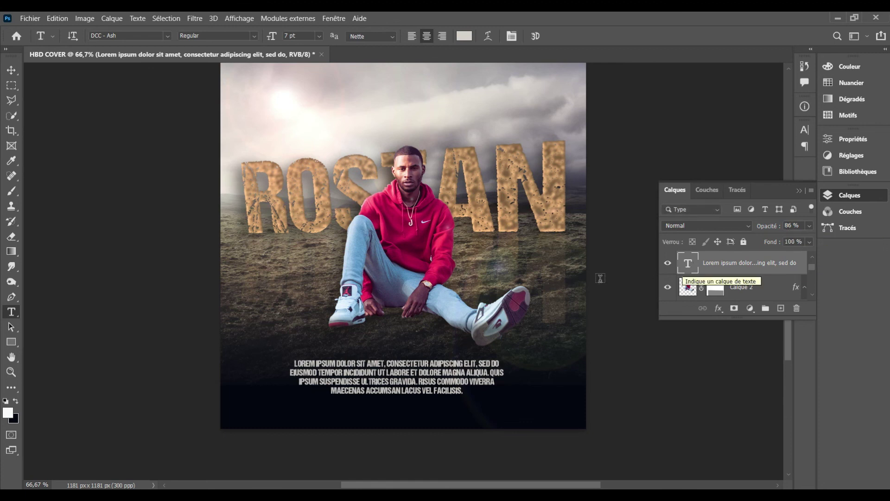
left_click(439, 374)
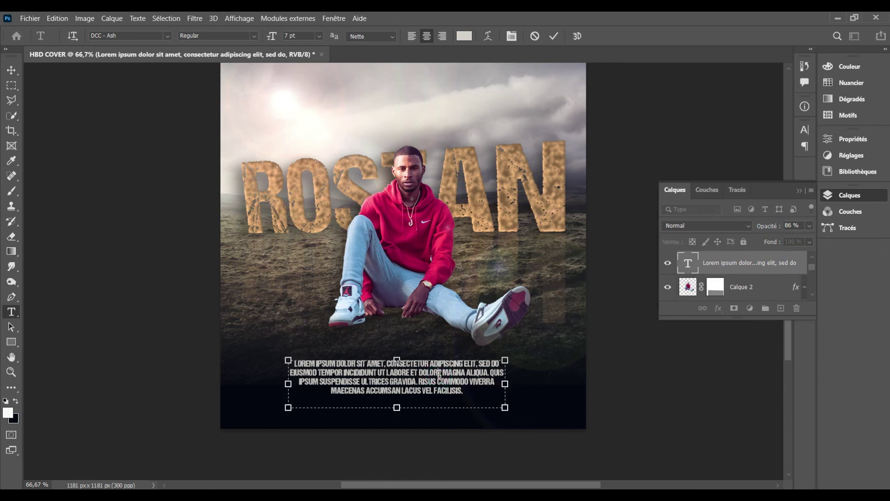
Set the paragraph layer to 100% opacity and Lumière vive blending, after trying Incrustation
left_click(725, 227)
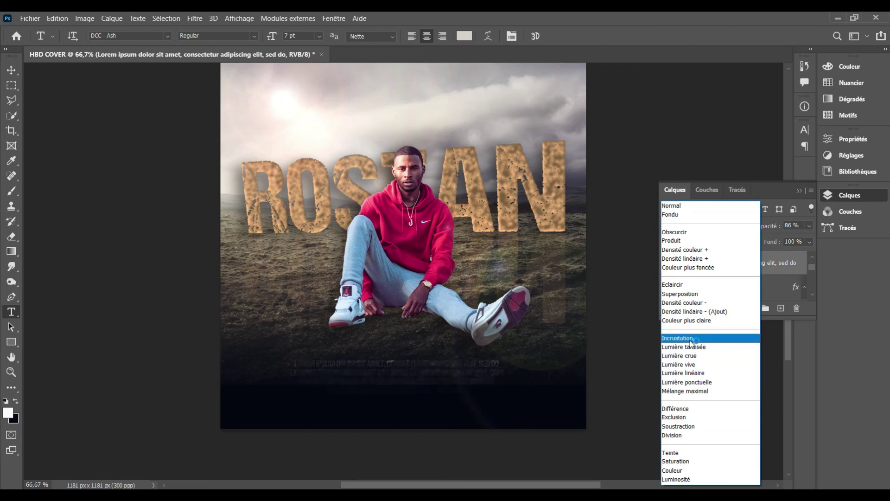
left_click(691, 341)
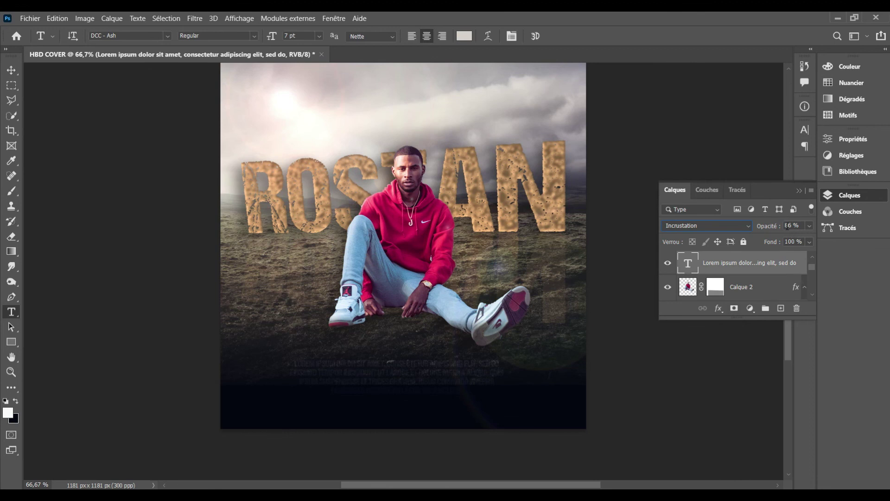
key("Up")
type("100")
key("Return")
left_click(731, 226)
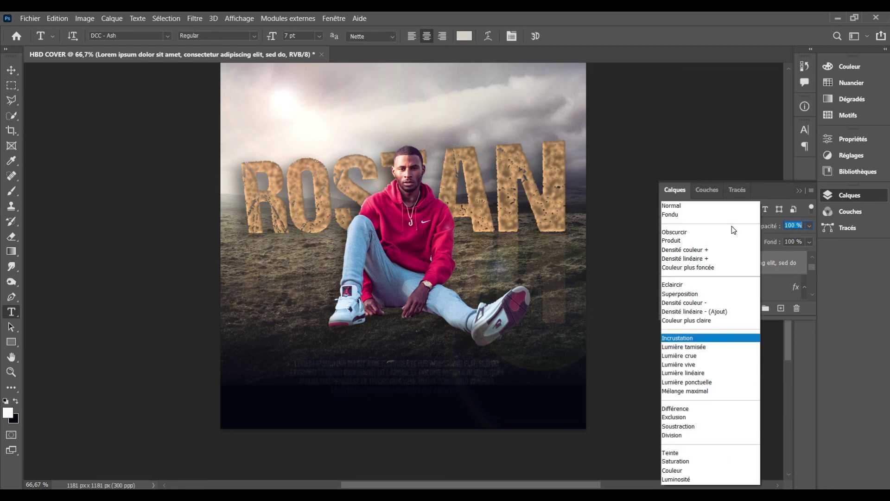
left_click(697, 365)
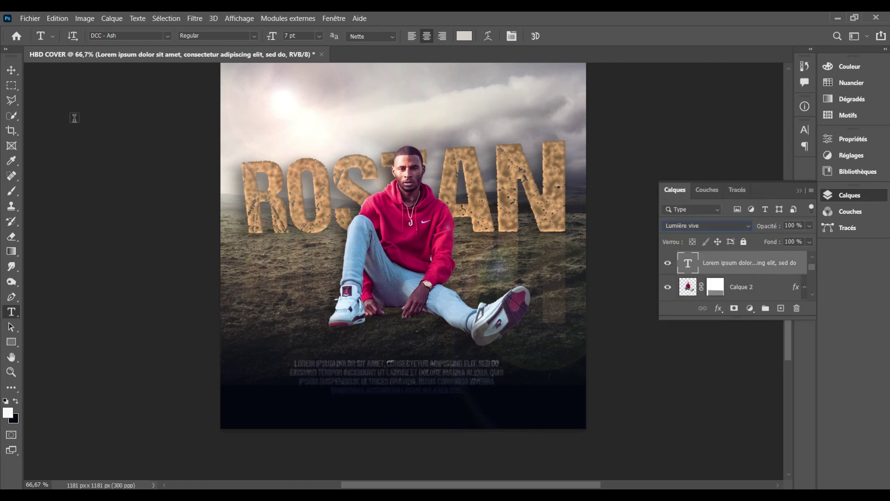
Shift the paragraph slightly right and down, and nudge the ROSTAN title up
left_click(11, 69)
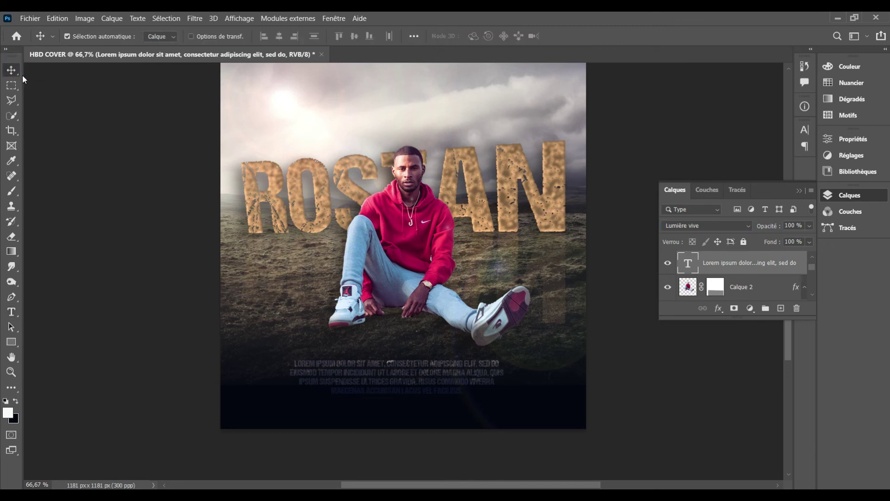
left_click_drag(365, 374, 382, 385)
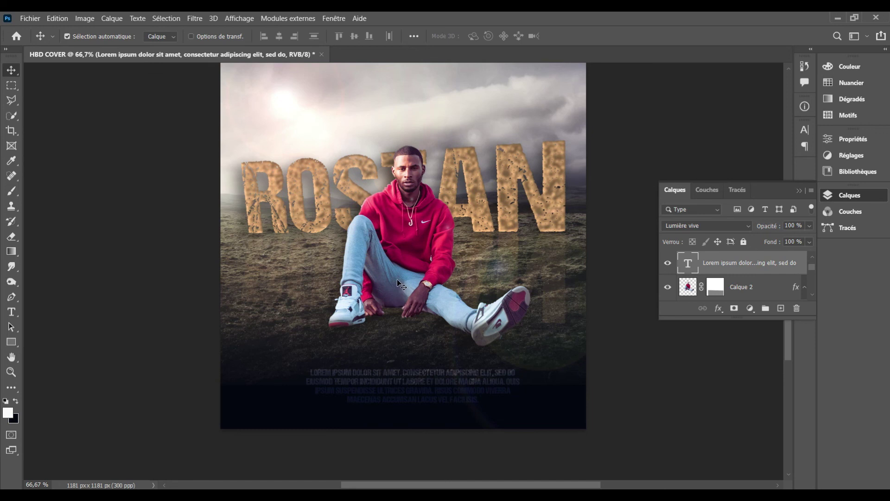
left_click_drag(469, 201, 469, 196)
key("shift+Up")
key("shift+Up")
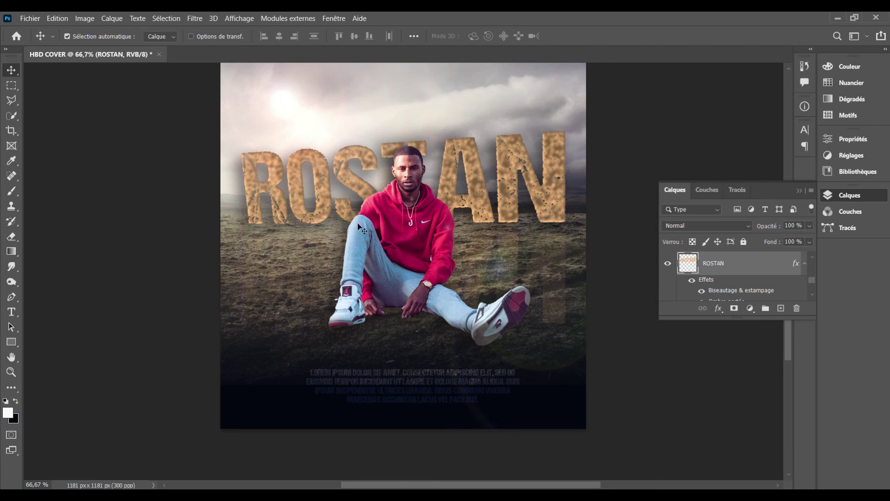
Duplicate the ROSTAN title and give the copy a dark blue Color Overlay sampled from the canvas
left_click(327, 212)
left_click(564, 300, "alt")
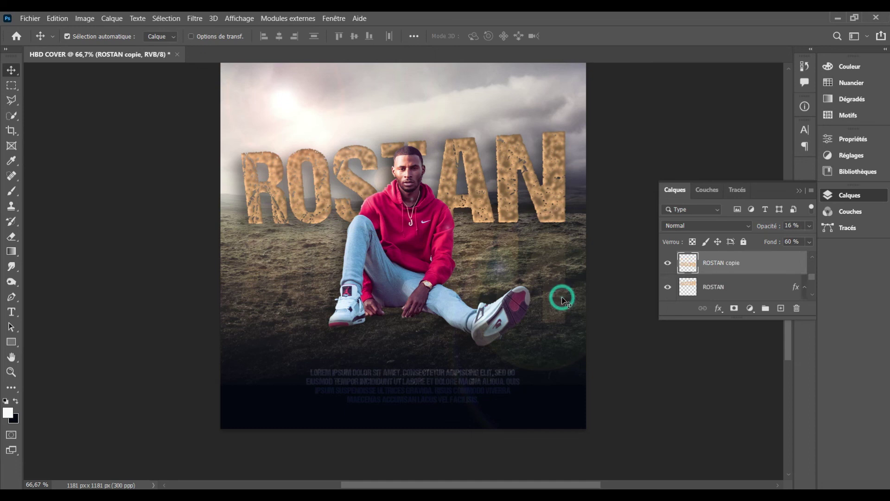
double_click(794, 260)
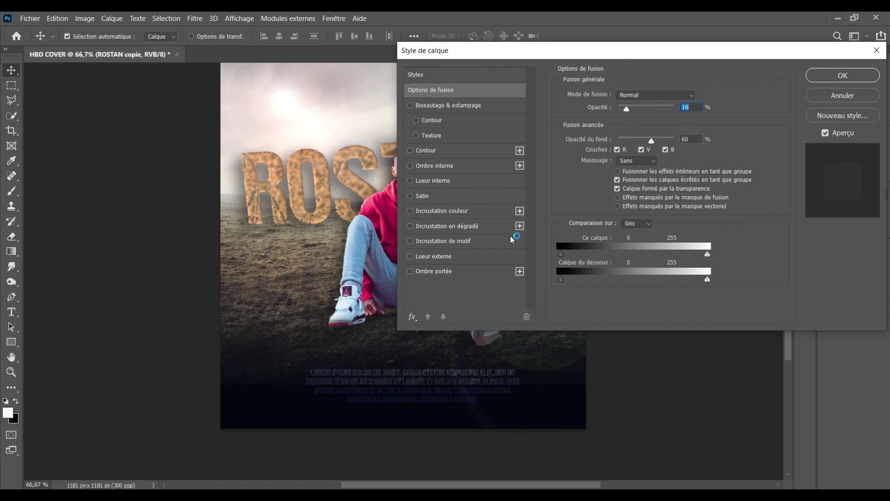
left_click(466, 212)
left_click(702, 97)
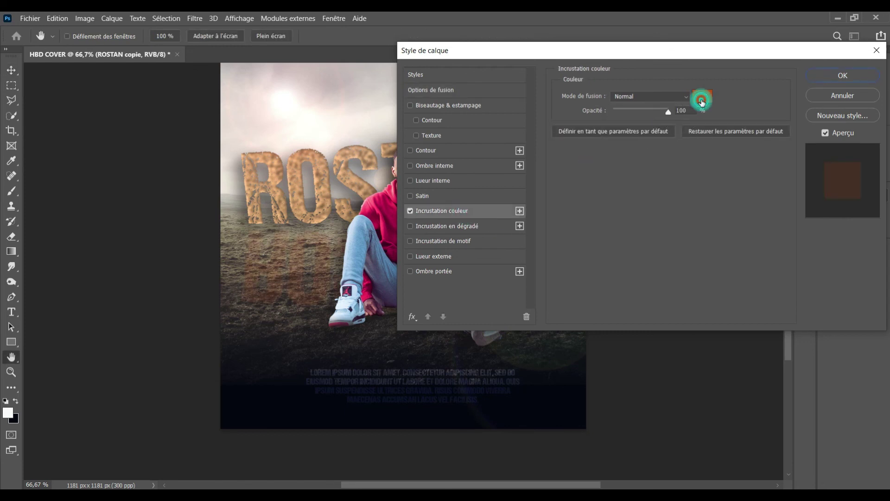
left_click(245, 423)
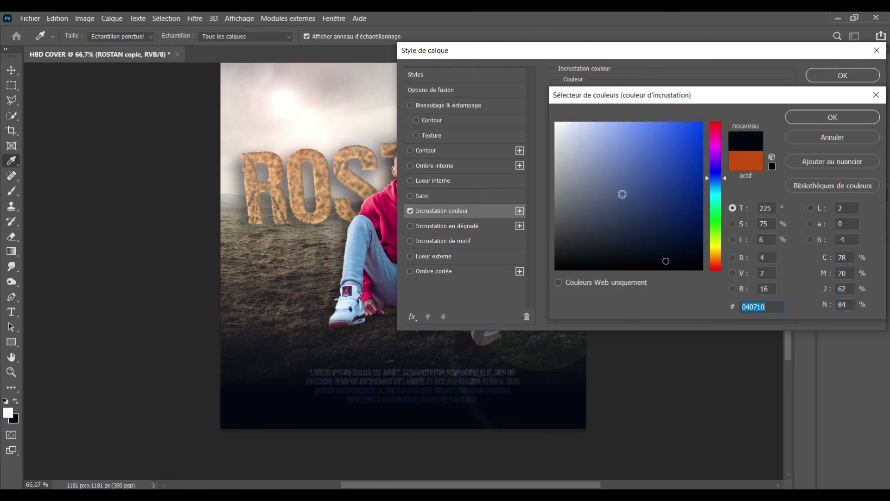
left_click(816, 117)
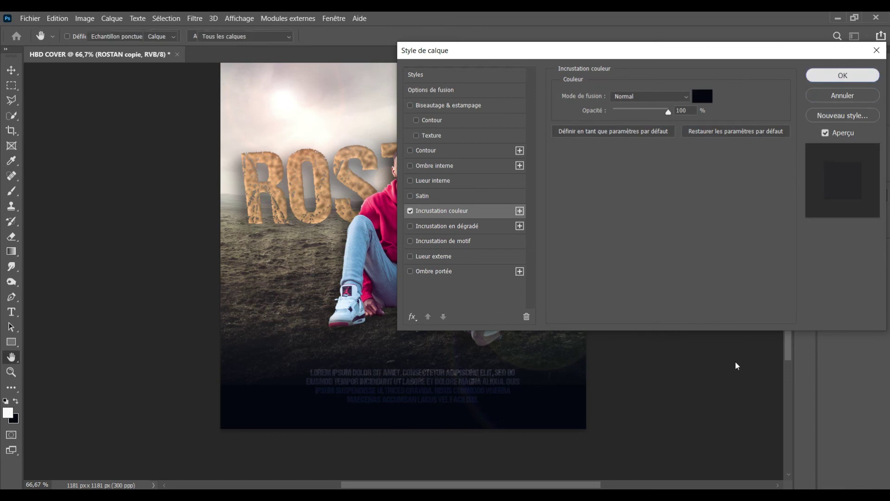
Apply the style, raise the copy's opacity slightly, and move the paragraph up and left
key("Return")
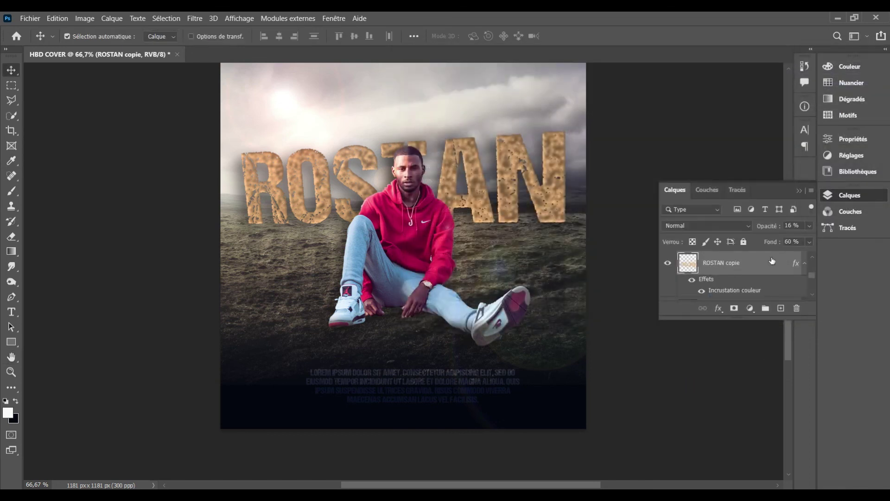
key("Up")
key("Up")
key("Up")
key("Up")
key("Up")
key("Up")
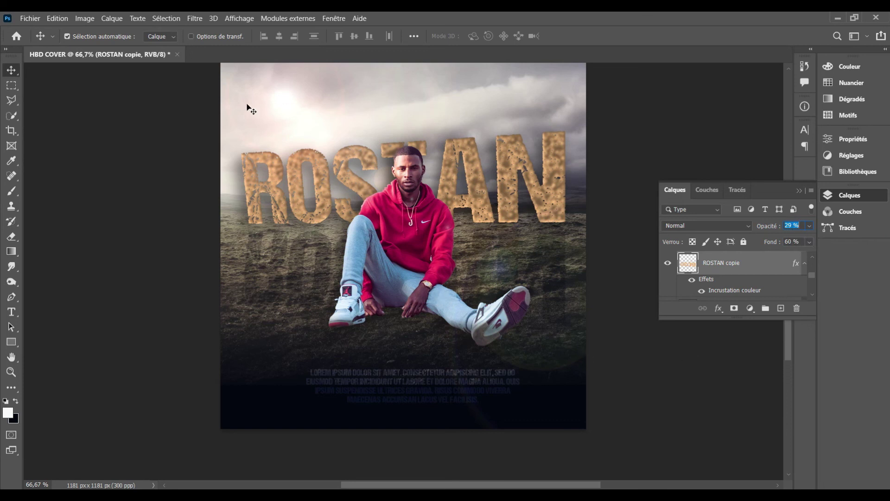
left_click_drag(419, 382, 410, 376)
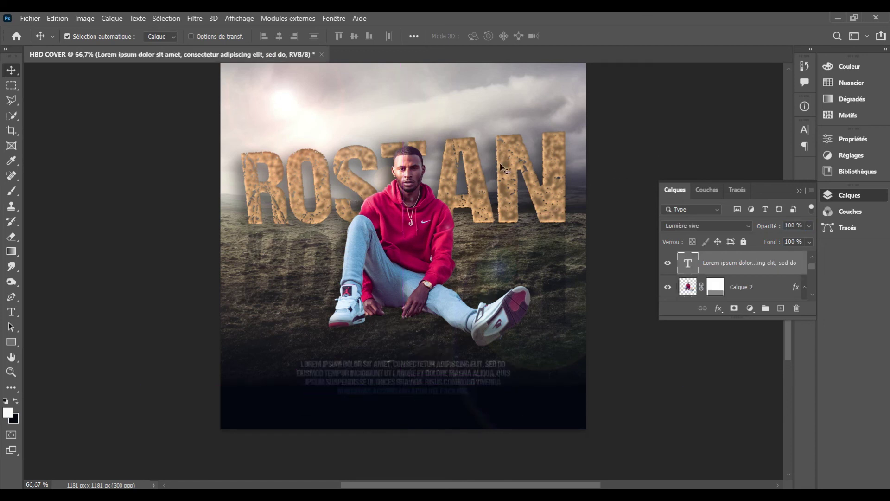
Start the TCHESS CLUB text line near the top-left and colour it dark 040710
key("t")
left_click(272, 85)
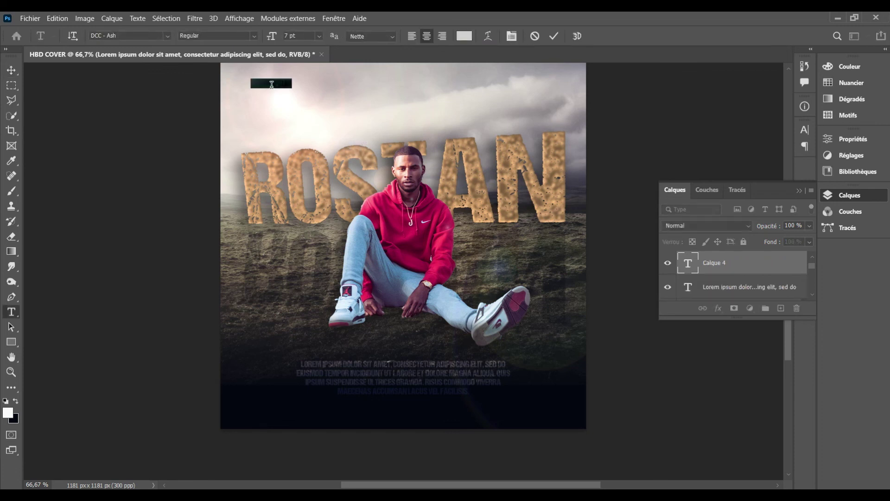
key("BackSpace")
key("ctrl+a")
left_click(464, 36)
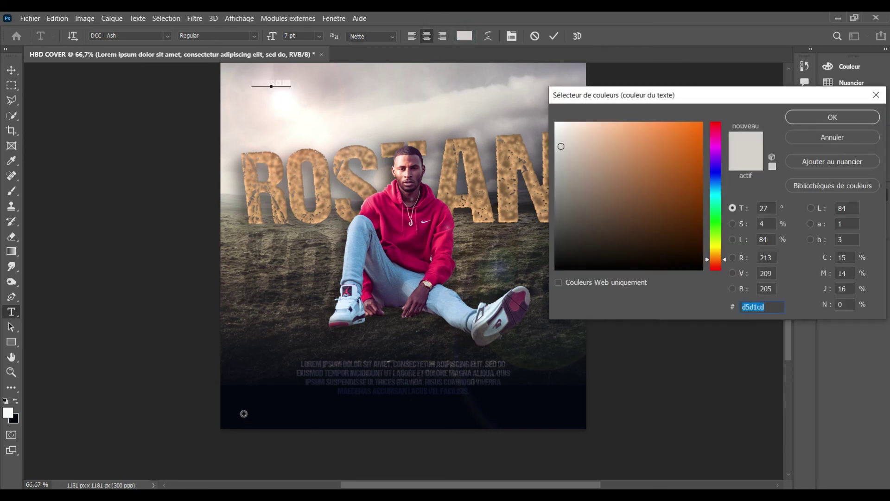
left_click(243, 413)
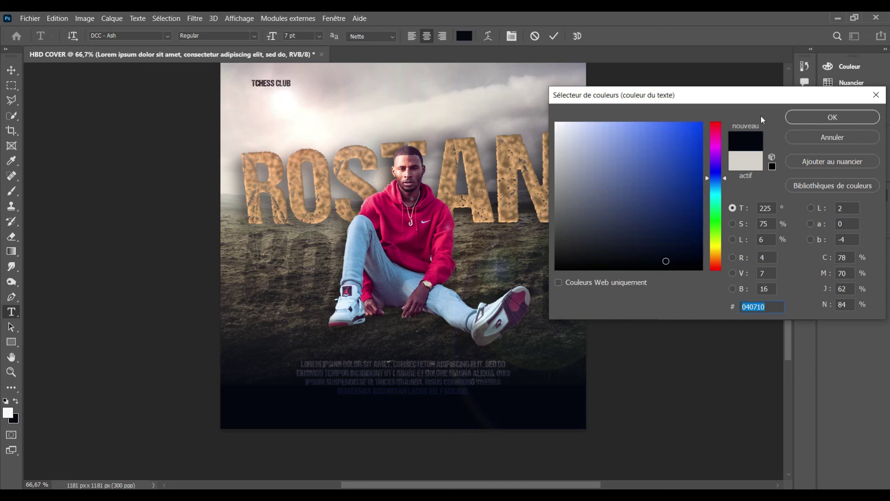
left_click(804, 116)
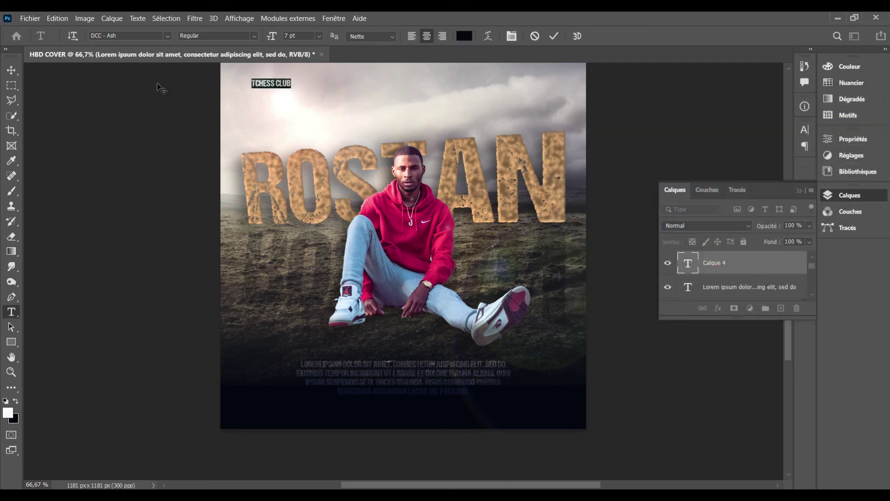
Set the heading to Bebas Neue with 1000 tracking and commit it
left_click(144, 37)
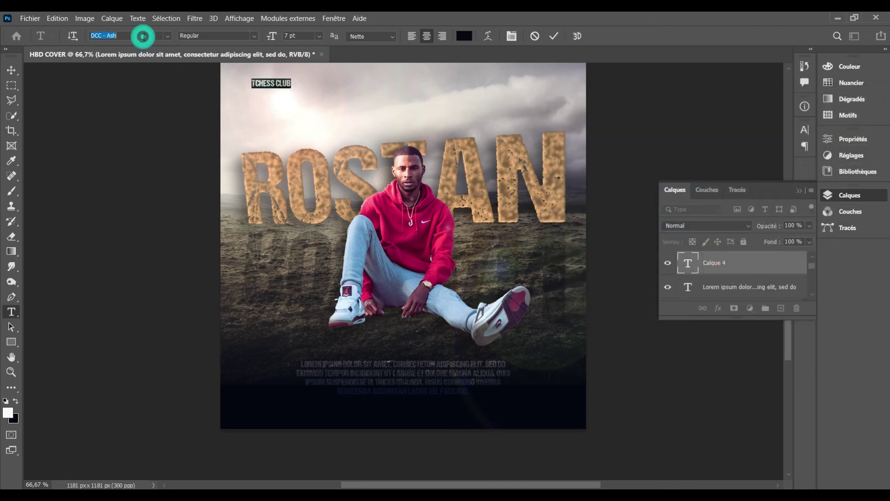
type("BE")
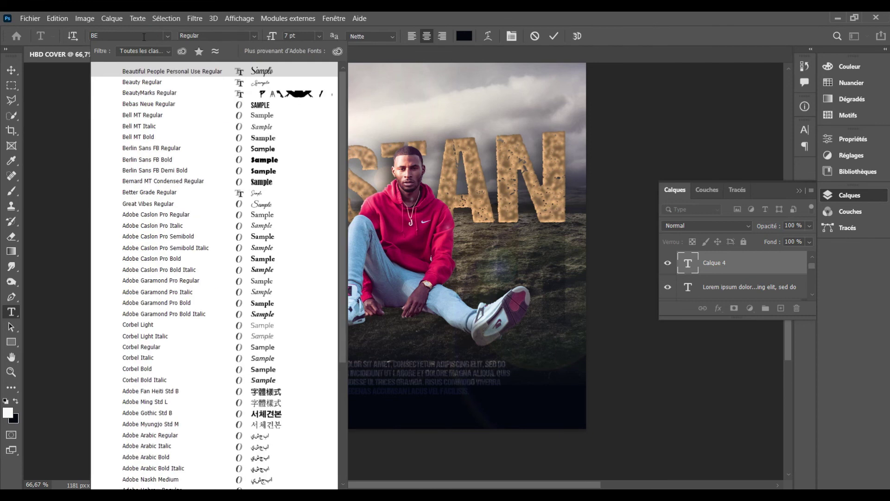
type("BA")
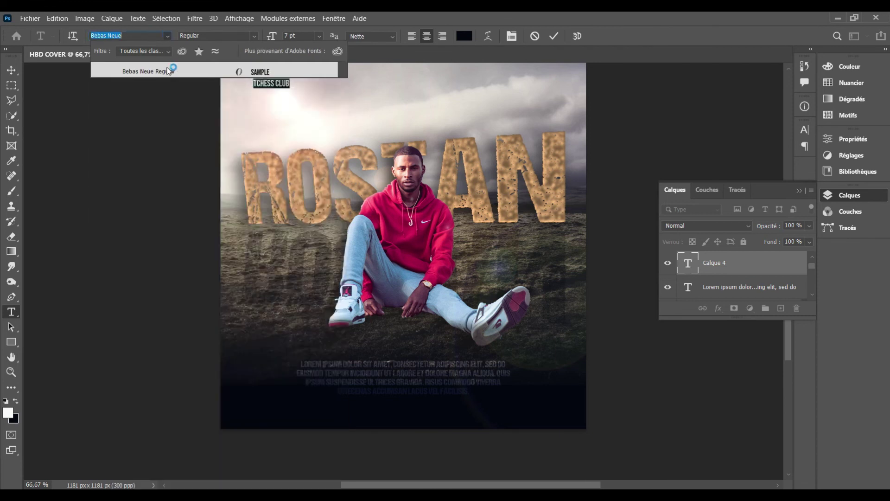
left_click(167, 68)
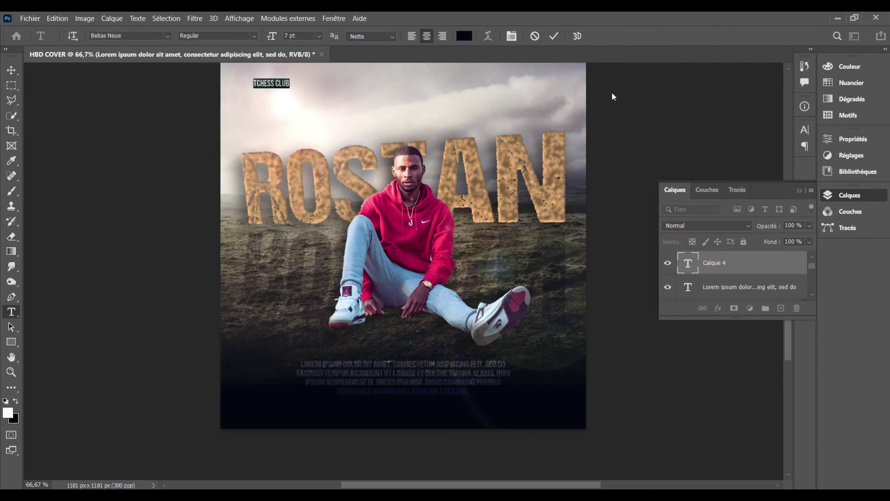
left_click(805, 130)
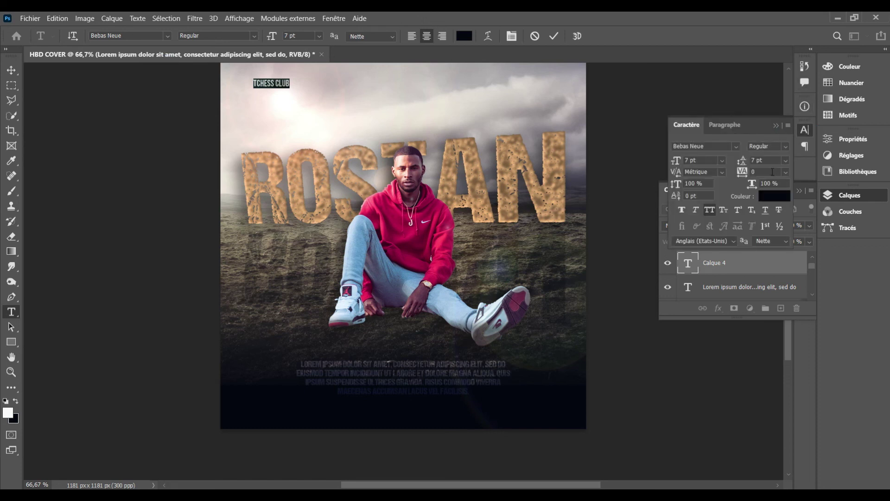
double_click(771, 171)
type("000")
key("Return")
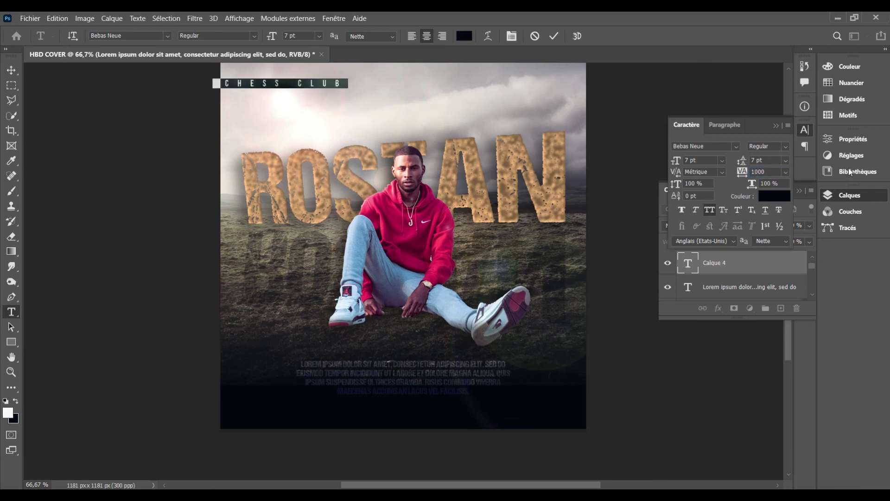
left_click(555, 37)
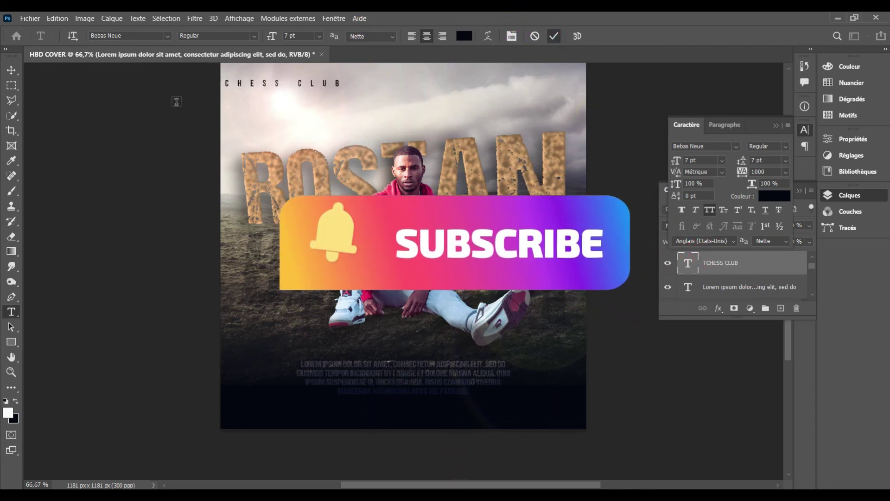
left_click(11, 70)
Move the TCHESS CLUB heading to the top centre and place the caret at its end
left_click_drag(319, 85, 441, 76)
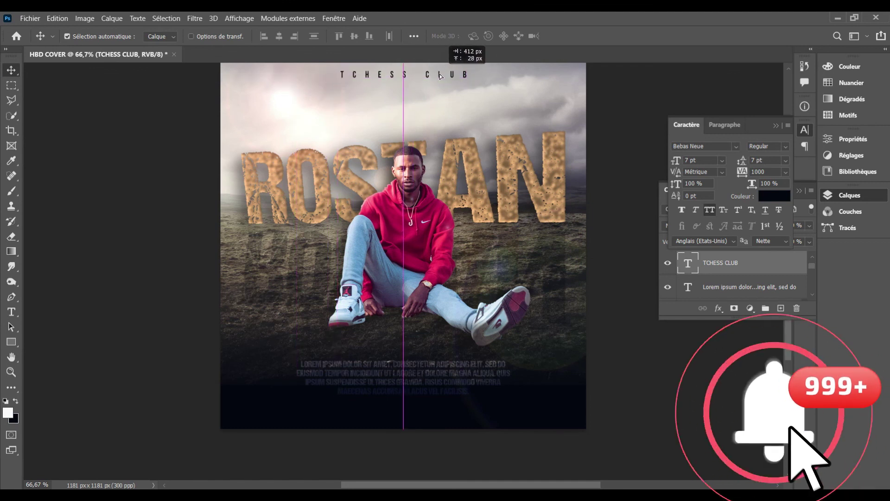
left_click_drag(441, 76, 441, 81)
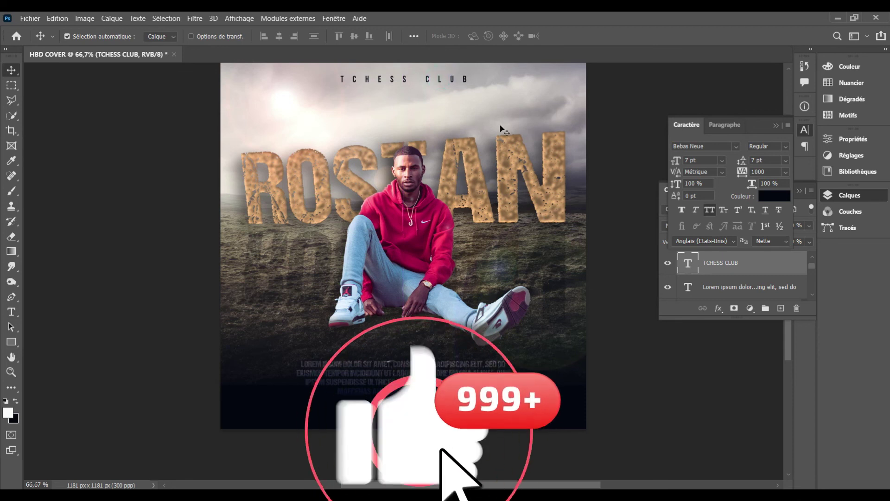
key("t")
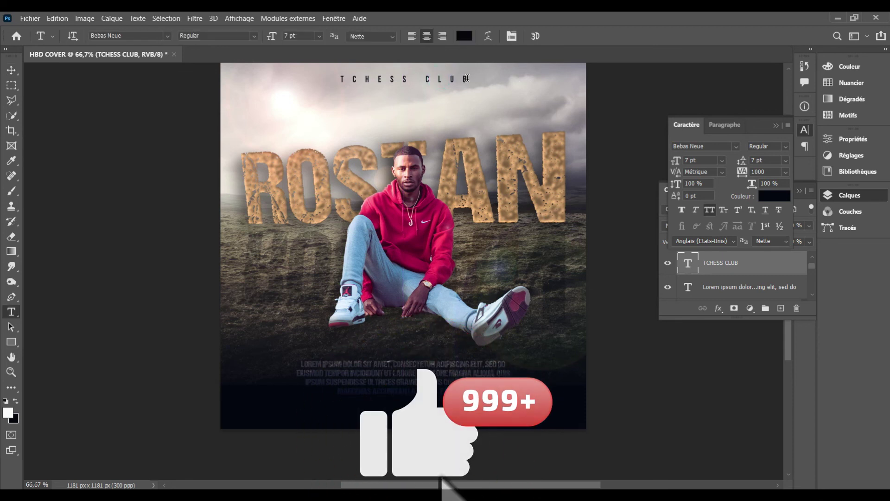
left_click(467, 79)
Append PRÉSENTE to the heading, fixing typos to get the accented É
type("PRESENTE")
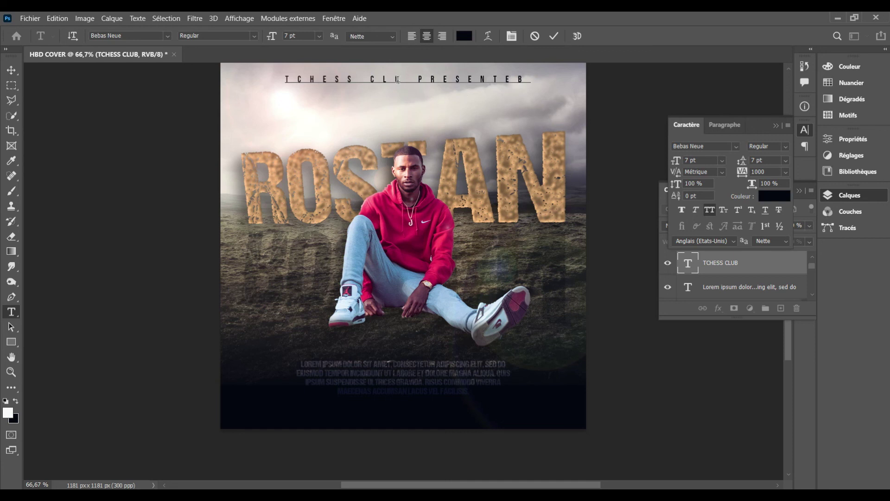
type("B")
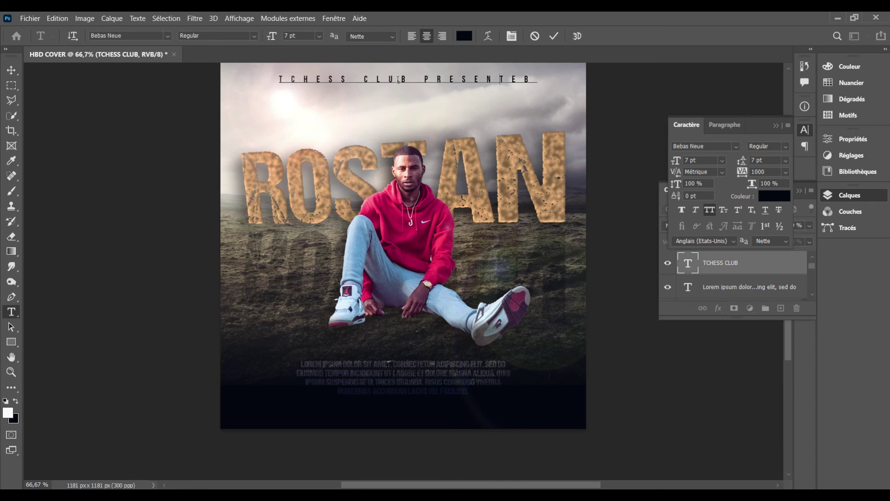
key("BackSpace")
key("BackSpace")
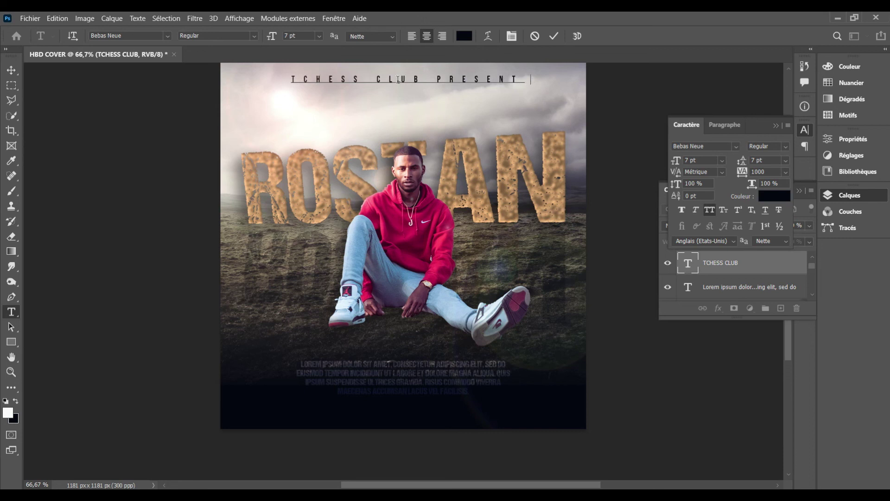
type("E")
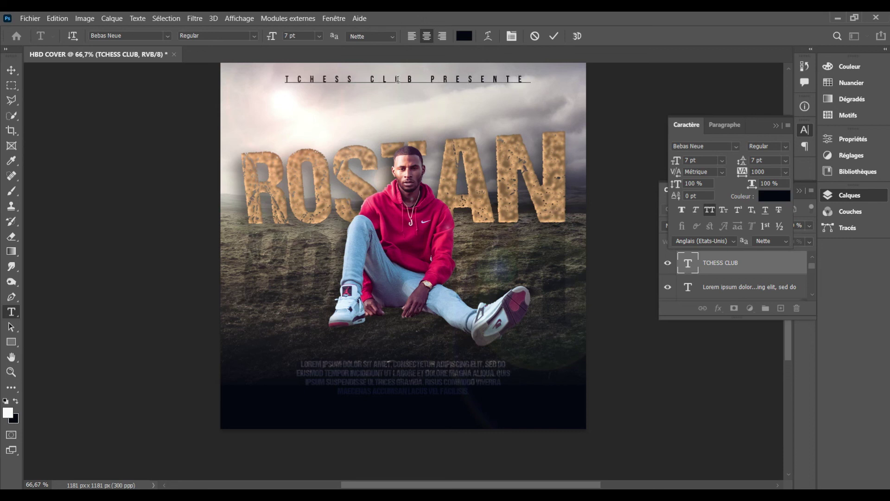
key("BackSpace")
key("BackSpace")
type("R2")
key("BackSpace")
type("é")
Commit the header text and select the ROSTAN title layer
left_click(553, 40)
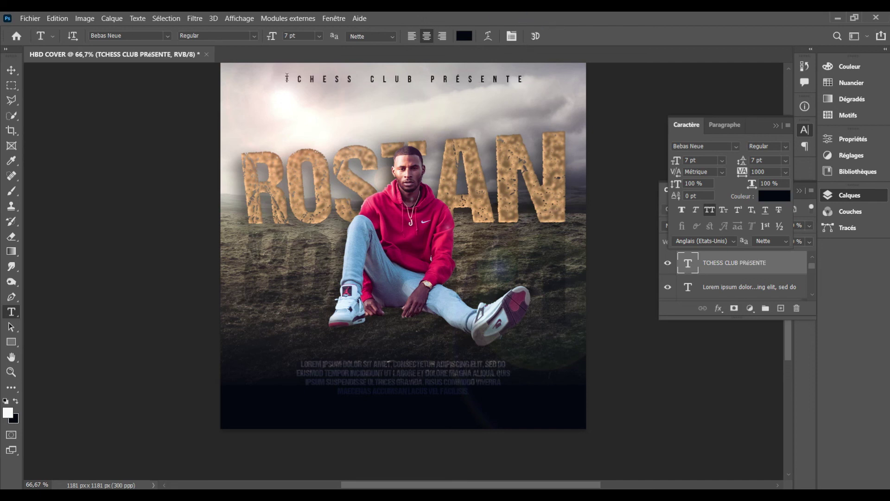
left_click(11, 70)
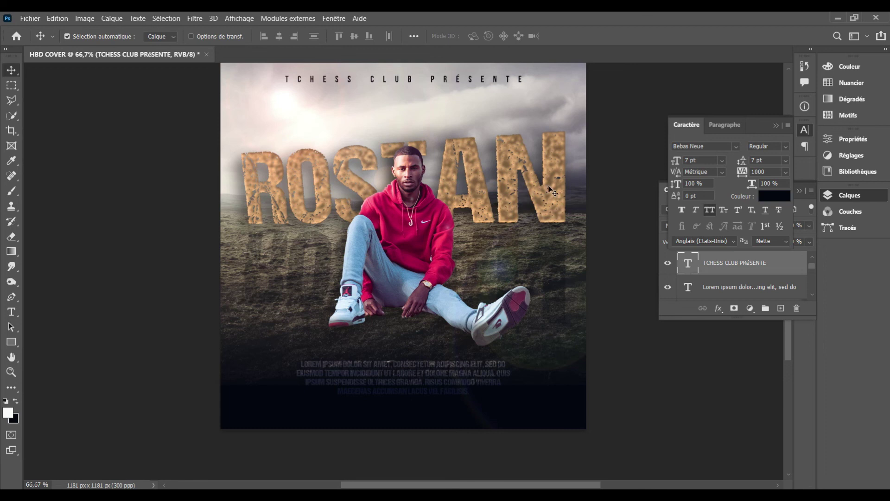
left_click(556, 205)
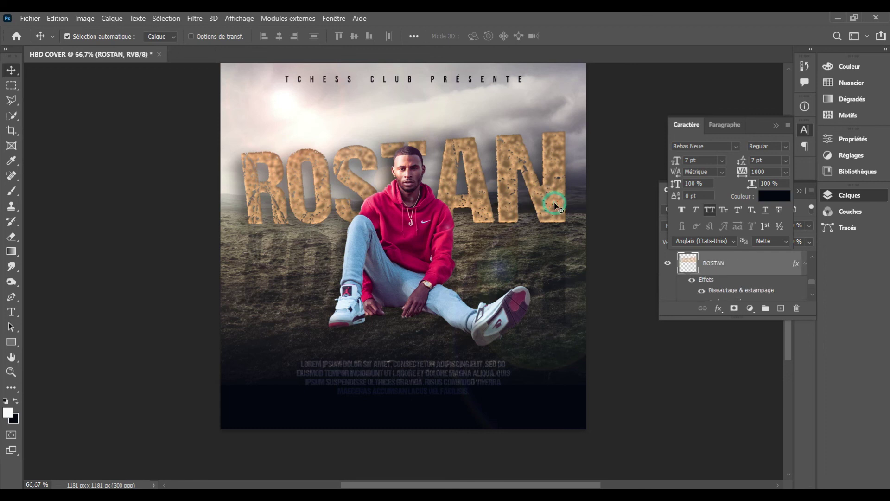